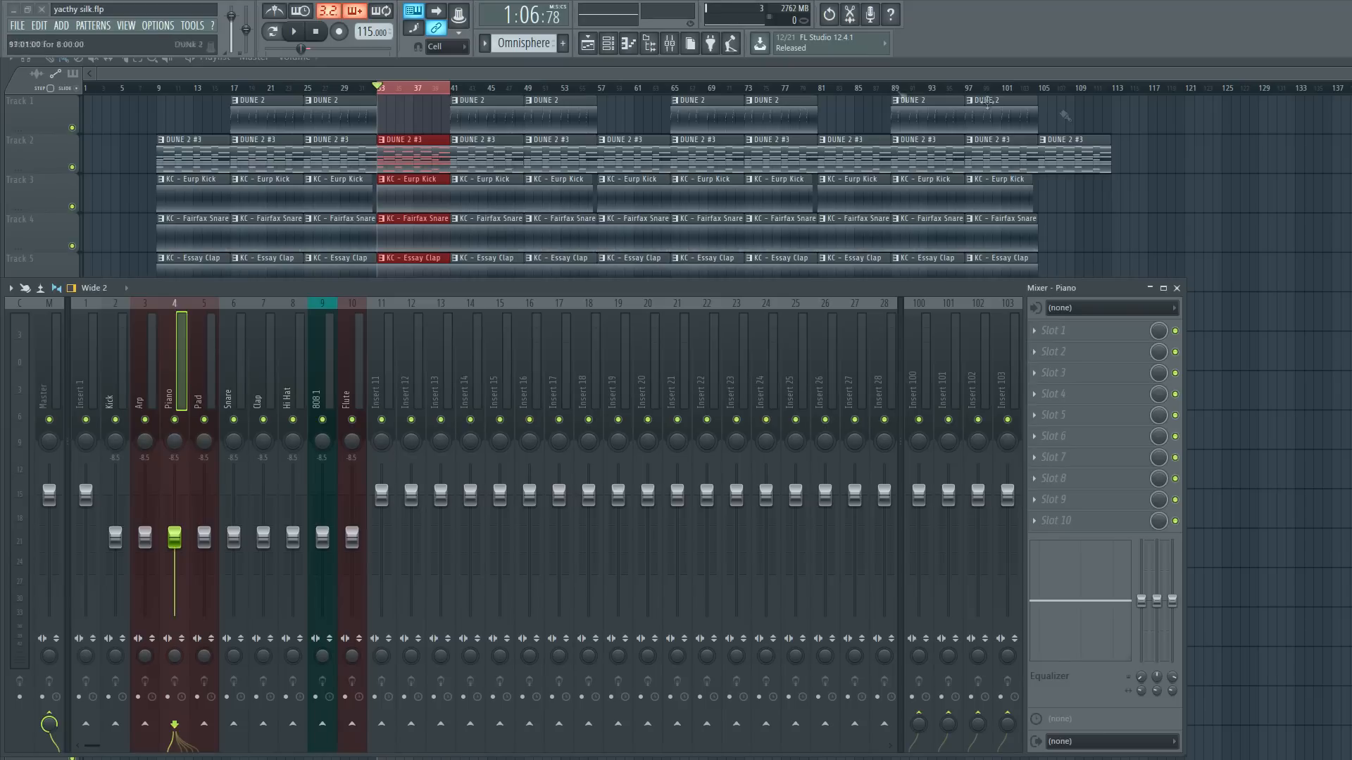
Review the named mixer tracks one after another, from Kick and Arp through to 808 and Flute.
key(F9)
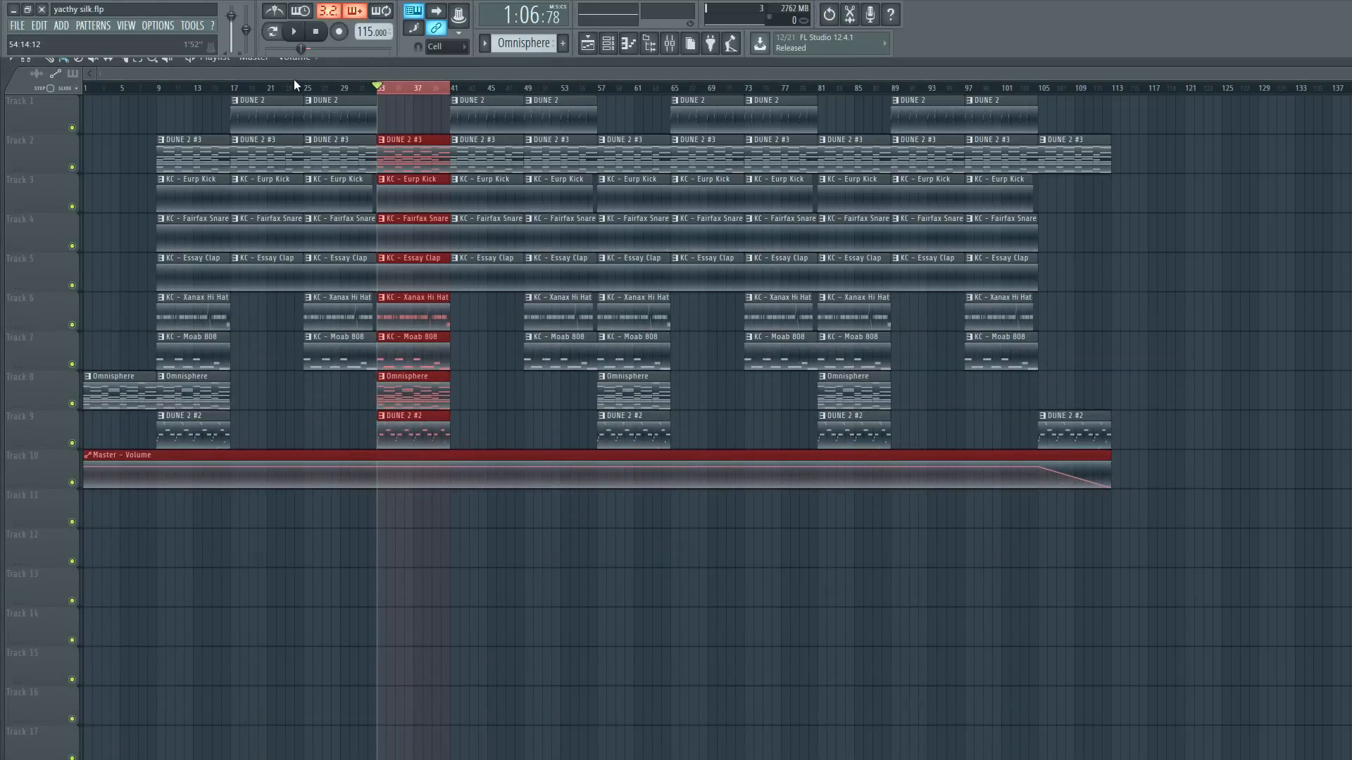
click(669, 43)
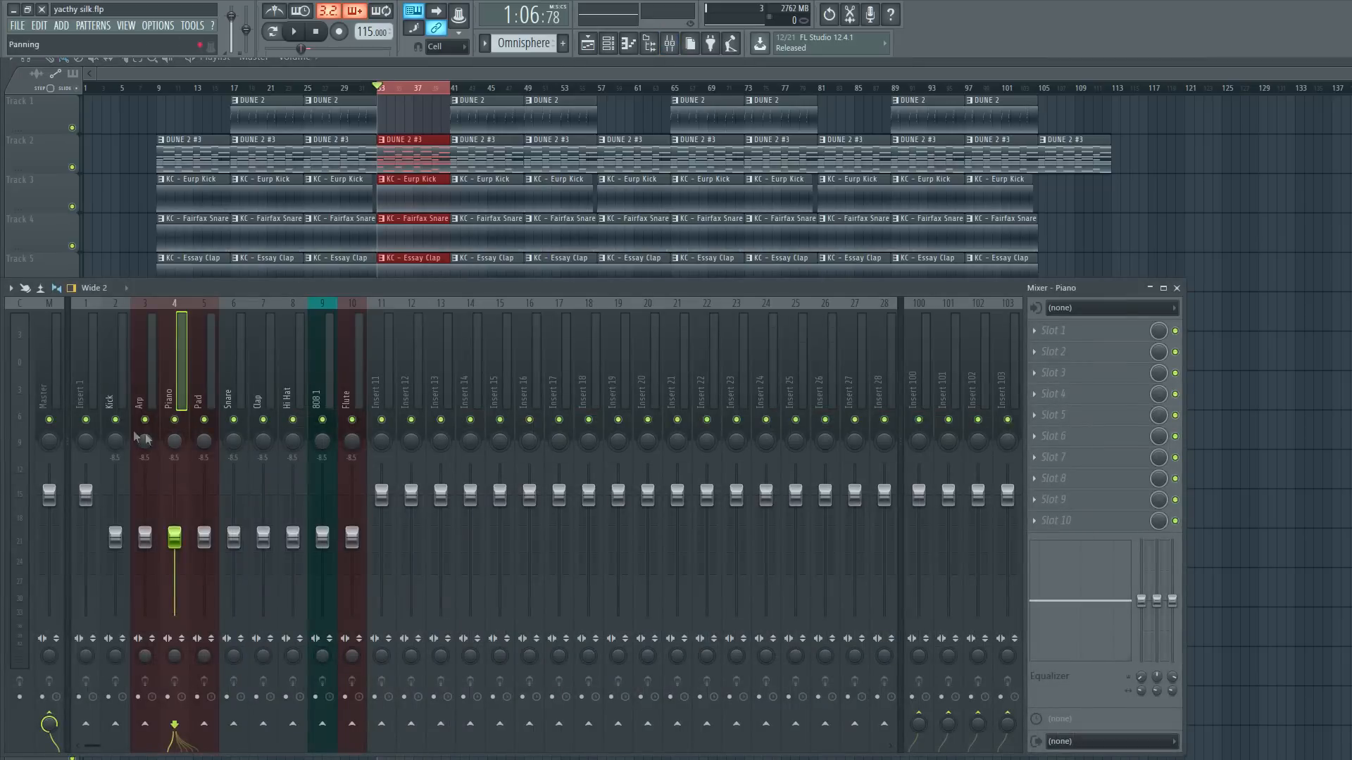
click(112, 393)
click(143, 390)
click(173, 387)
click(202, 385)
click(232, 389)
click(264, 391)
click(294, 392)
click(322, 391)
click(352, 392)
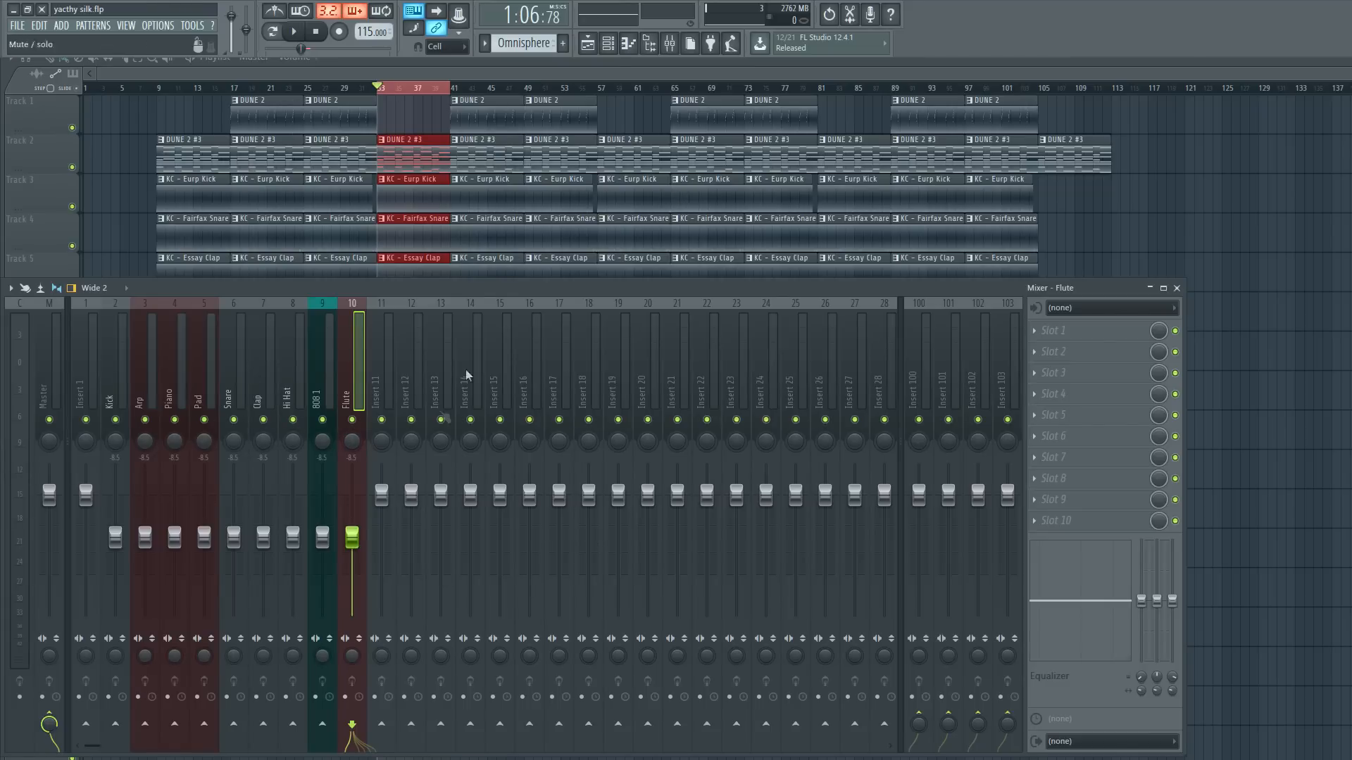
key(F9)
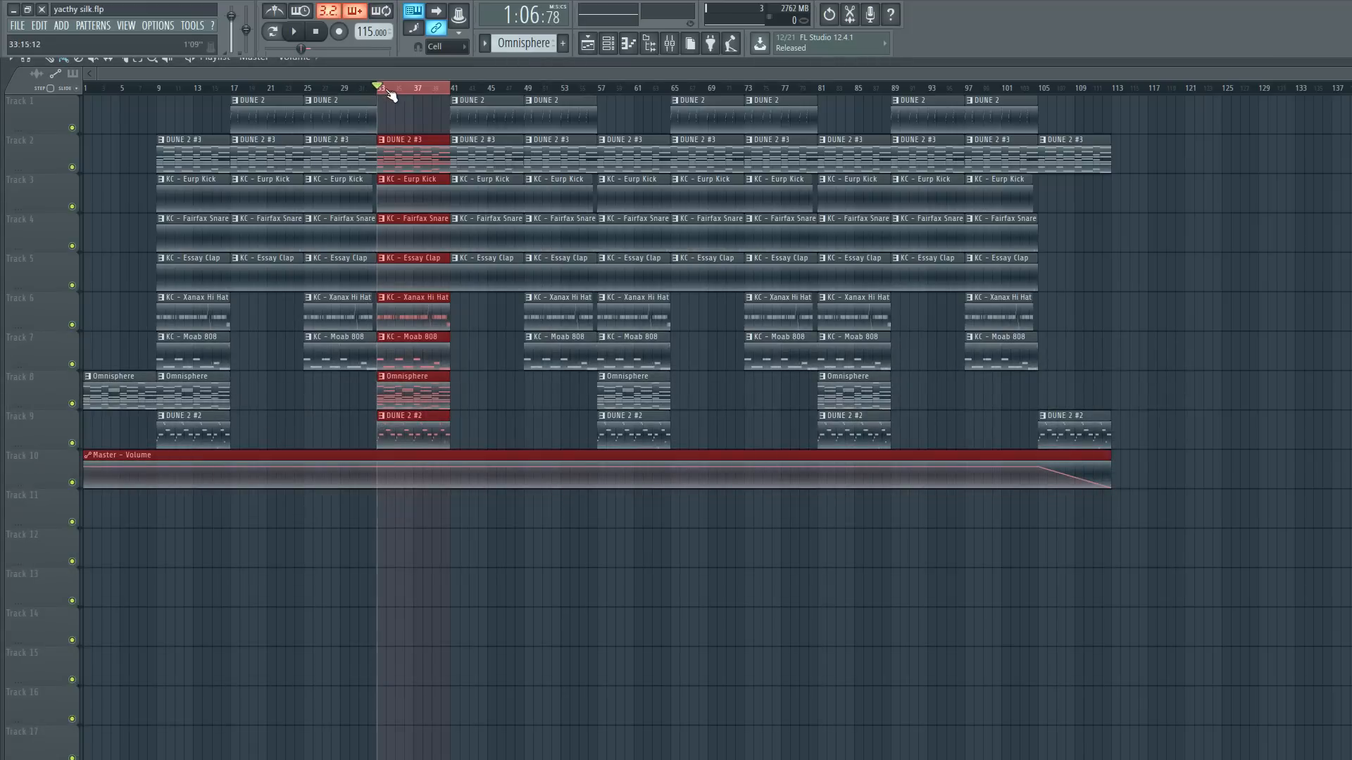
Clear the playlist time selection and listen to the song from bar 25.
click(392, 95)
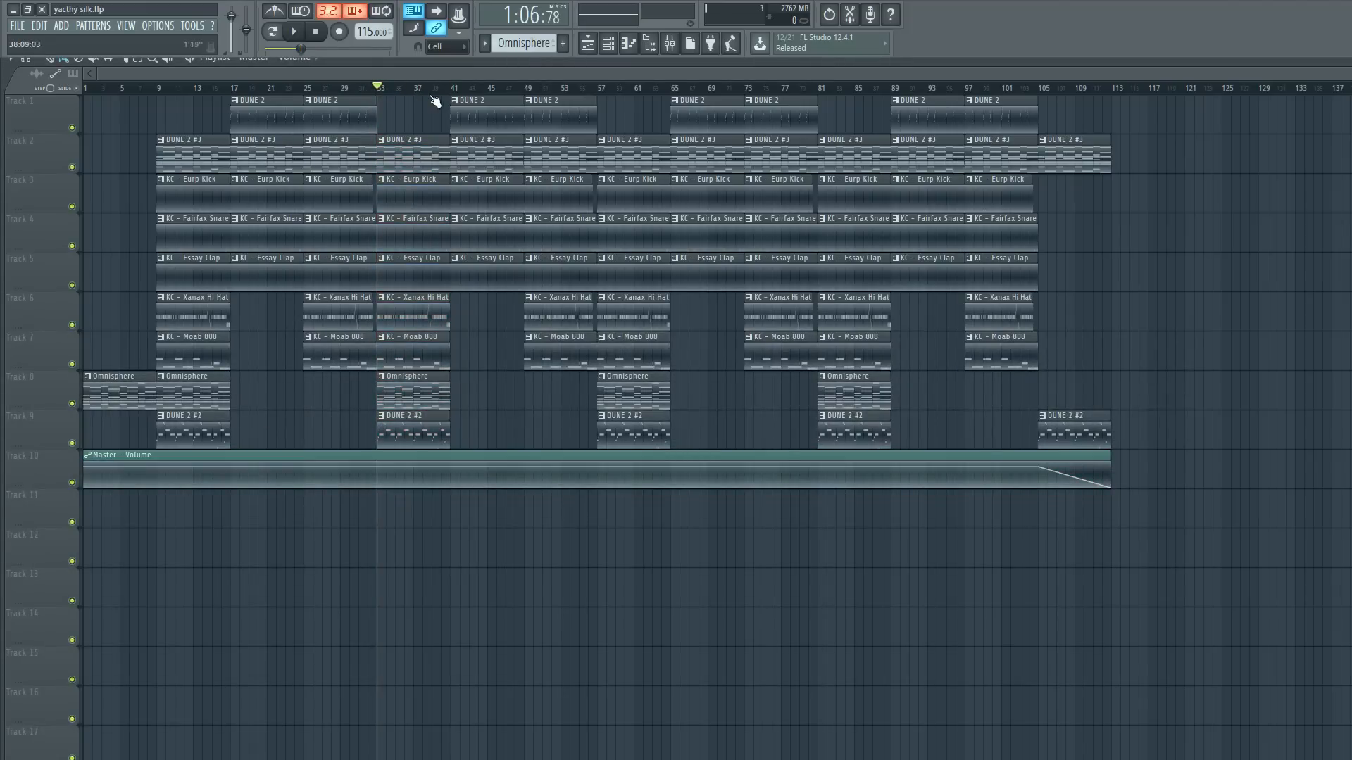
click(309, 93)
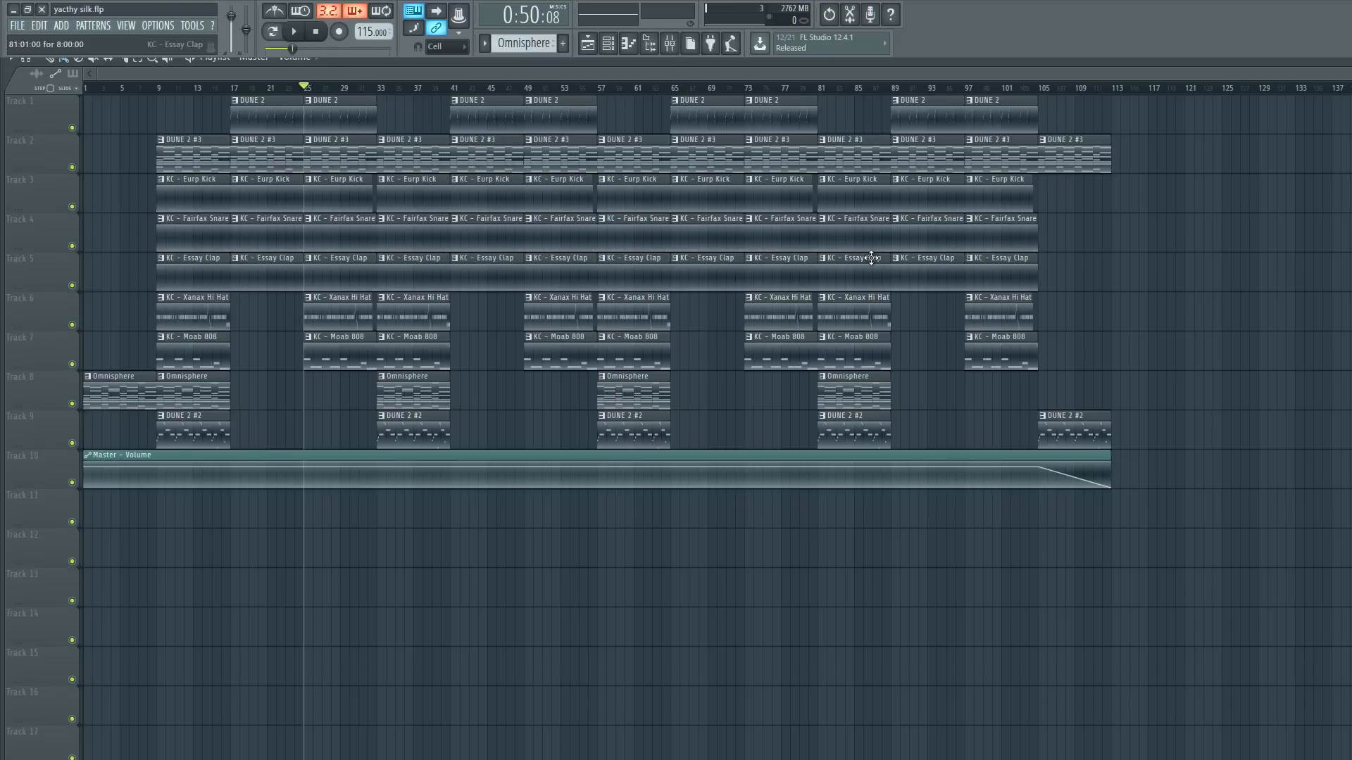
key(space)
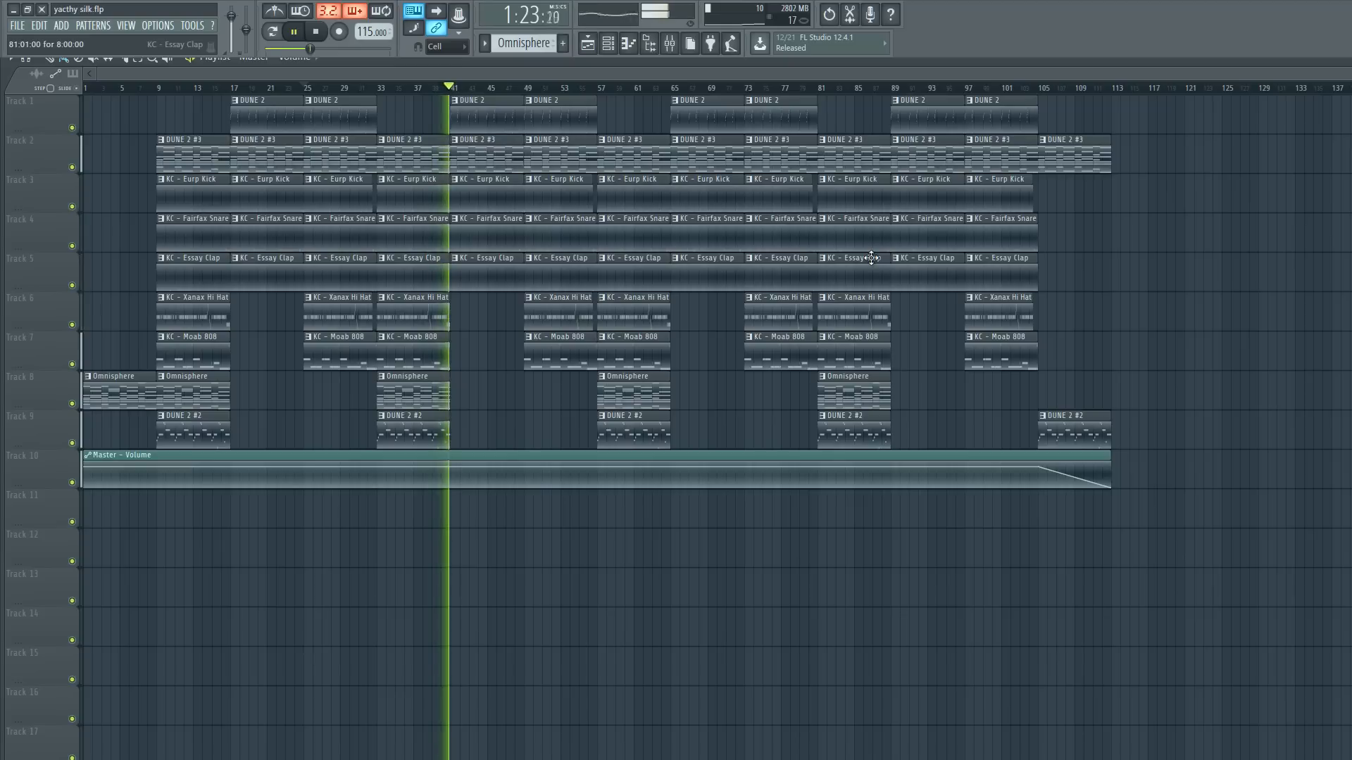
key(space)
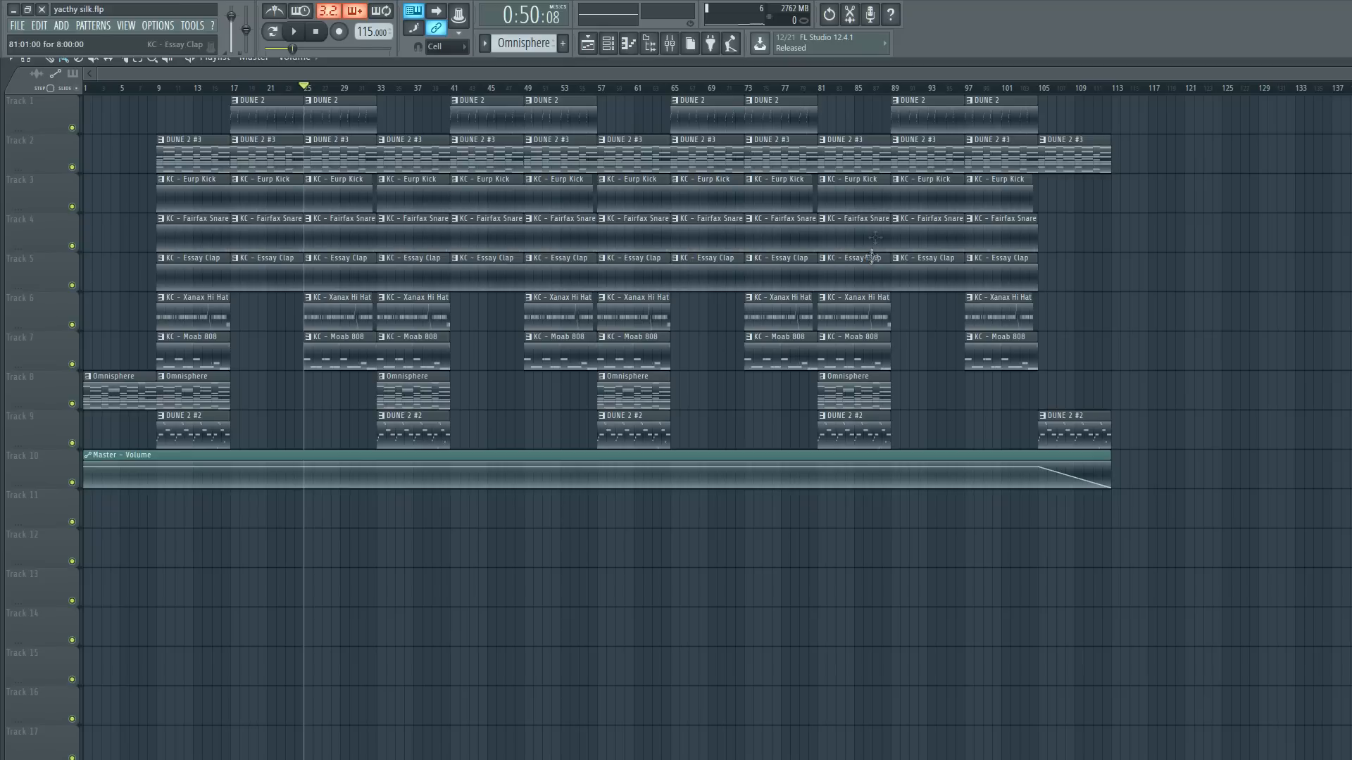
Set bars 33 to 41 as the playback loop and audition the Piano mixer track in solo.
key(F9)
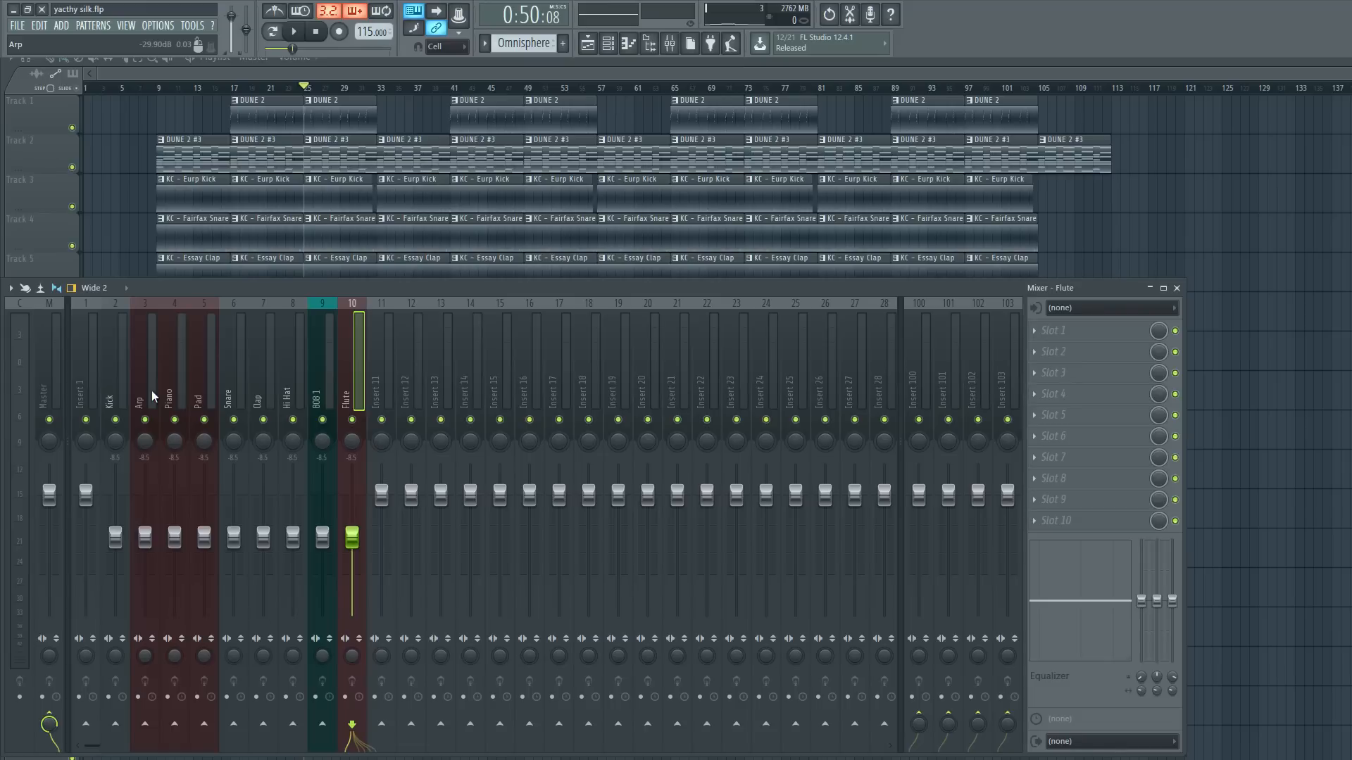
click(181, 384)
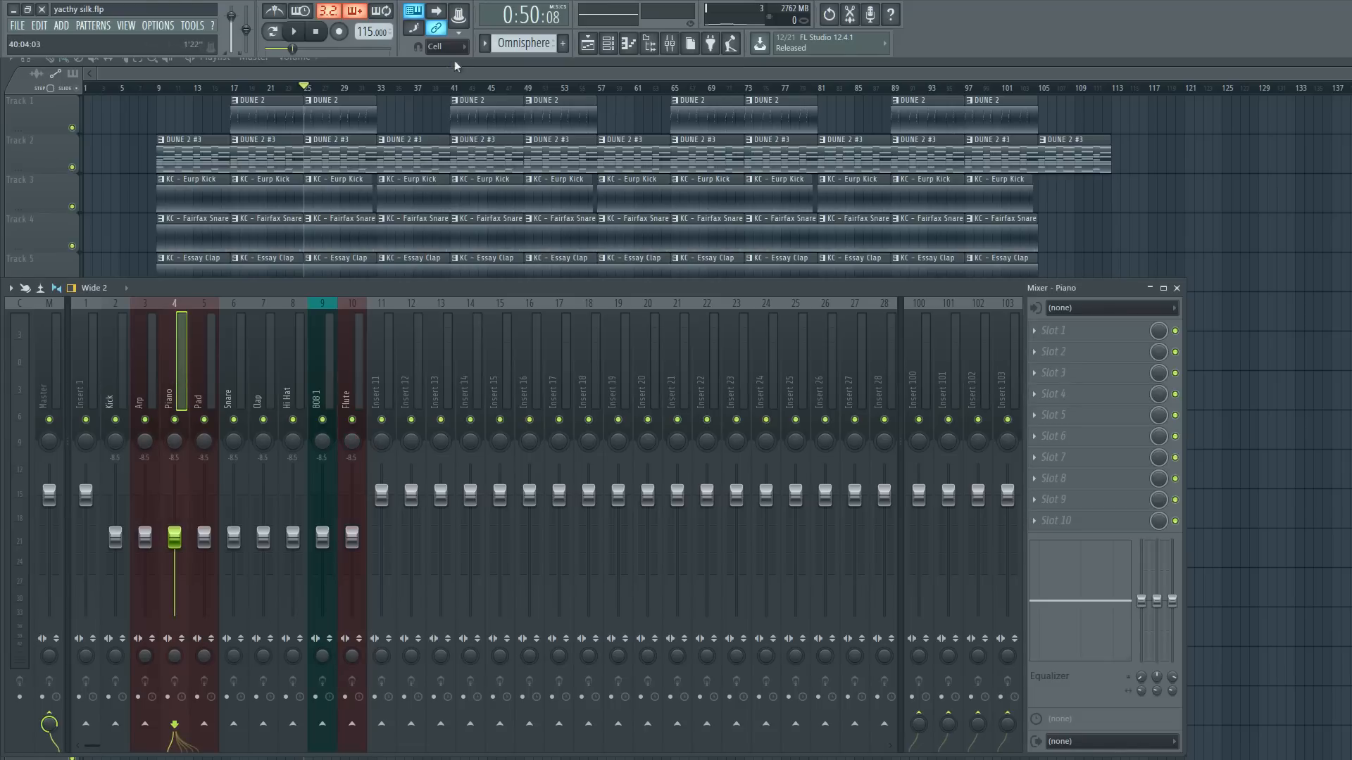
drag(381, 88, 451, 88)
key(space)
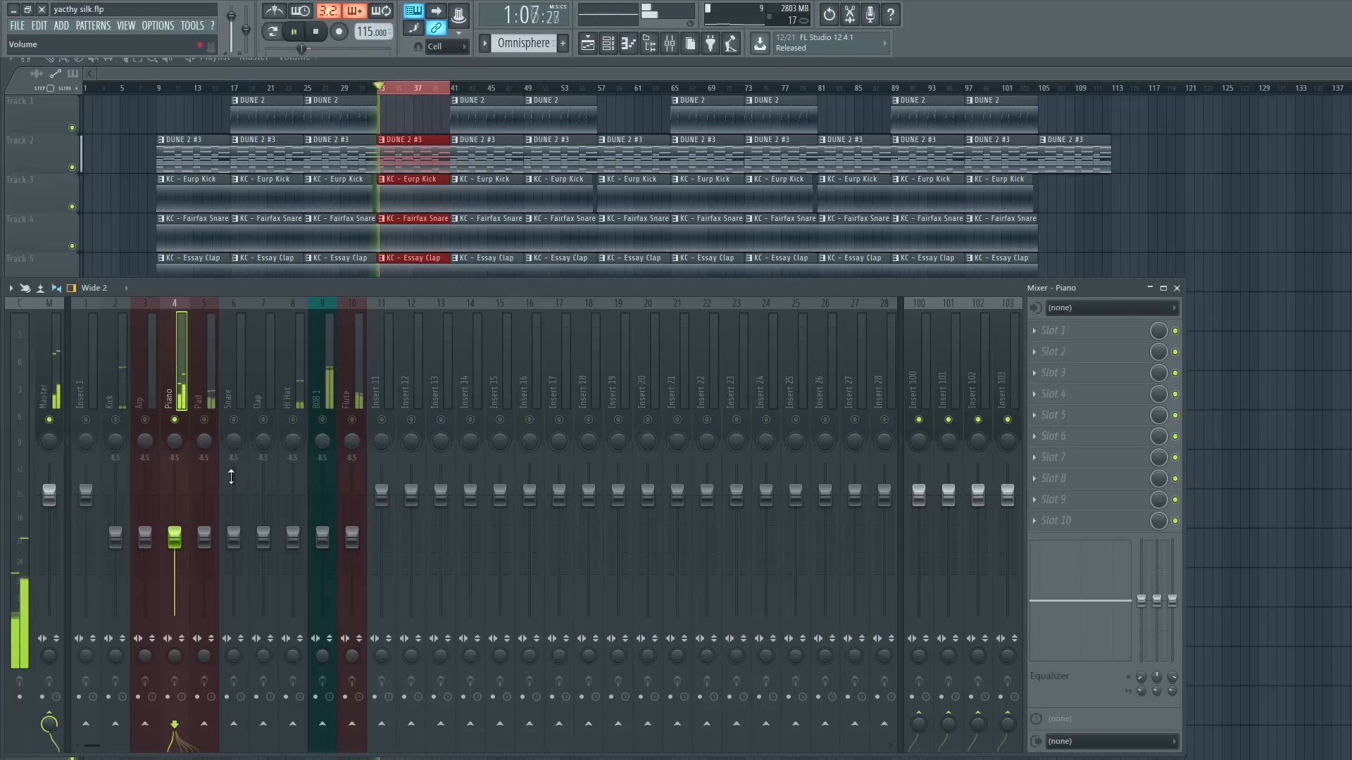
key(space)
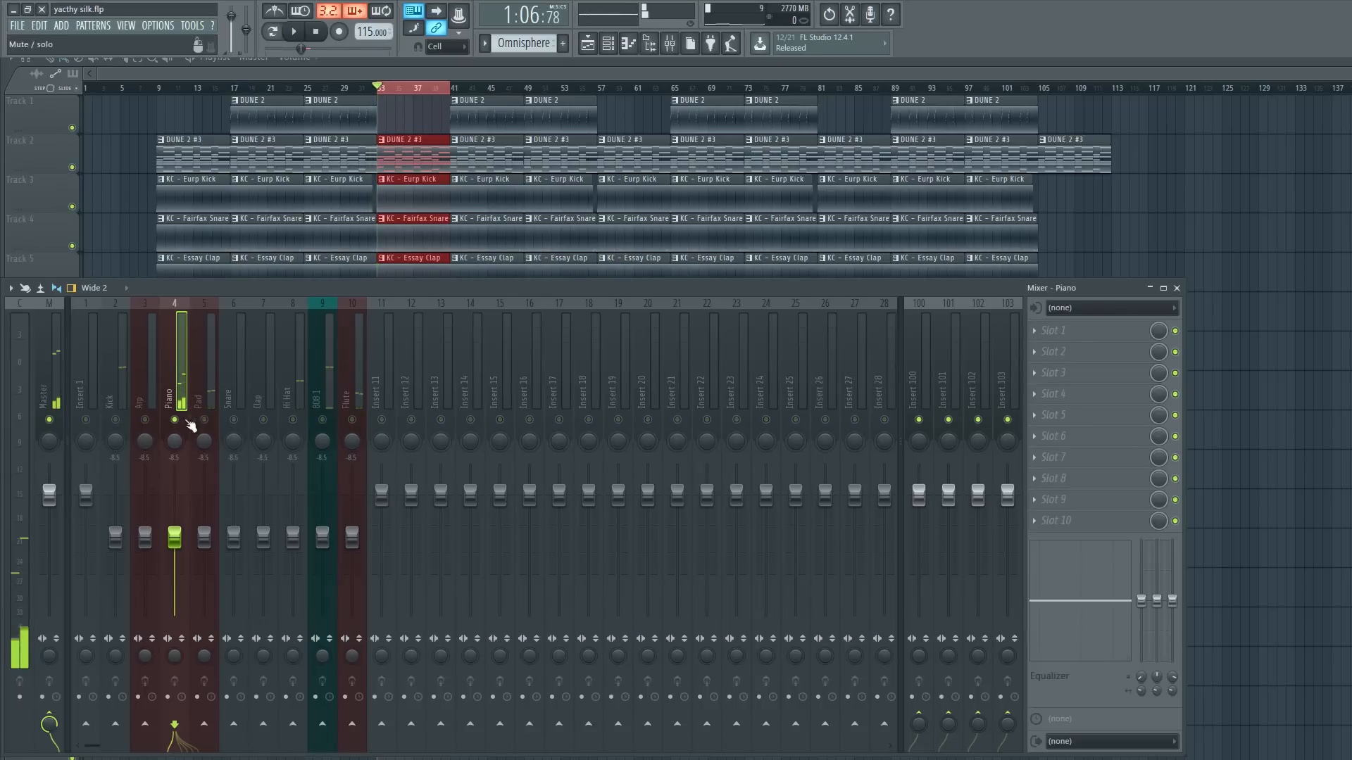
key(space)
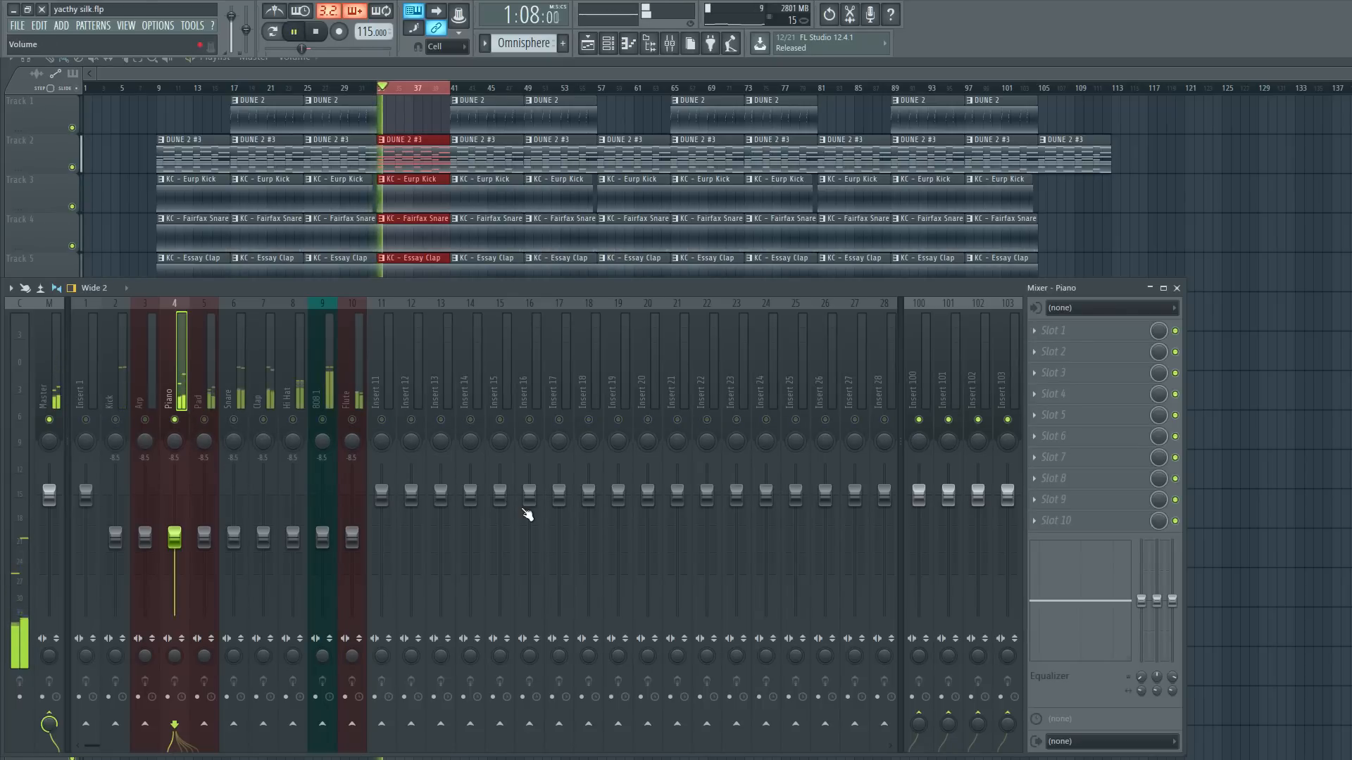
key(space)
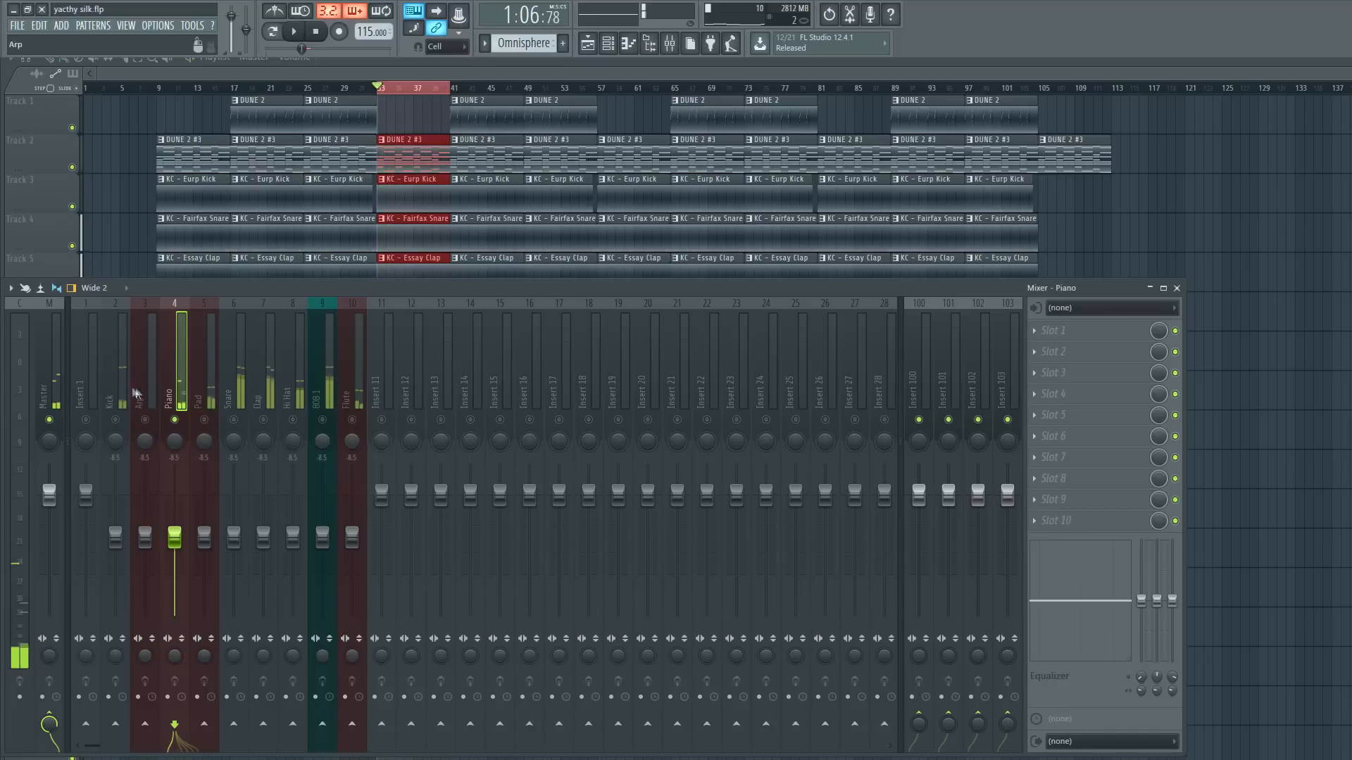
Insert Fruity parametric EQ 2 in the Piano track's first effect slot and enlarge its window.
click(56, 380)
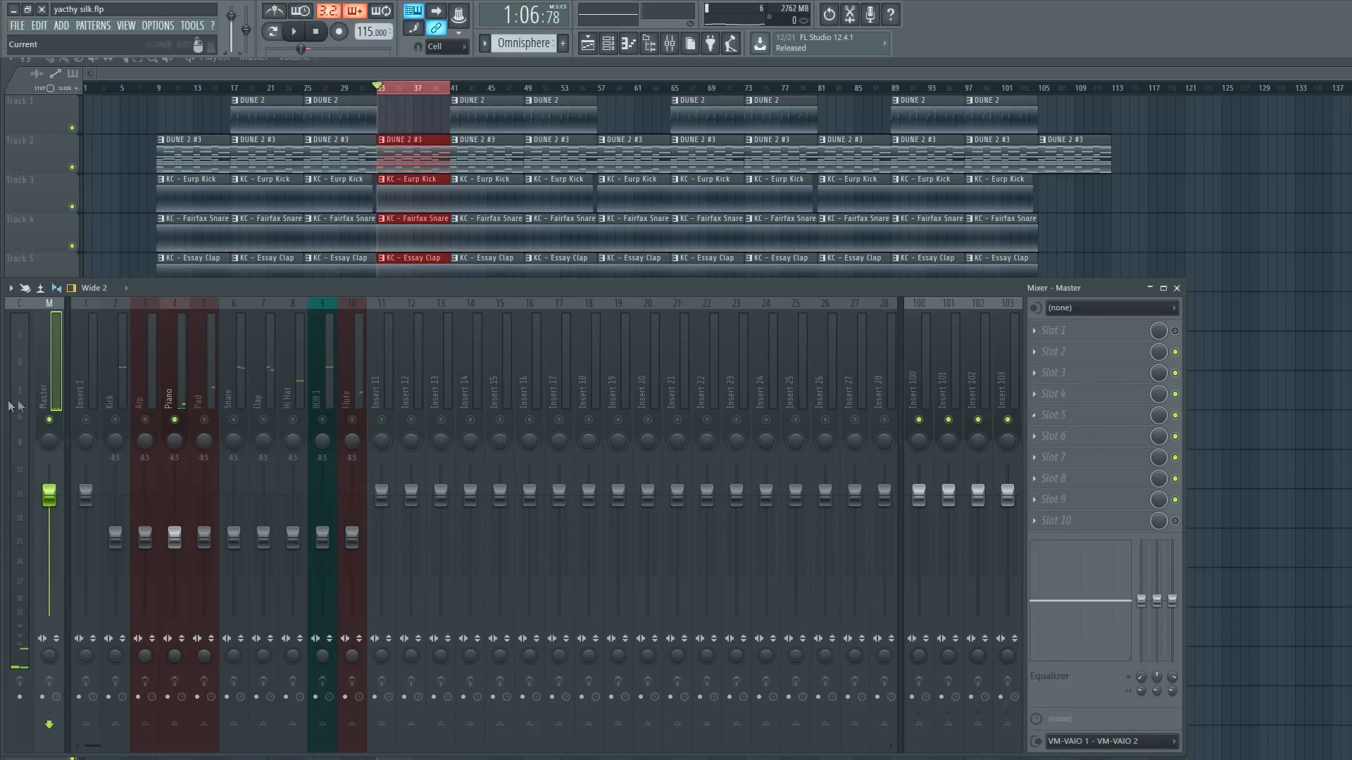
click(182, 395)
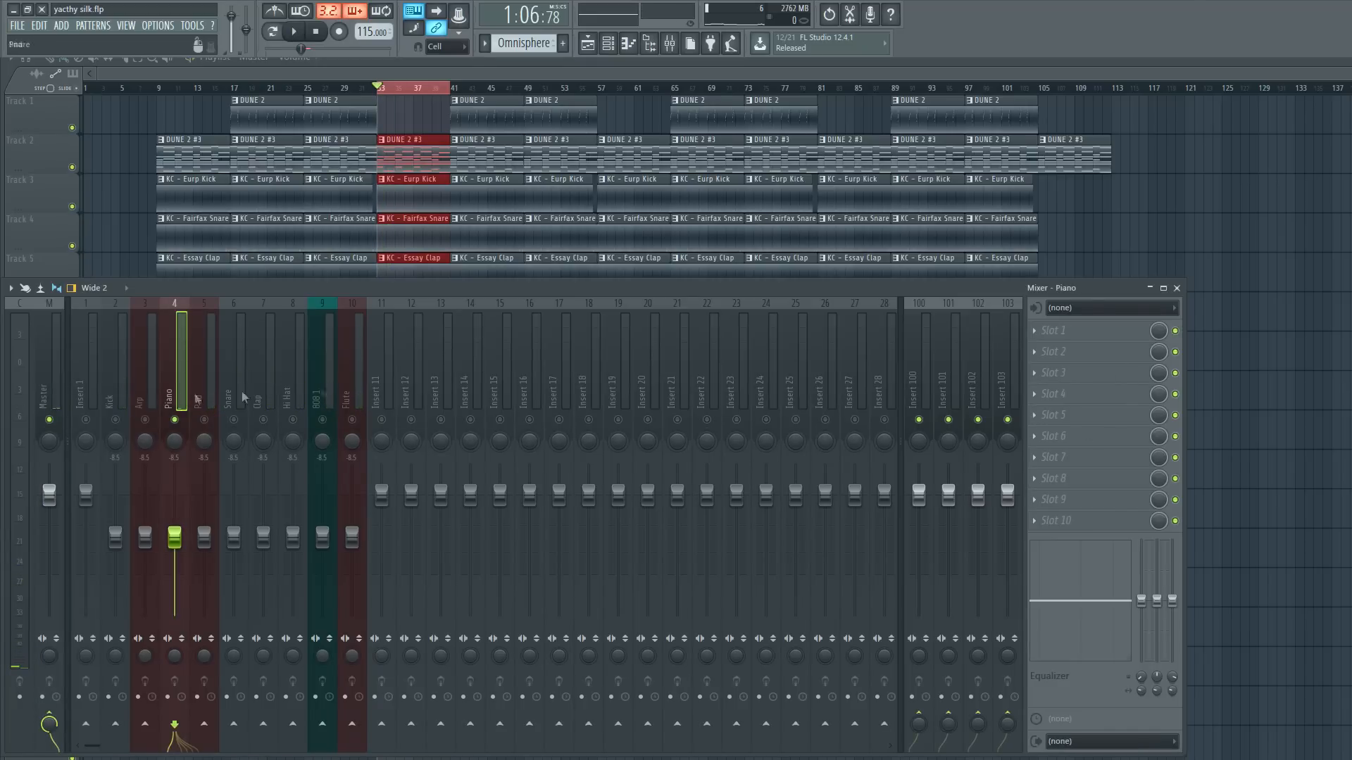
key(space)
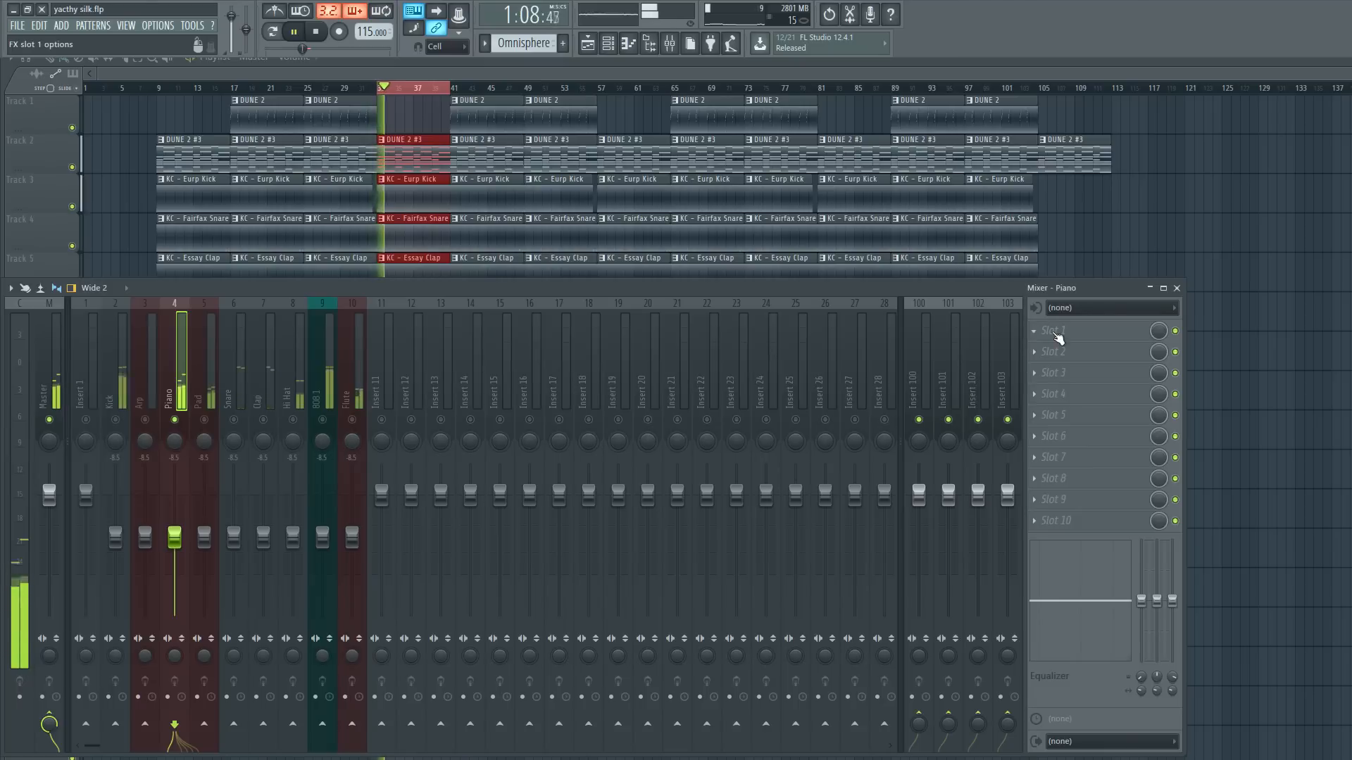
key(space)
click(1060, 333)
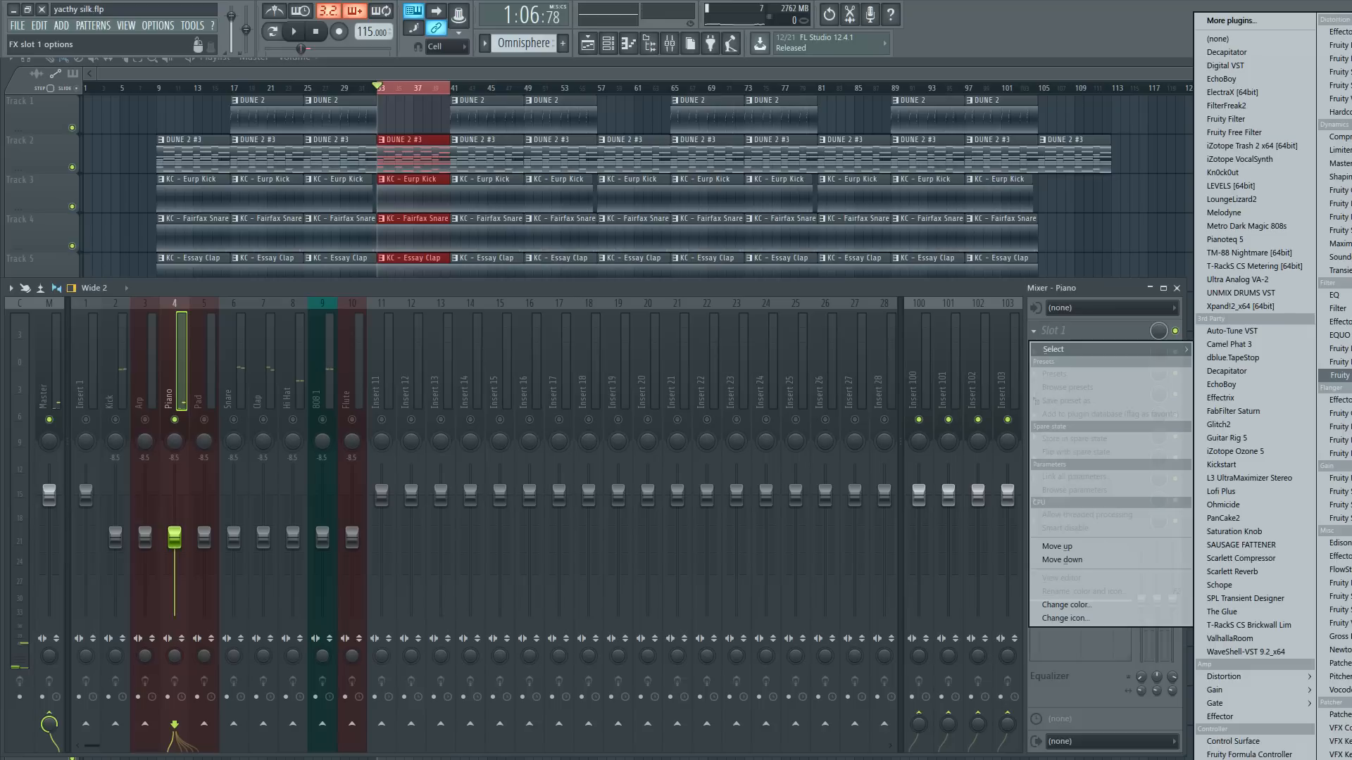
click(1340, 375)
drag(501, 337, 1153, 676)
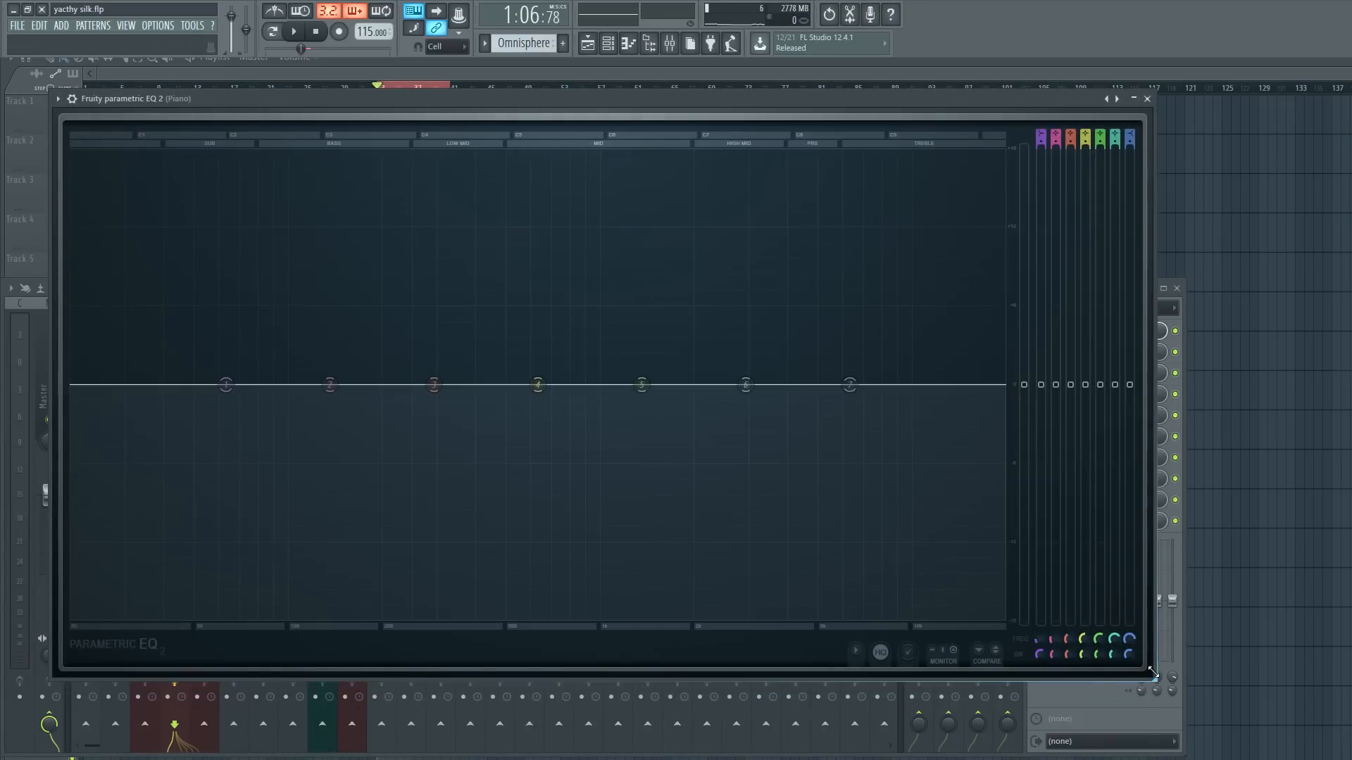
Play the looped section to examine the Piano's frequency spectrum in the equalizer.
key(space)
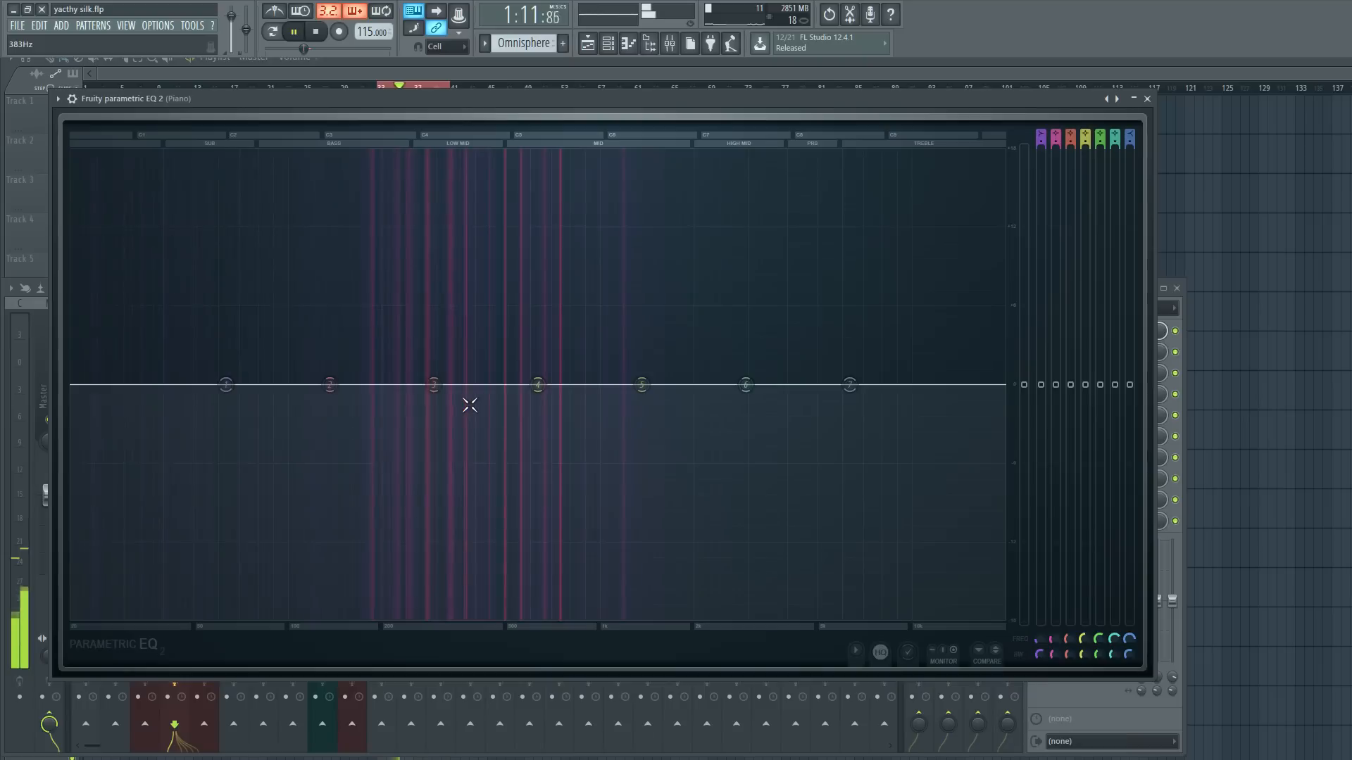
click(889, 657)
key(space)
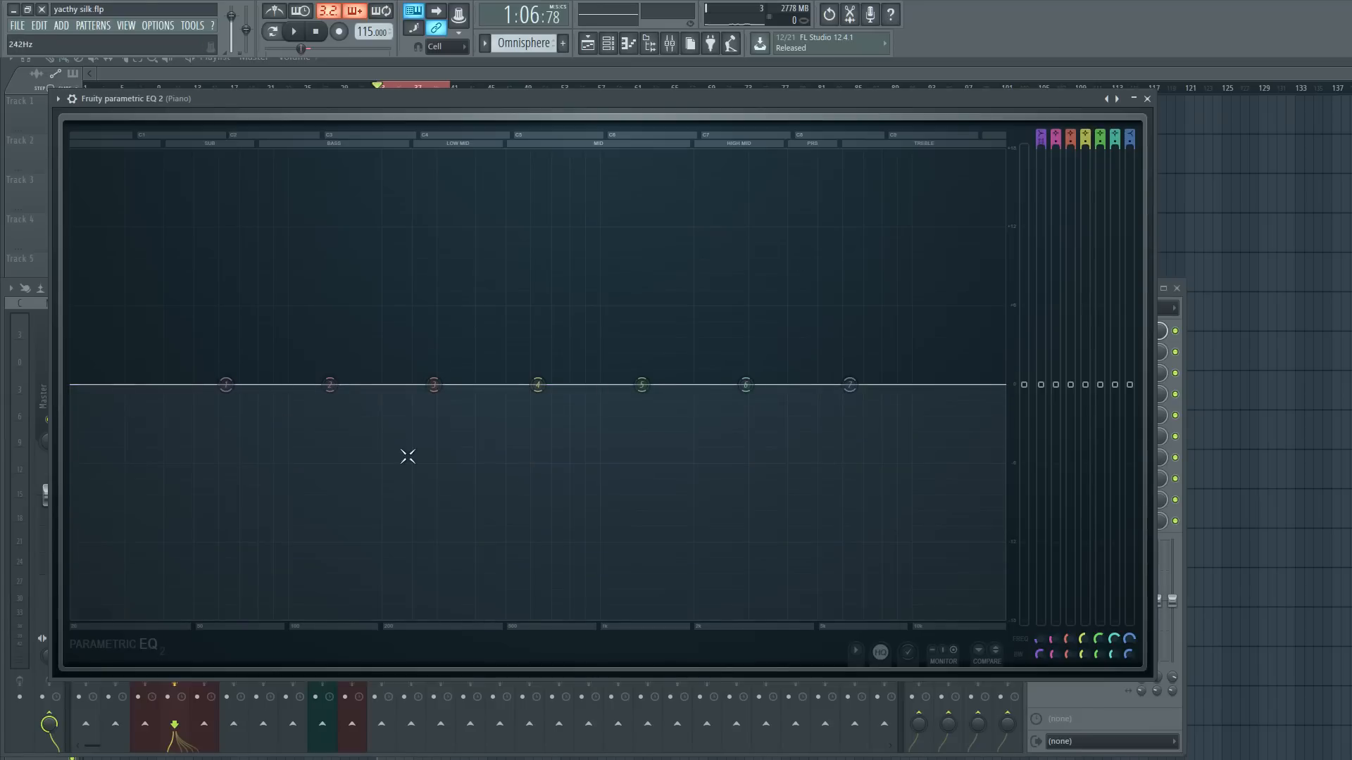
Pull EQ band 1 fully down into a steep low cut in the sub range, trying a gentler slope on the way.
drag(226, 384, 129, 617)
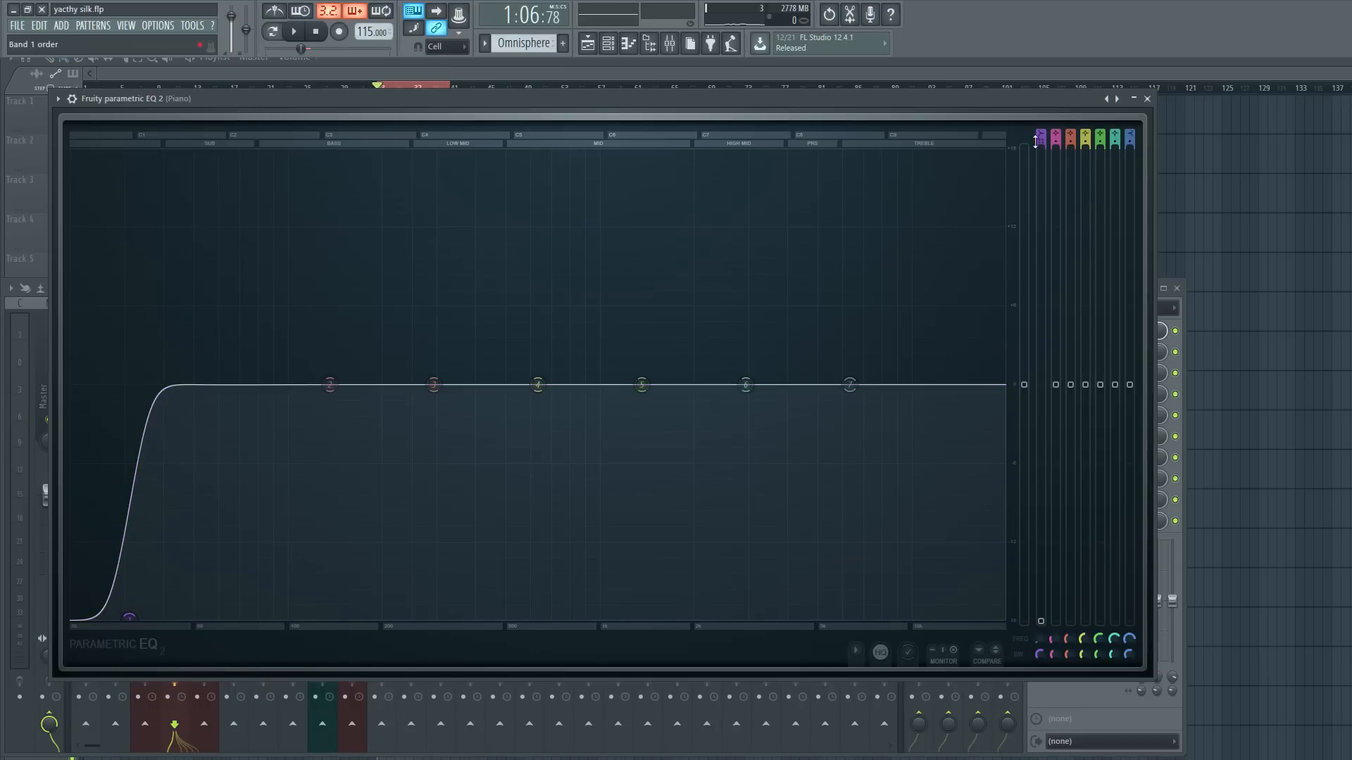
scroll(129, 618, up, 4)
drag(135, 619, 177, 619)
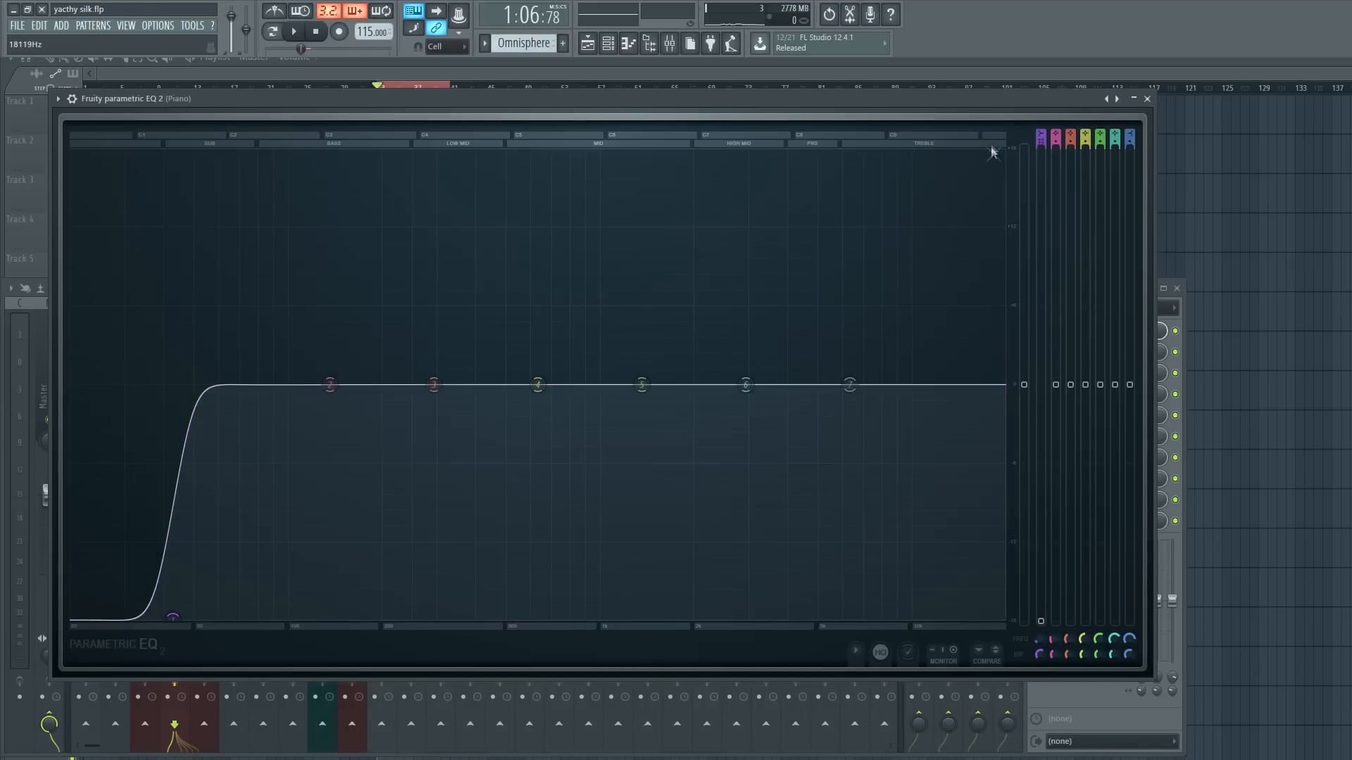
drag(1041, 134, 1040, 138)
drag(178, 619, 227, 618)
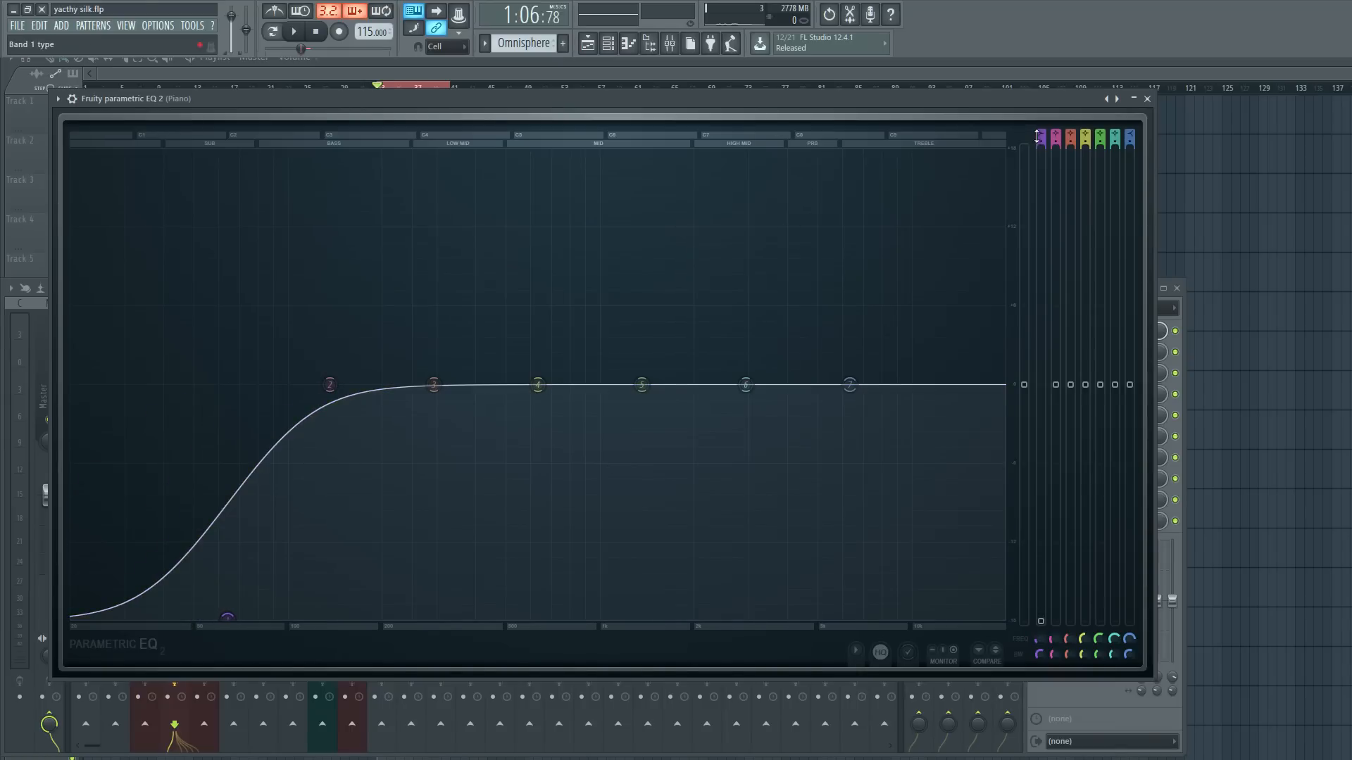
drag(1042, 143, 1042, 128)
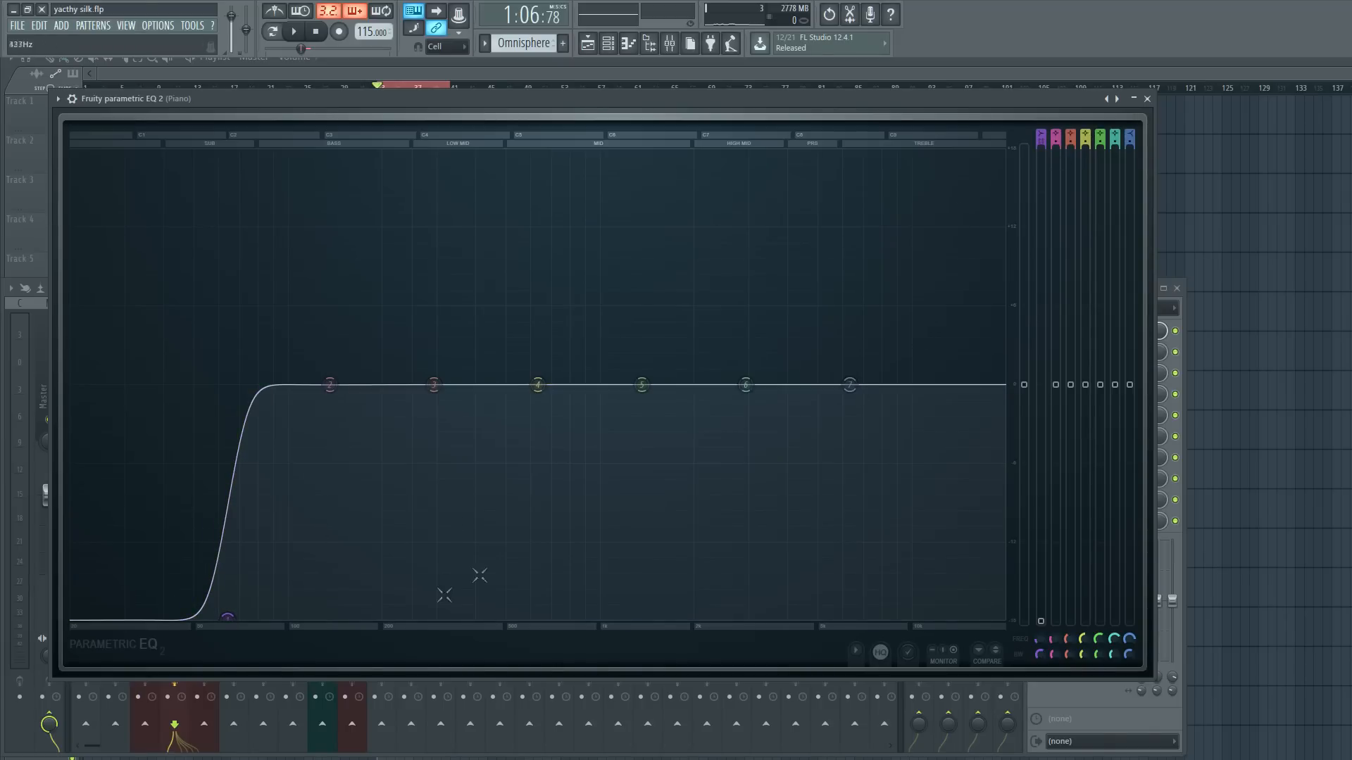
Sweep band 1's low cut across the low end, audition it at about 244 Hz, and settle it in the bass range just below band 2.
drag(228, 623, 68, 619)
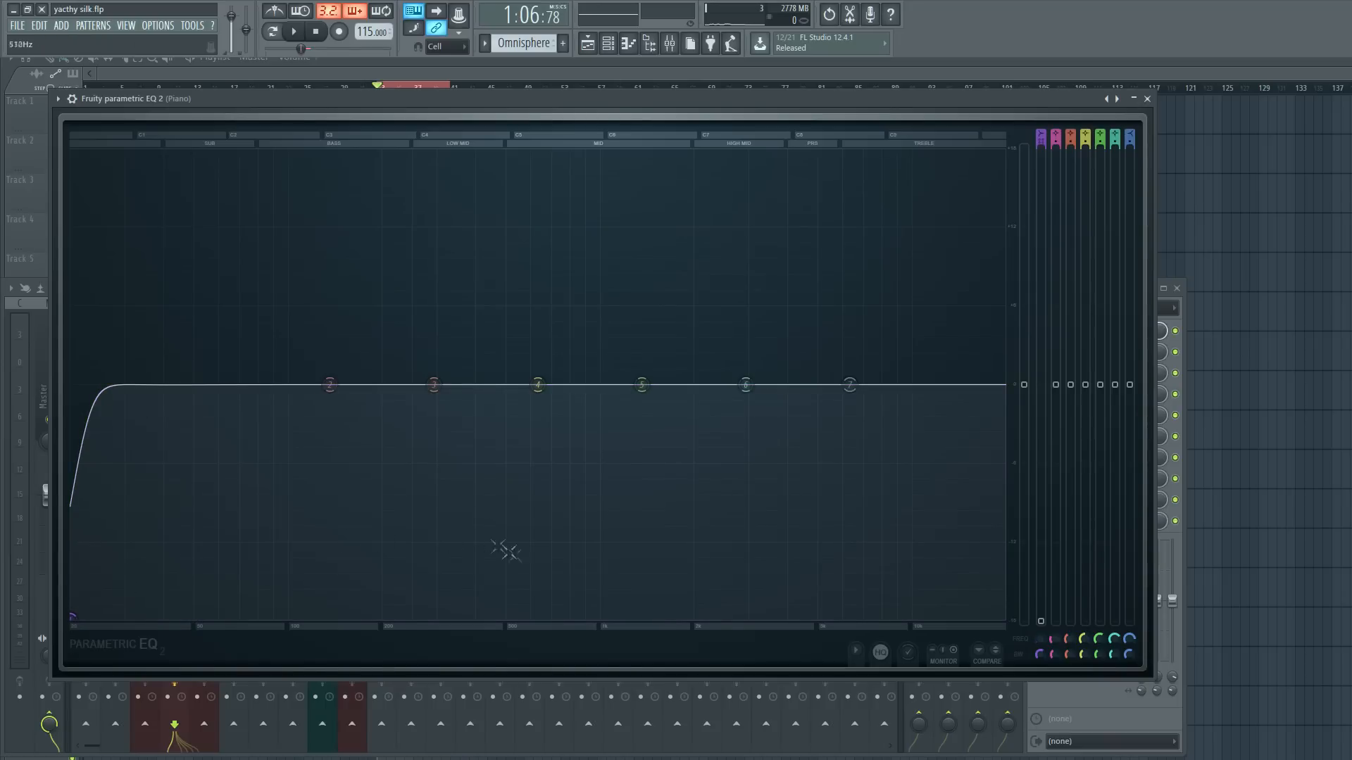
drag(64, 619, 386, 618)
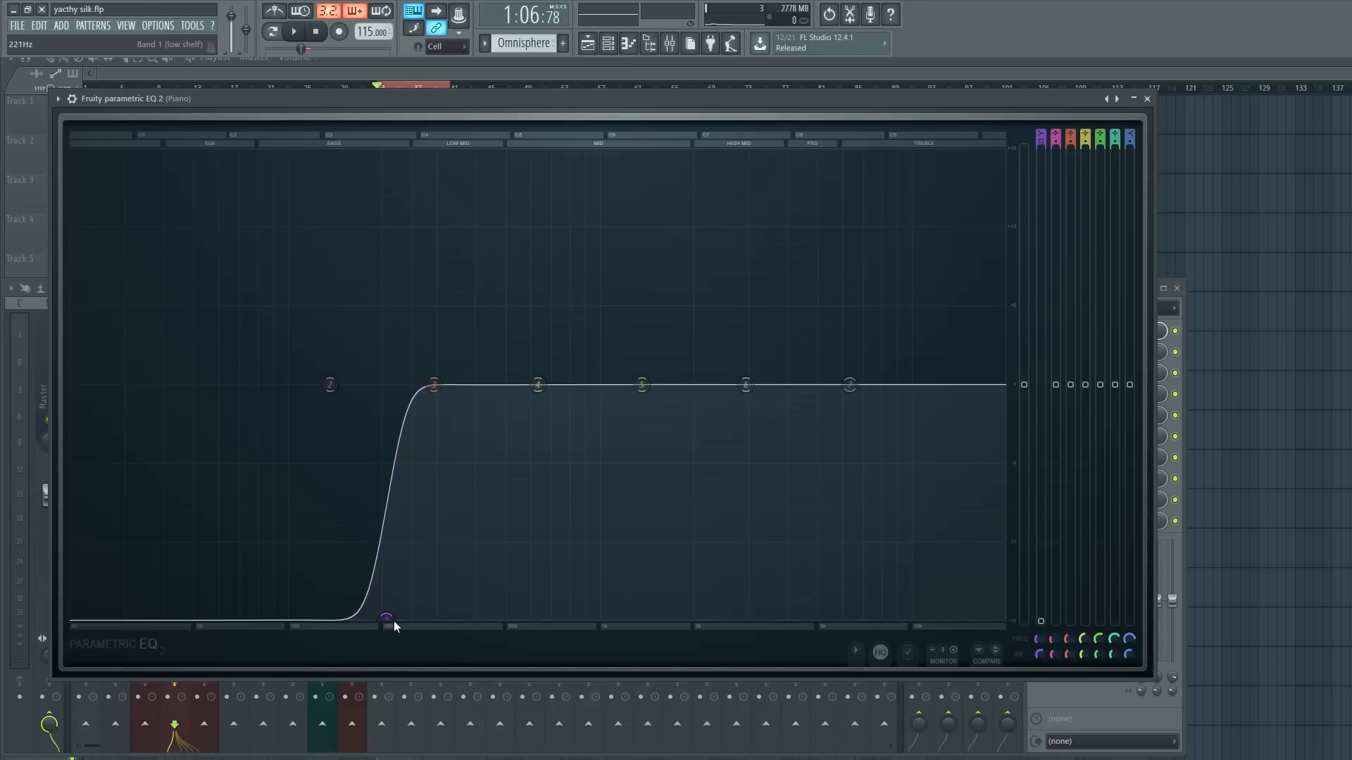
drag(394, 625, 338, 618)
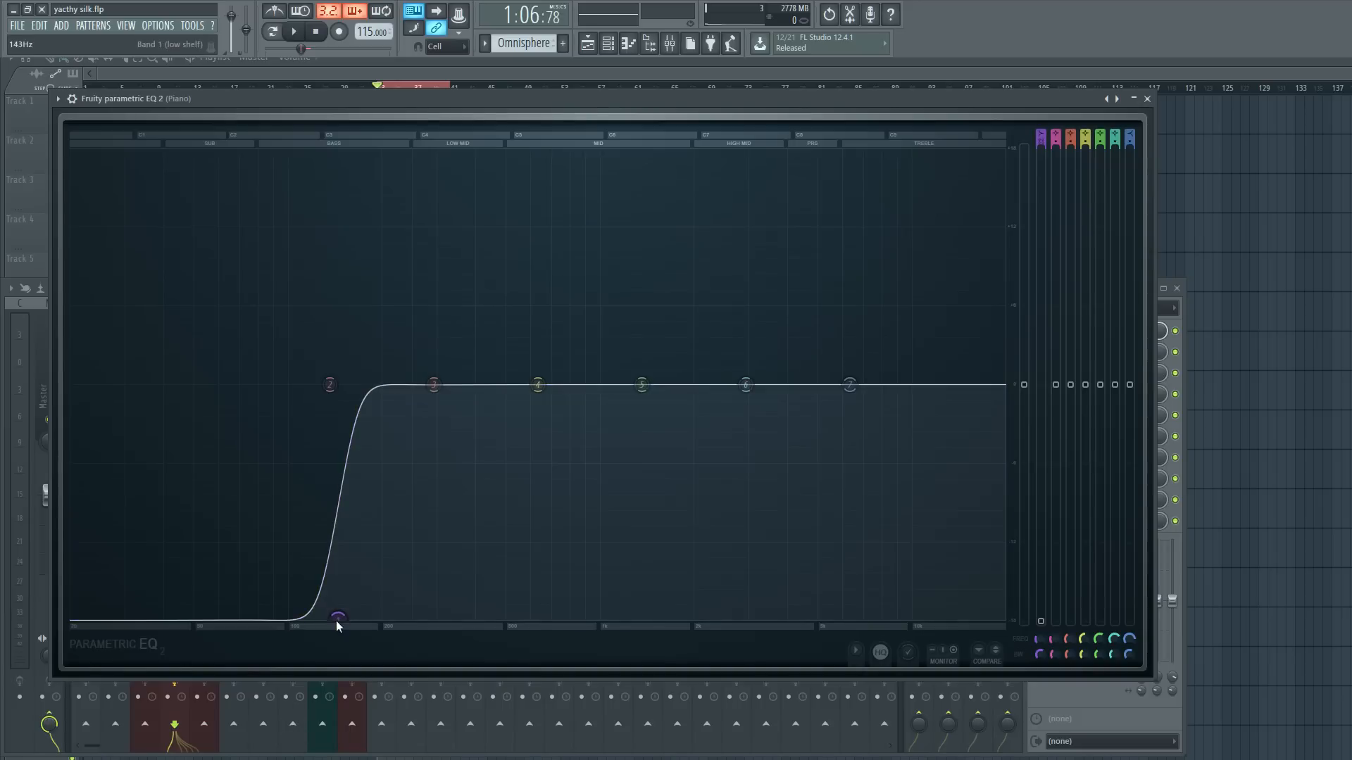
drag(336, 619, 404, 614)
key(space)
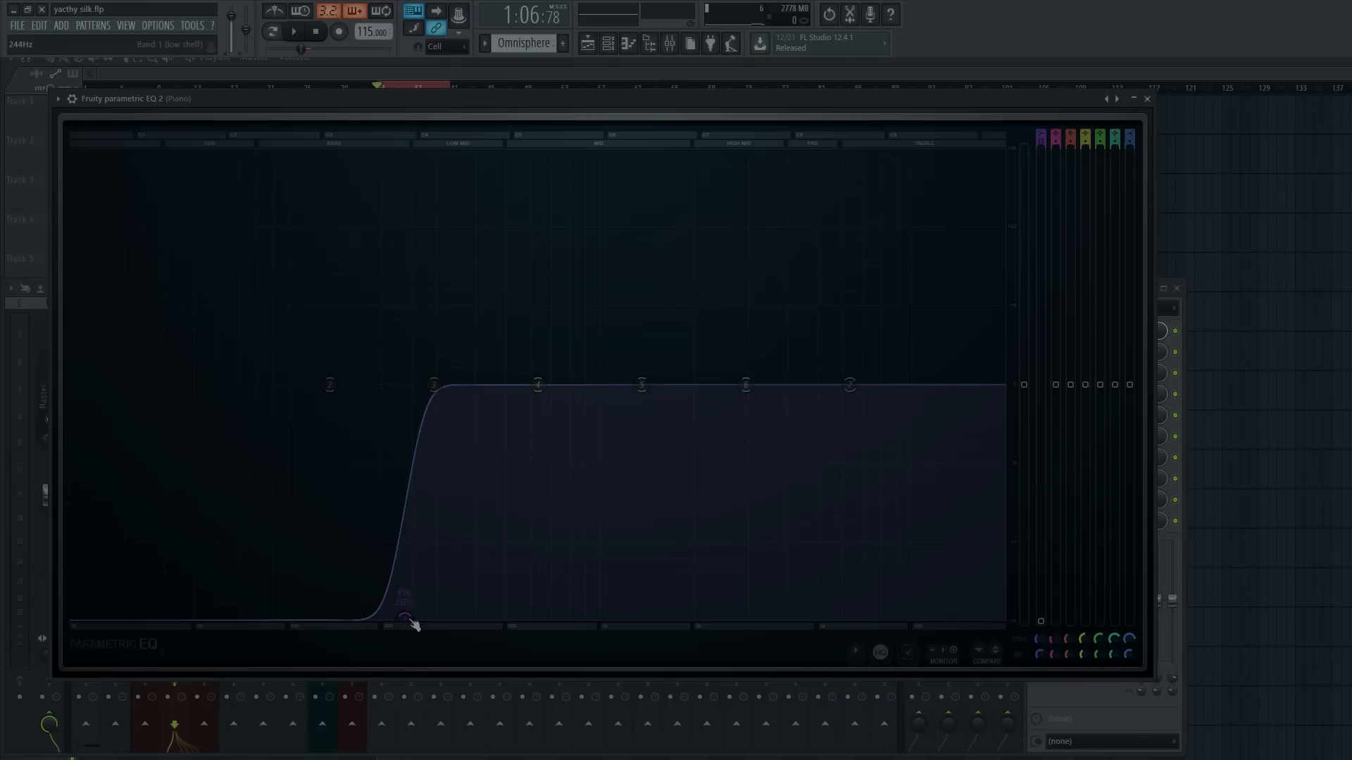
key(space)
drag(405, 617, 332, 617)
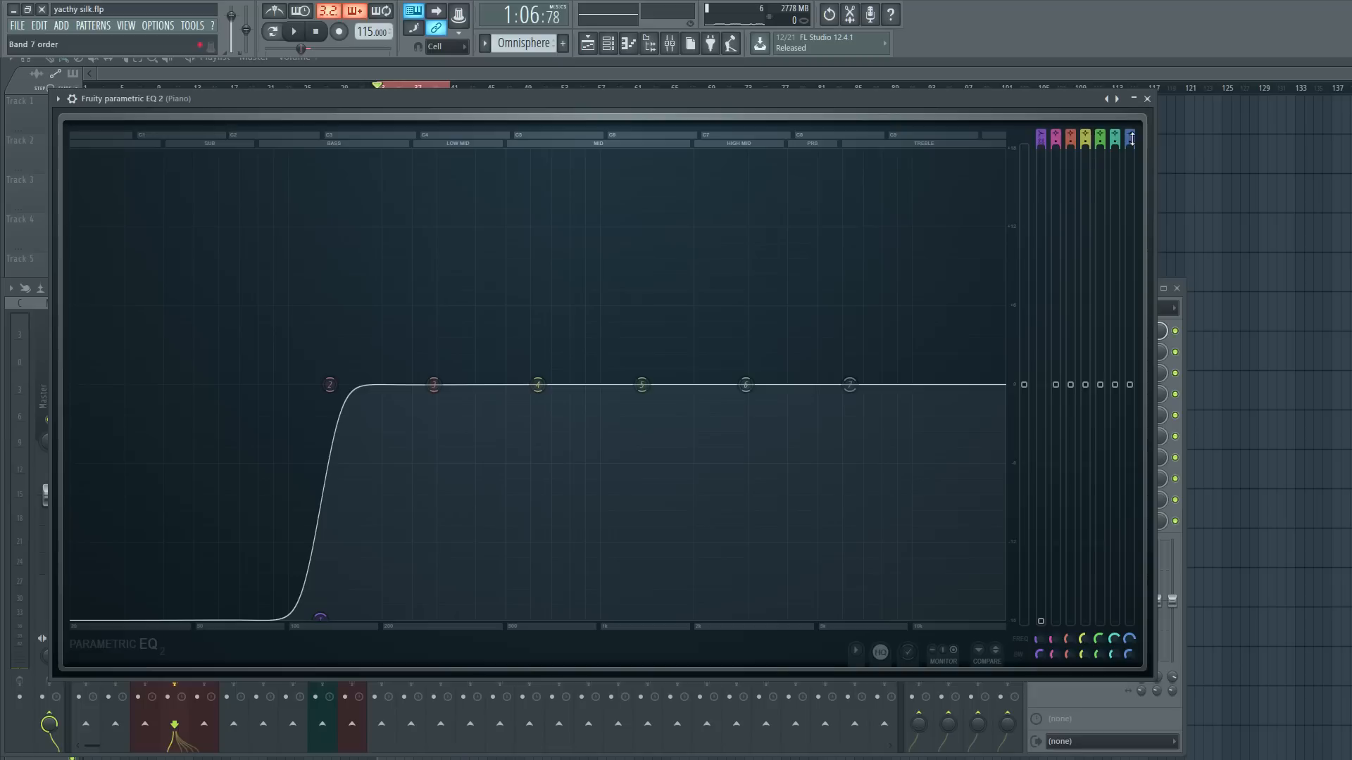
Pull band 7 down into a high cut at about 3575 Hz, move it higher while auditioning the loop, and close the equalizer.
drag(850, 385, 772, 617)
key(space)
key(space)
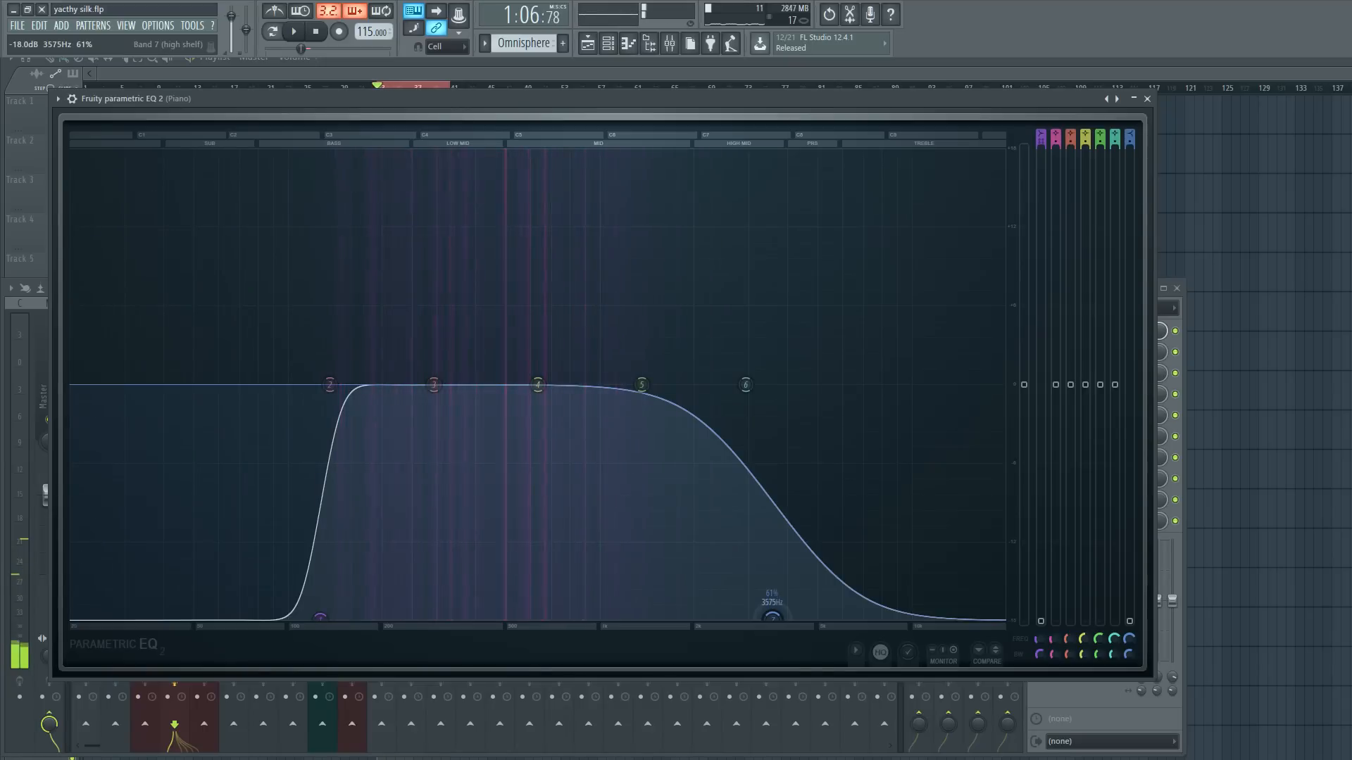
drag(772, 617, 825, 617)
key(space)
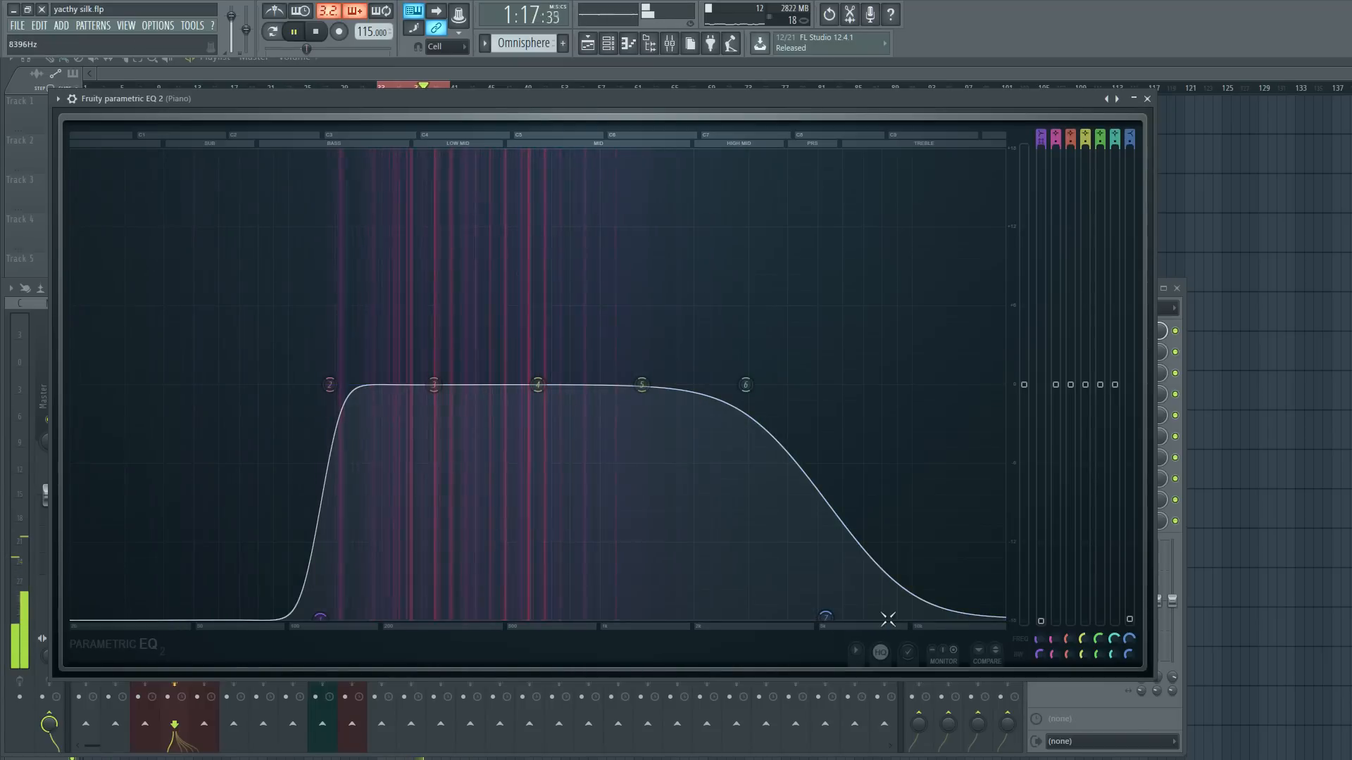
key(space)
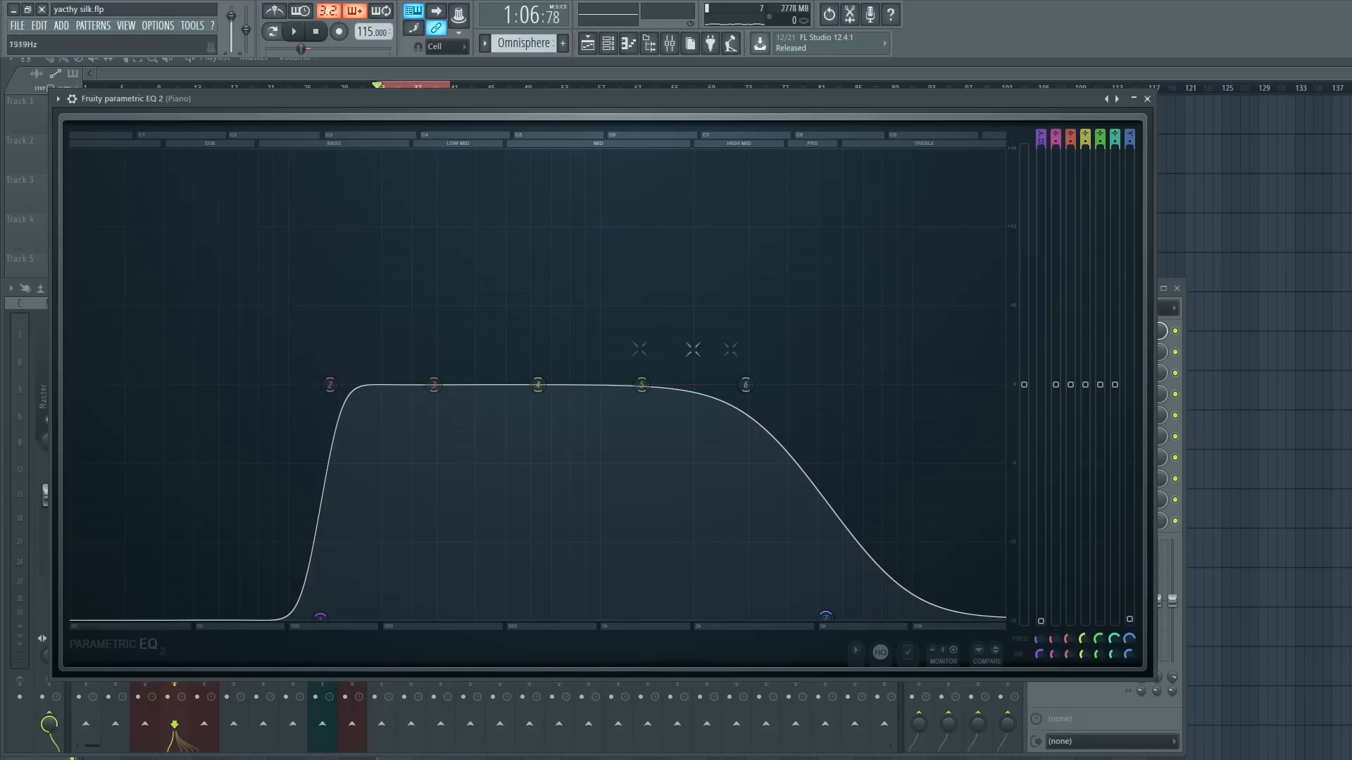
click(1148, 99)
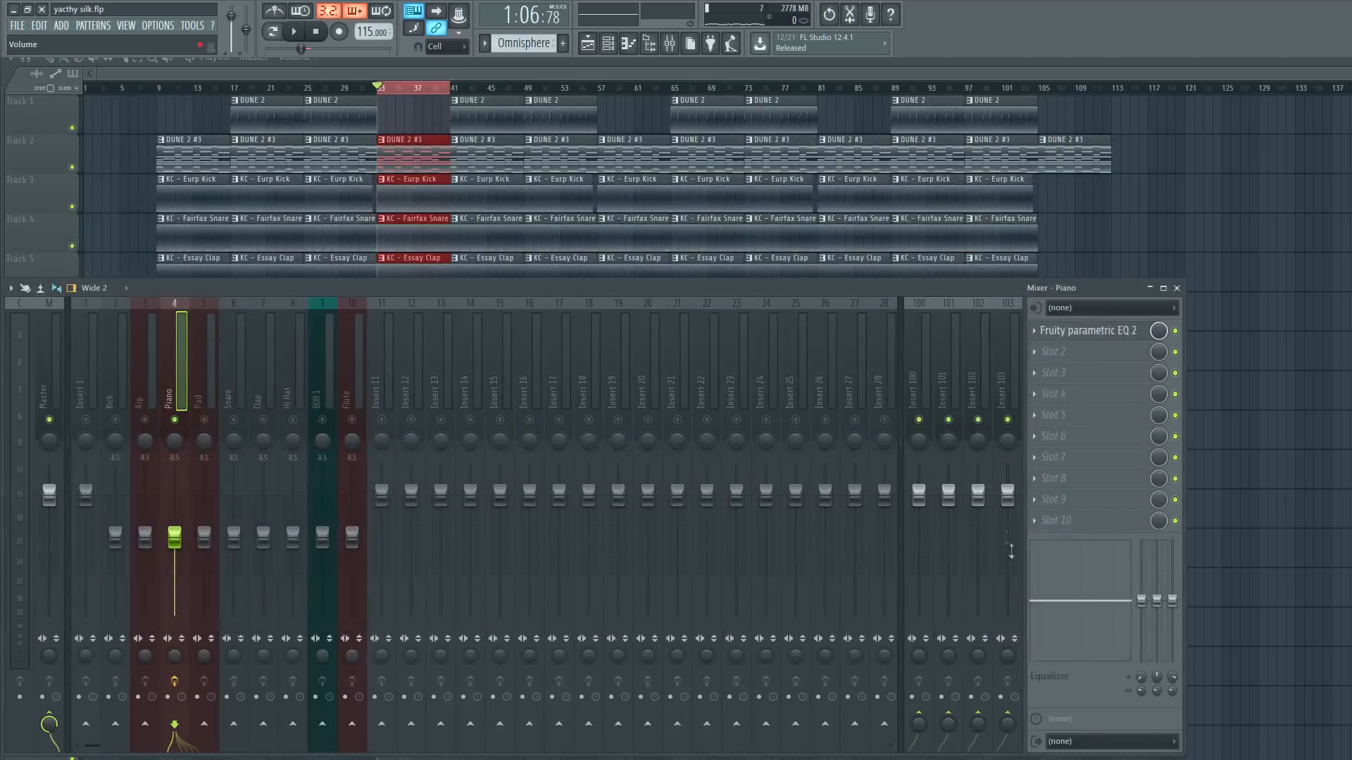
Select and solo the Pad mixer track and play the looped section.
click(206, 421)
click(206, 330)
key(space)
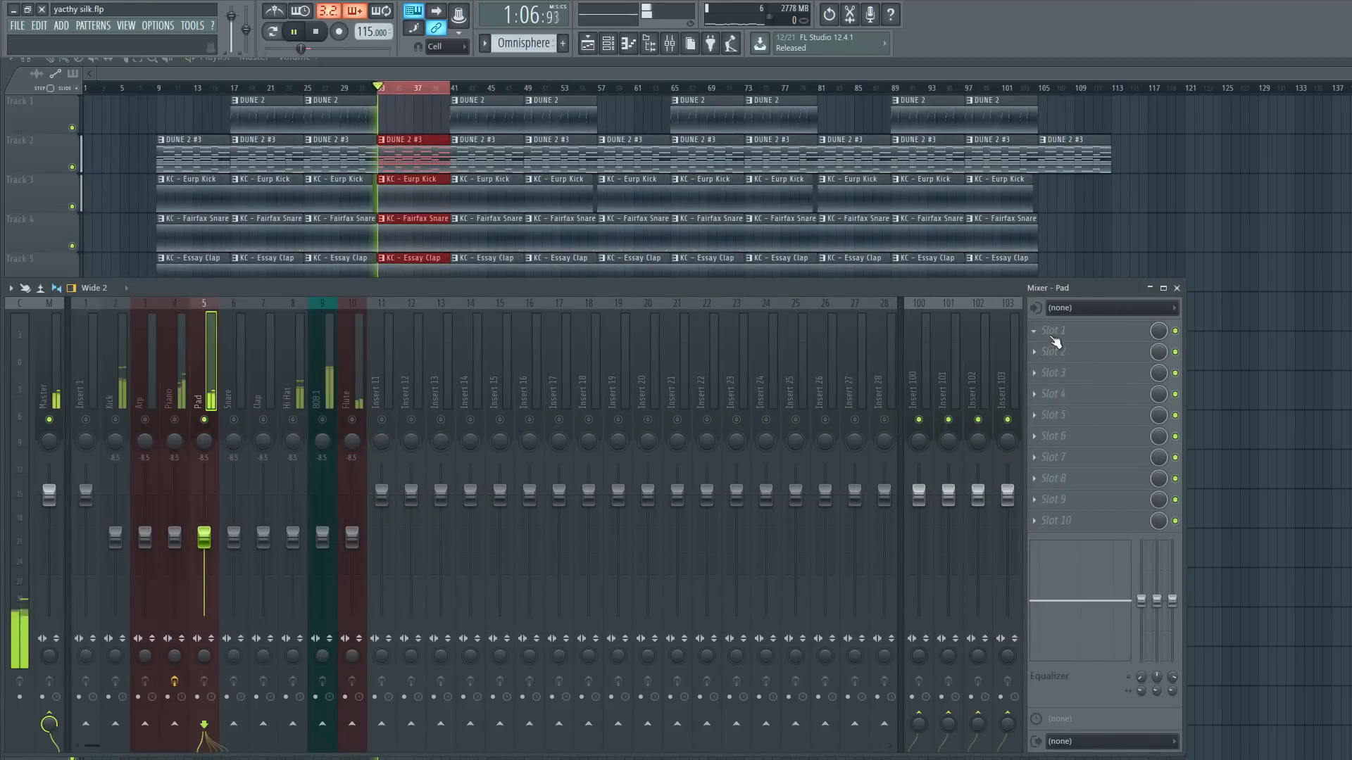
Add Fruity parametric EQ 2 to the Pad track's first effect slot, enlarge its window and reposition it.
click(1054, 332)
click(1338, 375)
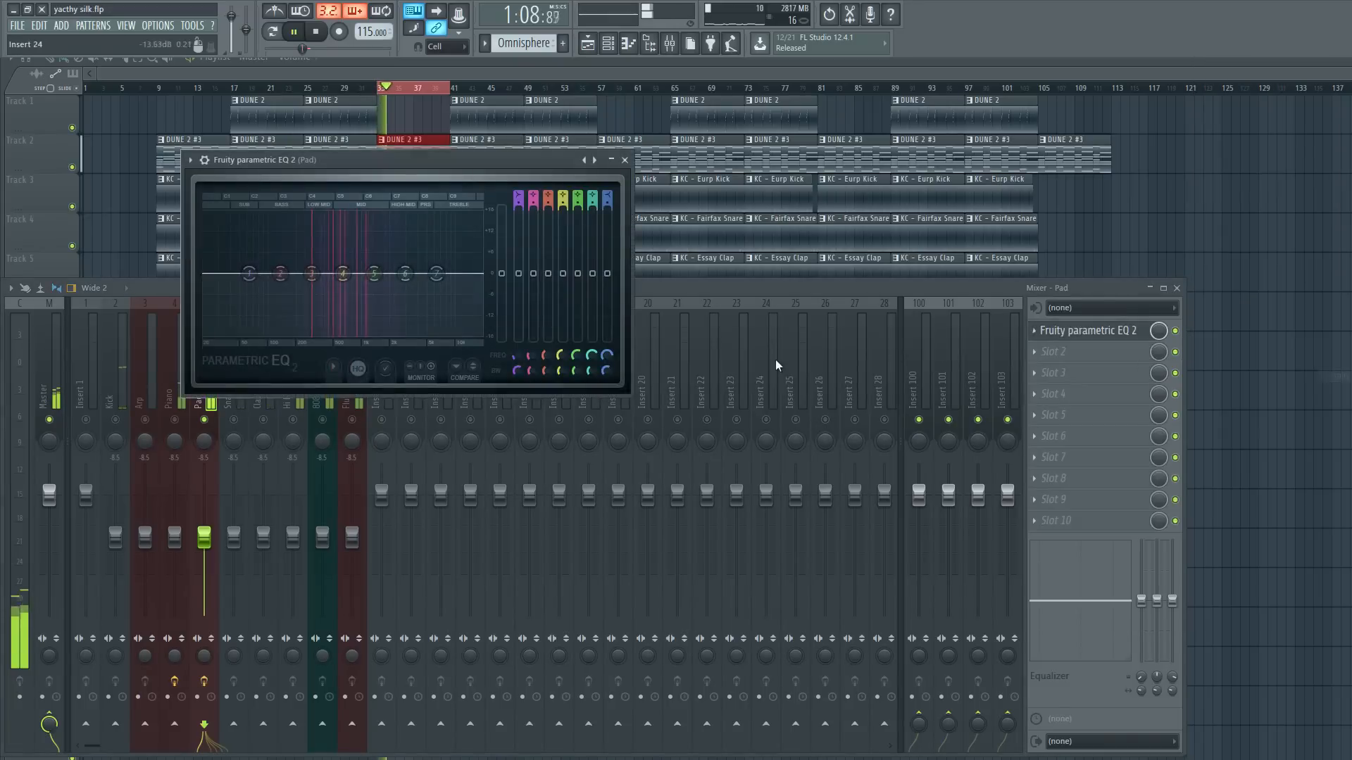
drag(629, 396, 936, 620)
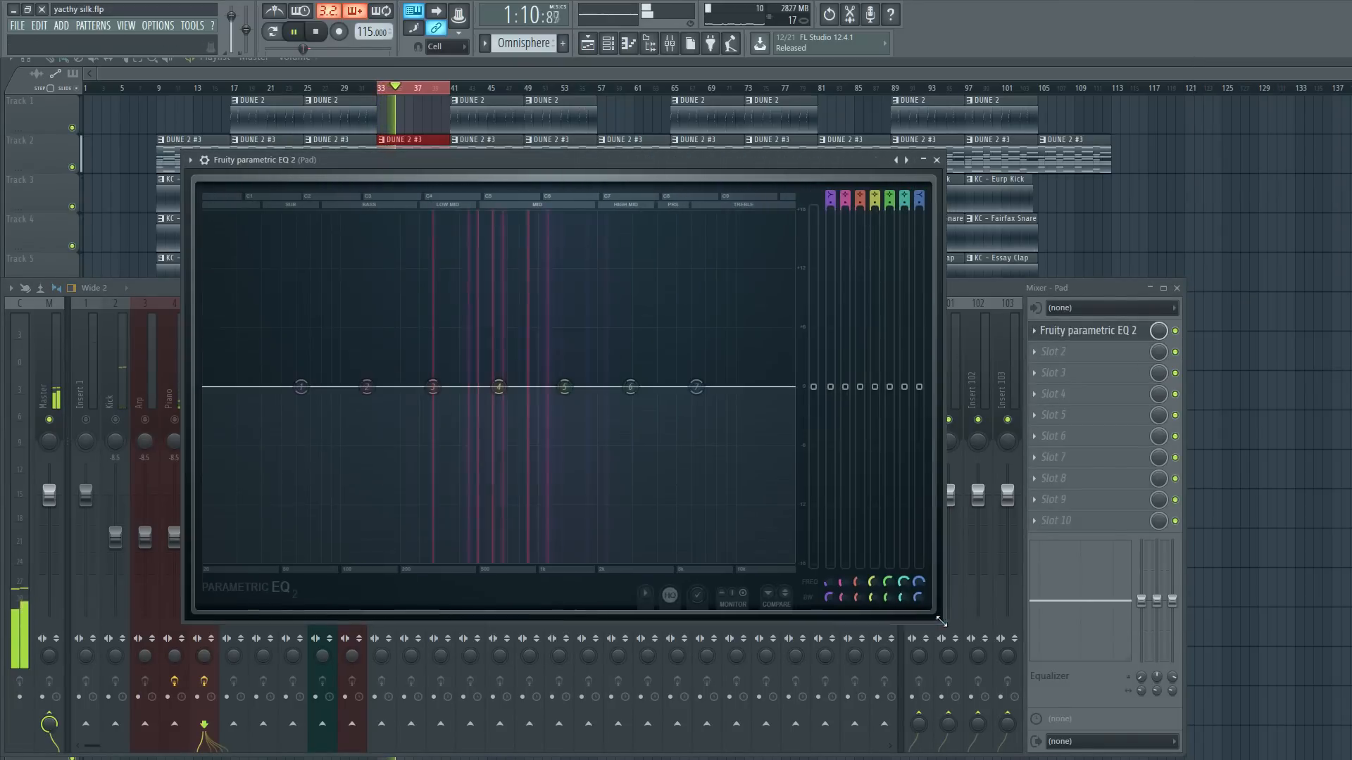
drag(543, 159, 513, 148)
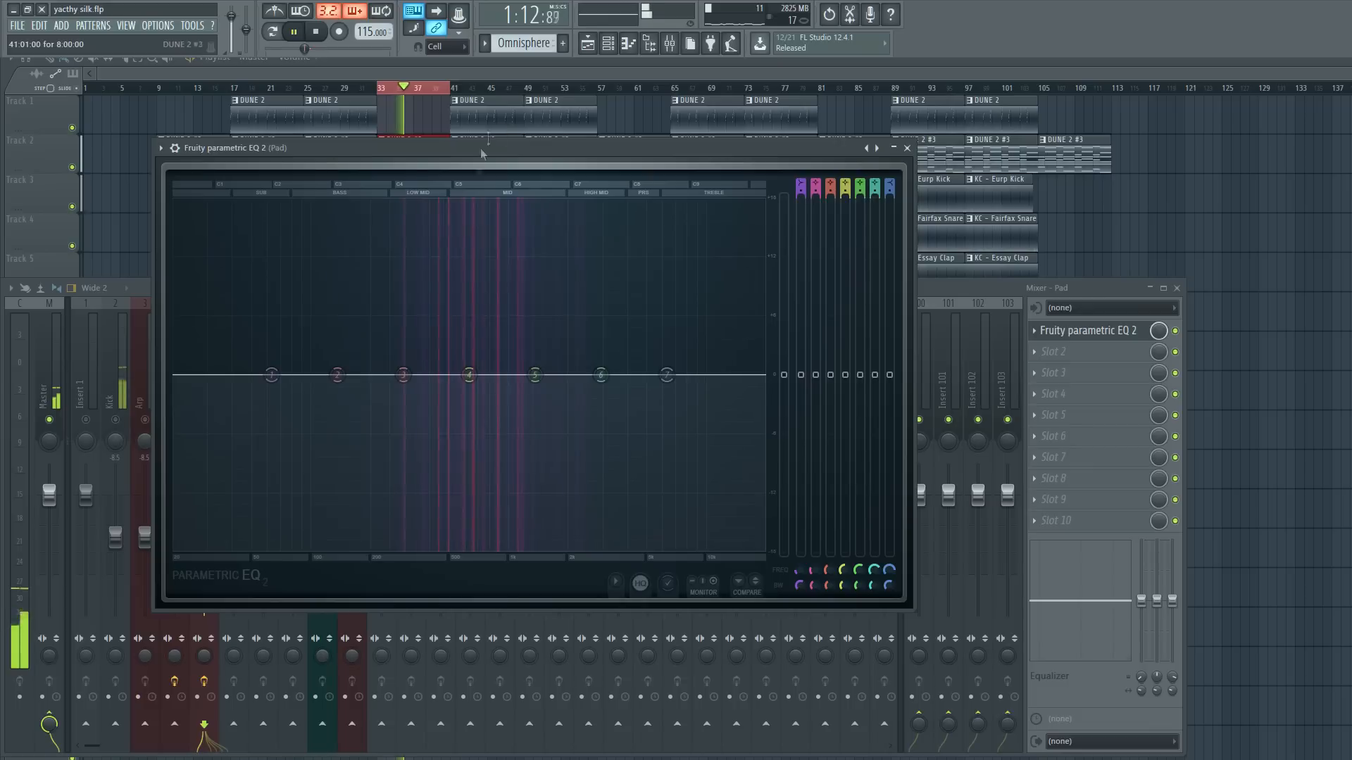
drag(912, 611, 1063, 694)
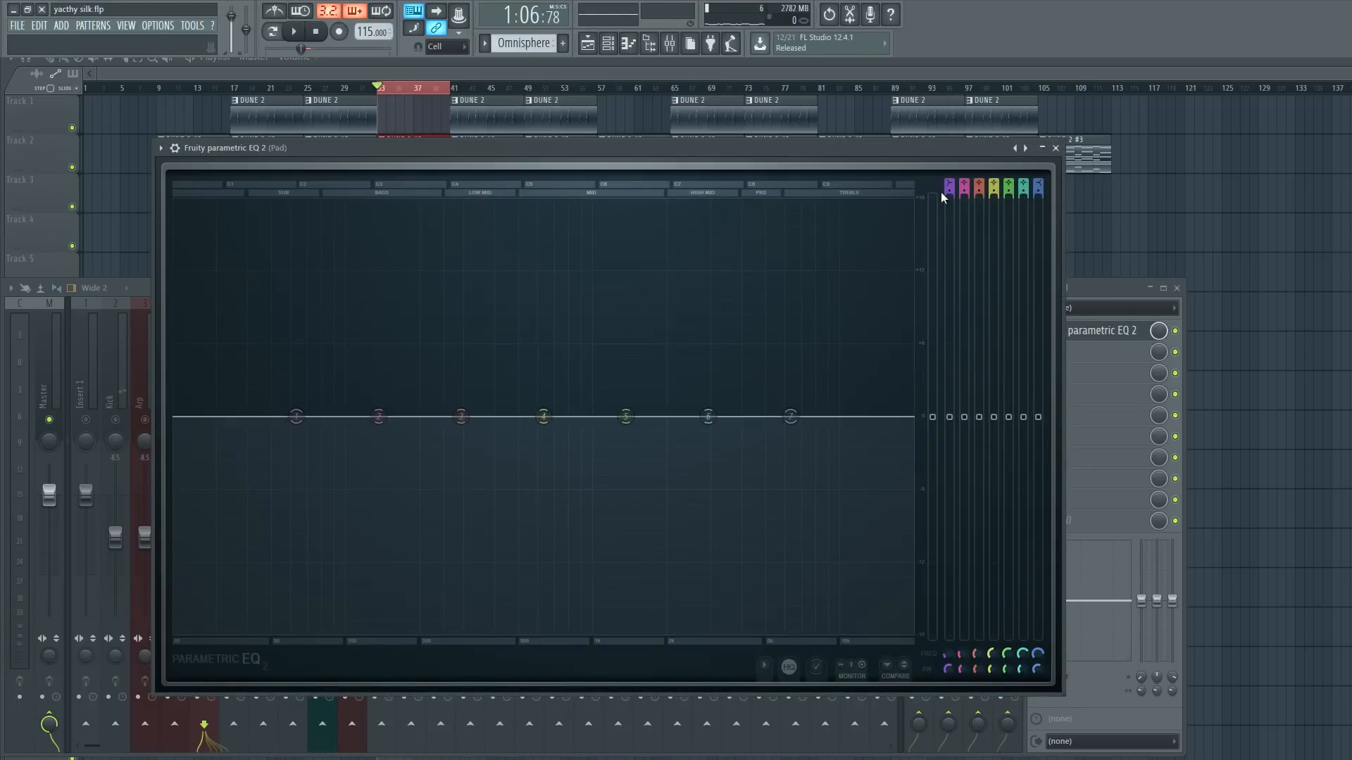
Give the Pad a steep band 1 low cut just below band 3 and a band 7 high cut at about 7337 Hz, then close the equalizer.
drag(297, 416, 439, 631)
key(space)
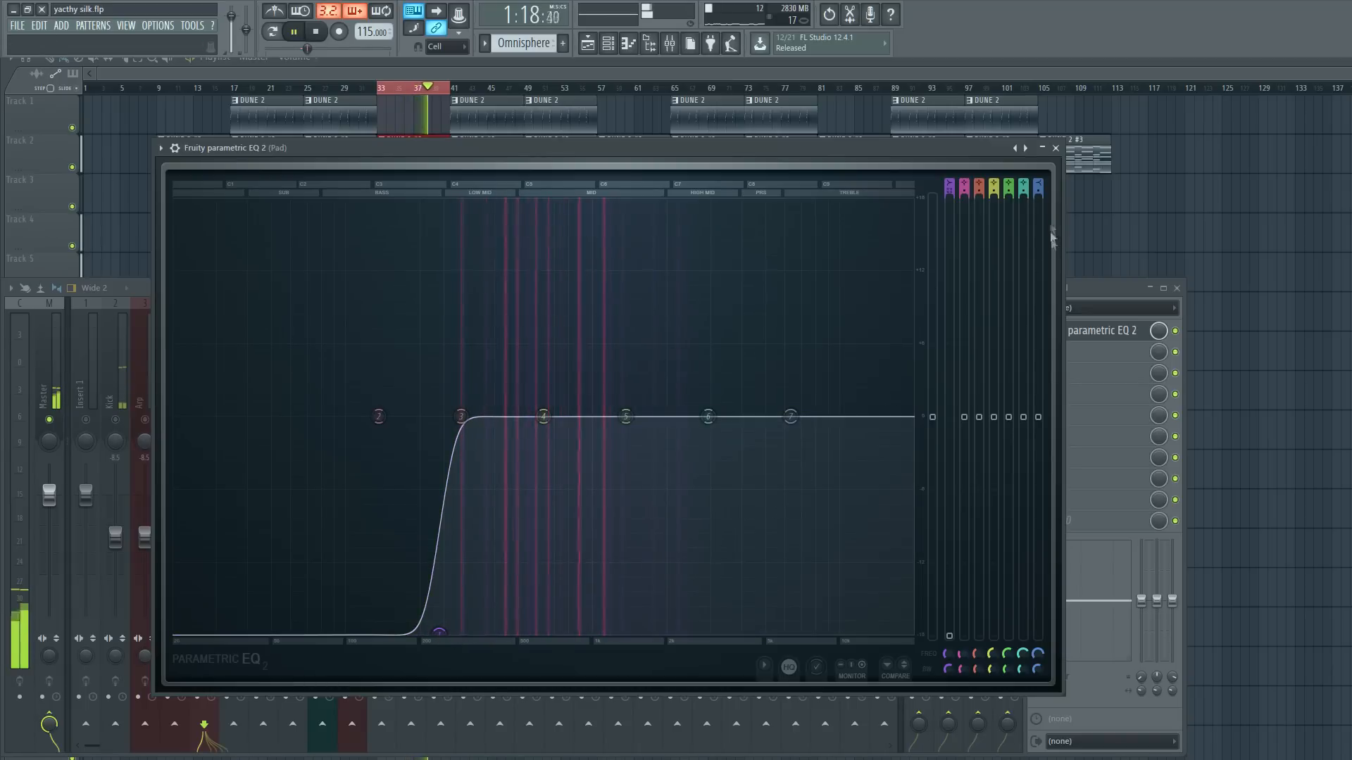
drag(790, 416, 806, 631)
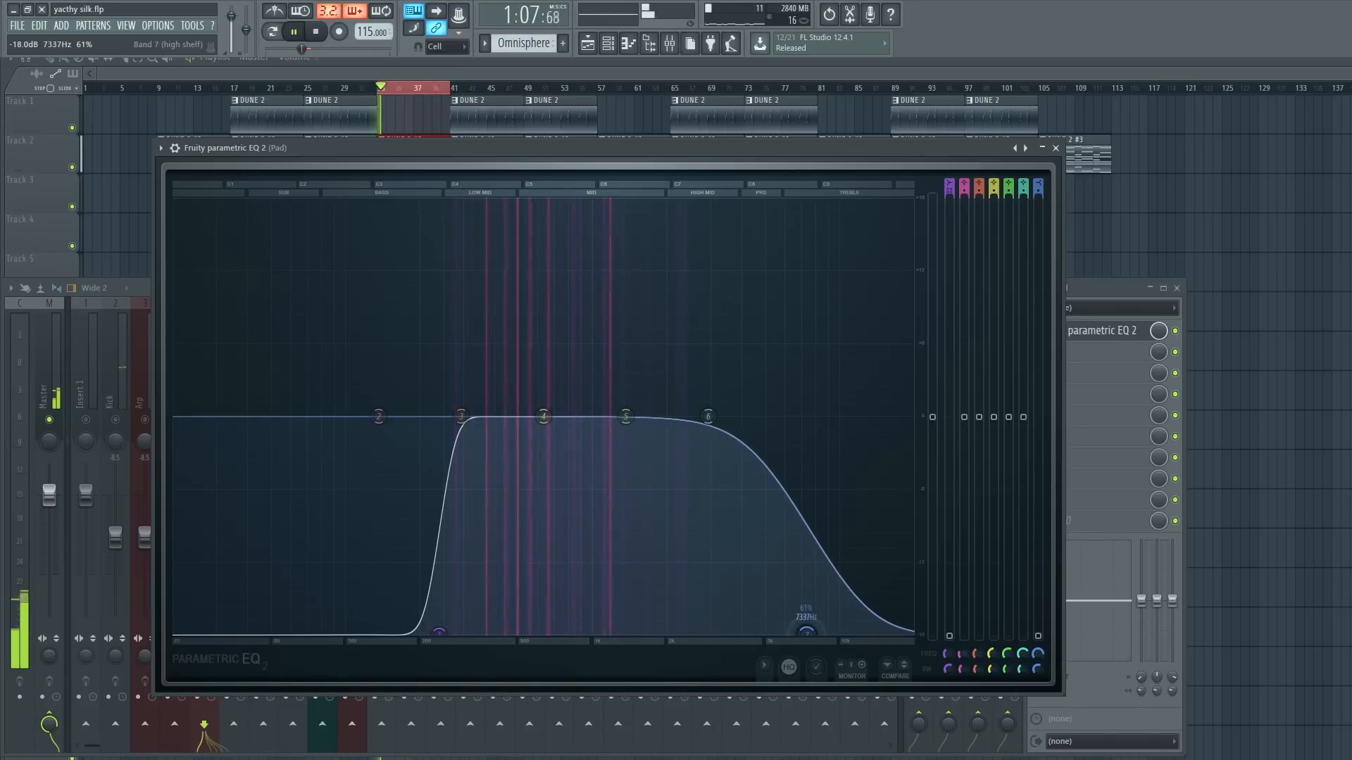
click(1055, 149)
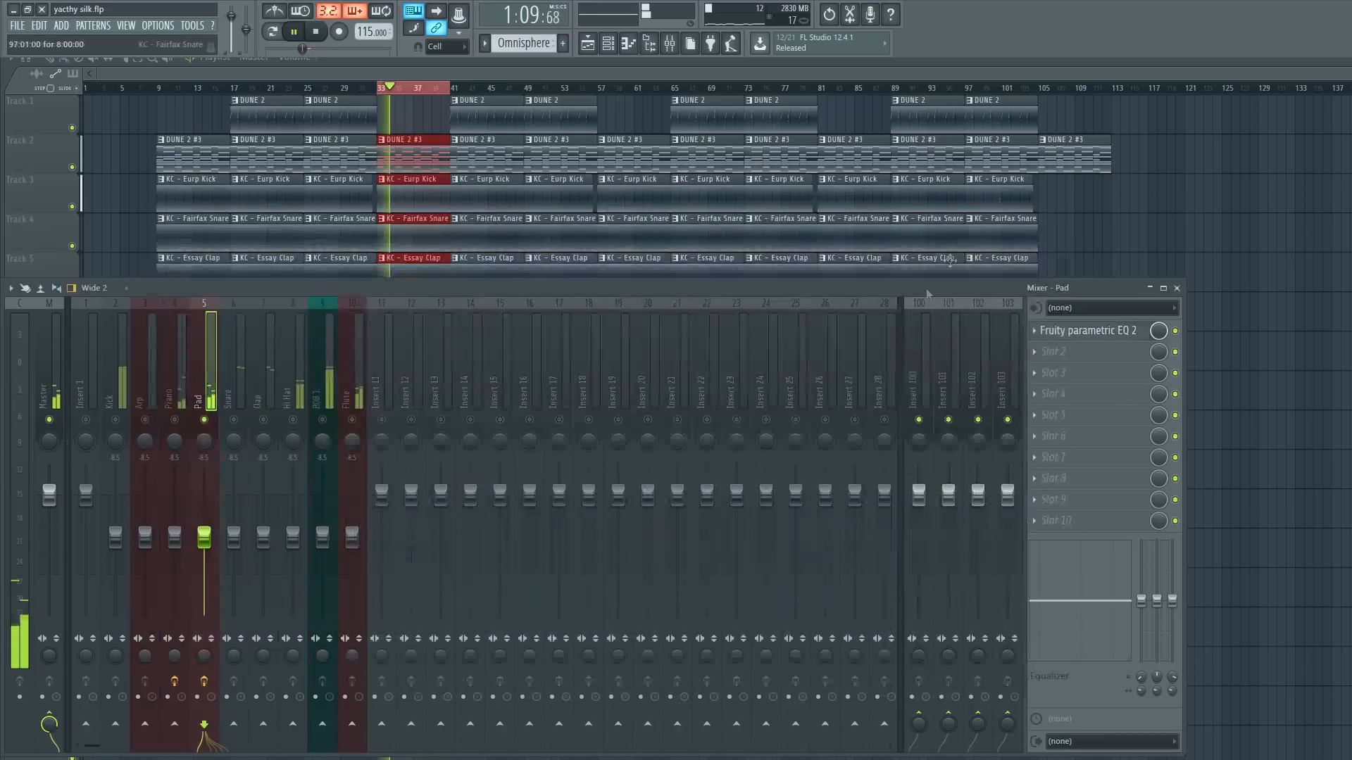
Solo and select the Flute track, add Fruity parametric EQ 2 to its first slot, and enlarge and reposition the window while the loop plays.
key(space)
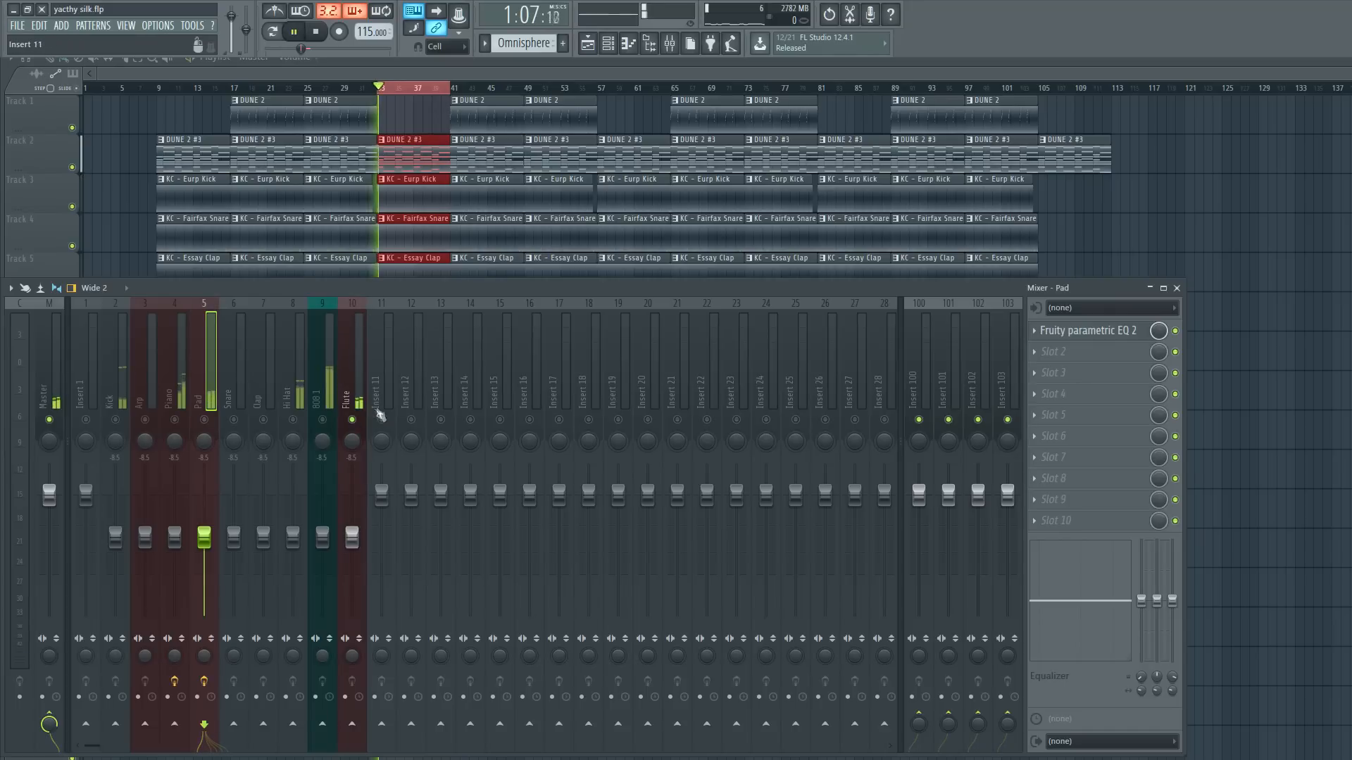
click(352, 395)
click(1102, 334)
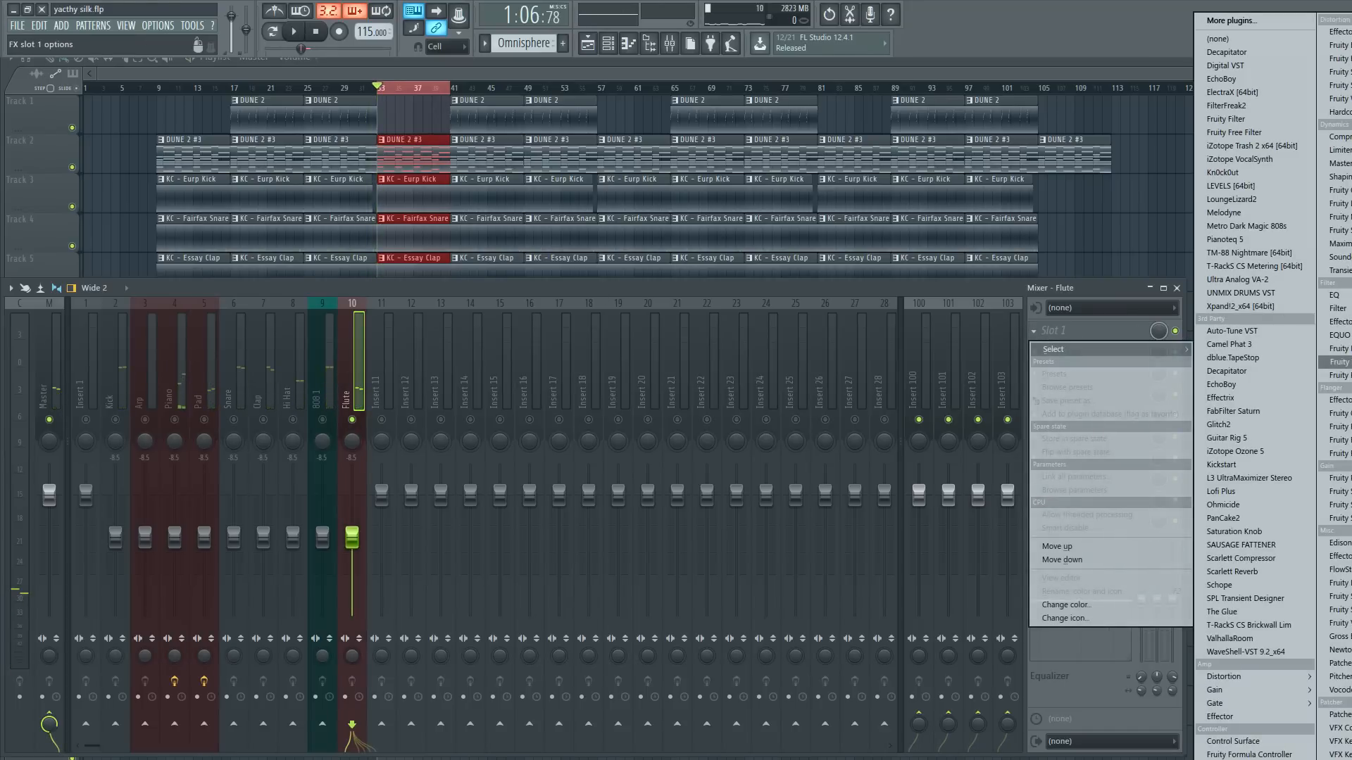
click(1335, 374)
key(space)
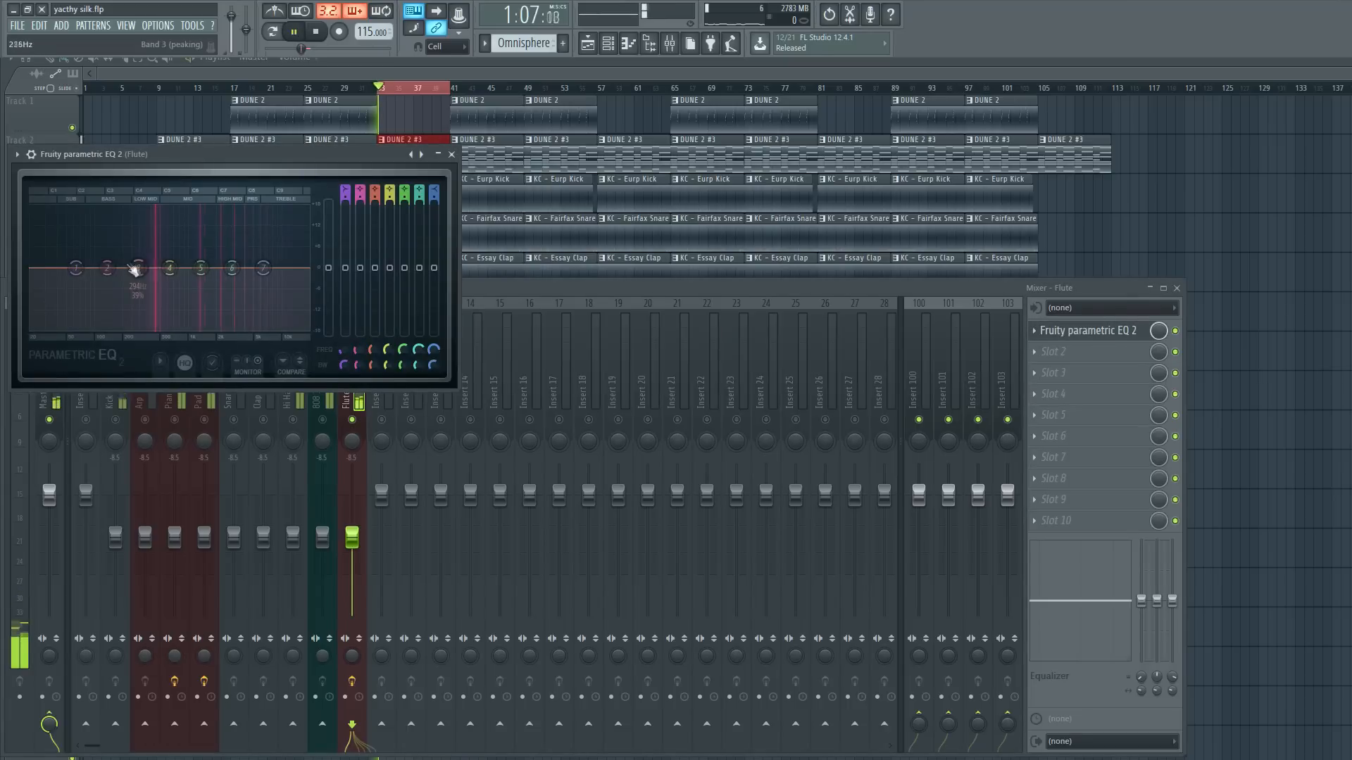
drag(456, 385, 876, 558)
drag(601, 155, 831, 219)
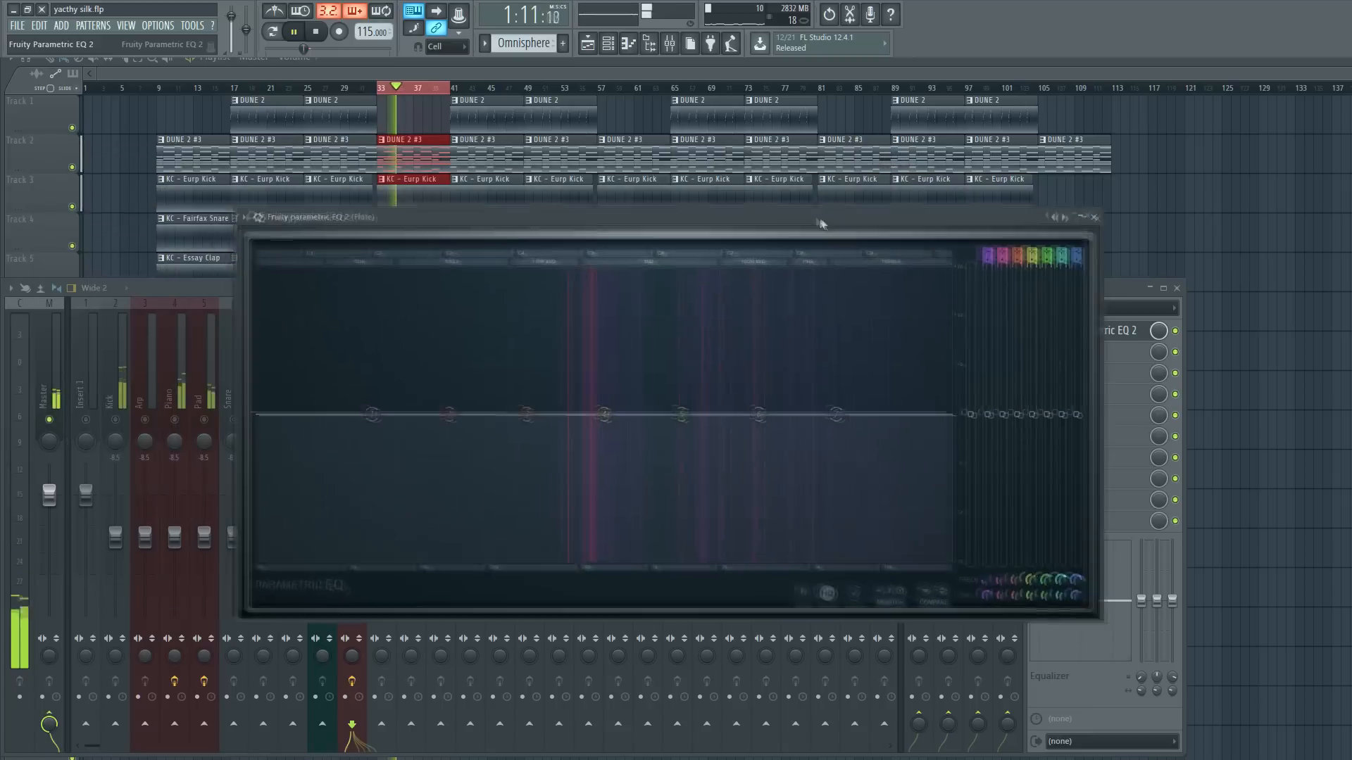
Pull the Flute's band 1 fully down into a steep low cut and raise its cutoff from 263 Hz to about 333 Hz.
drag(376, 416, 522, 560)
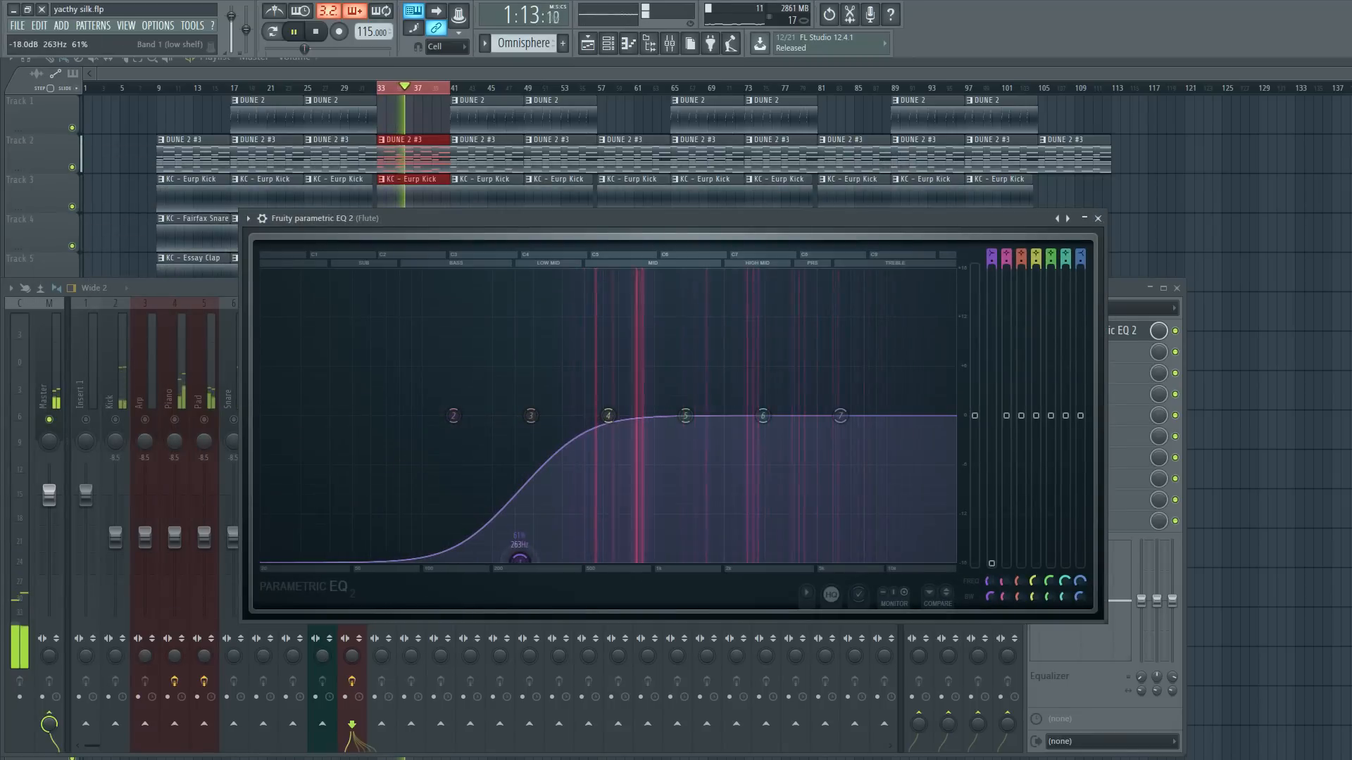
drag(995, 262, 995, 239)
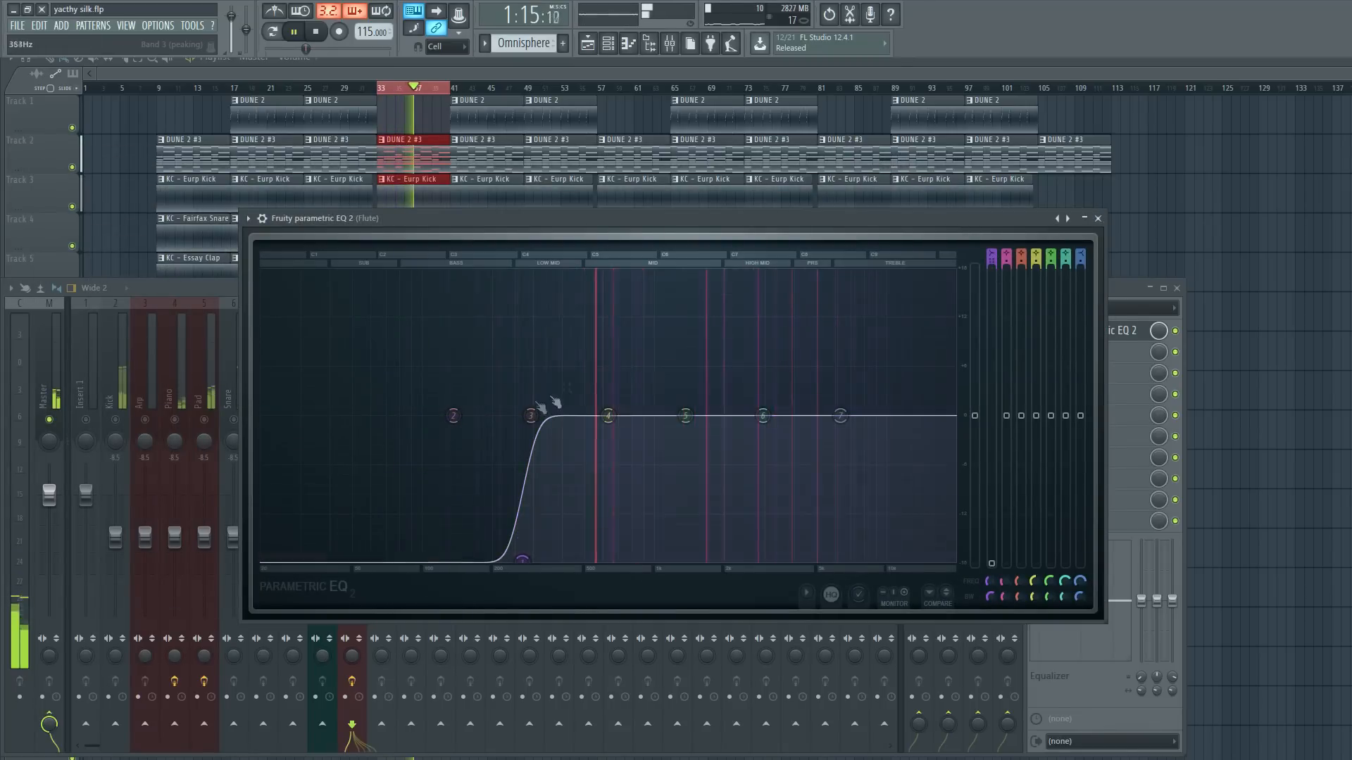
mouse_move(523, 561)
mouse_down()
mouse_move(610, 561)
mouse_move(545, 559)
mouse_up()
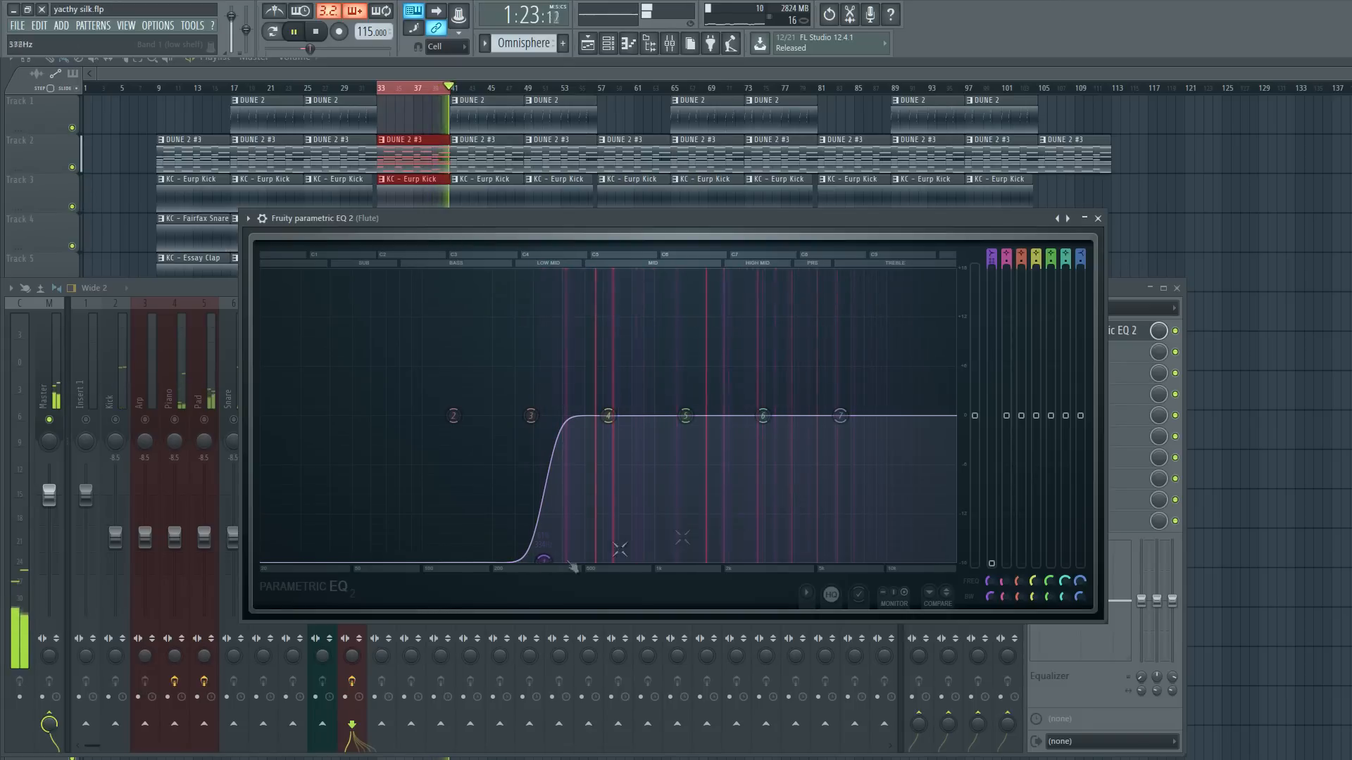
Pull the Flute's band 7 fully down into a high cut at 20000 Hz, close the equalizer and stop playback.
drag(840, 416, 952, 560)
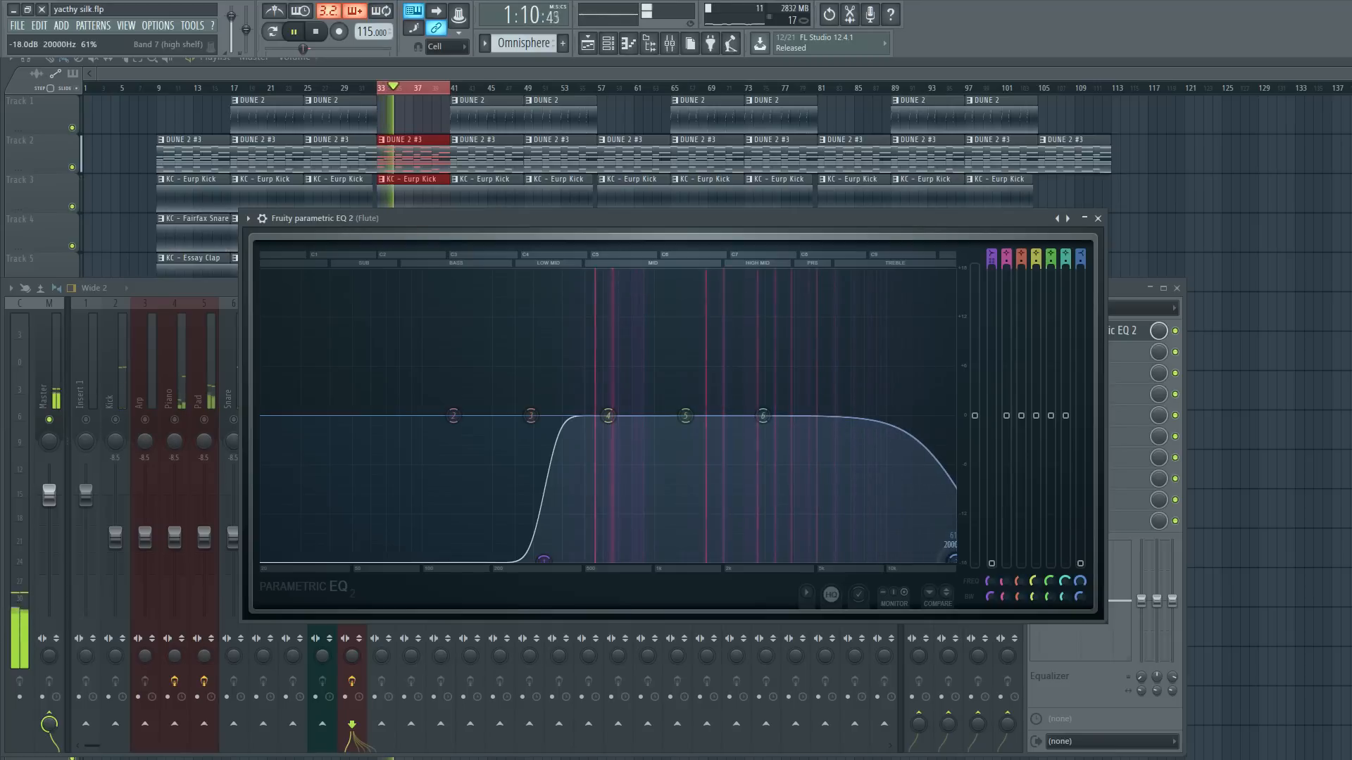
click(1097, 218)
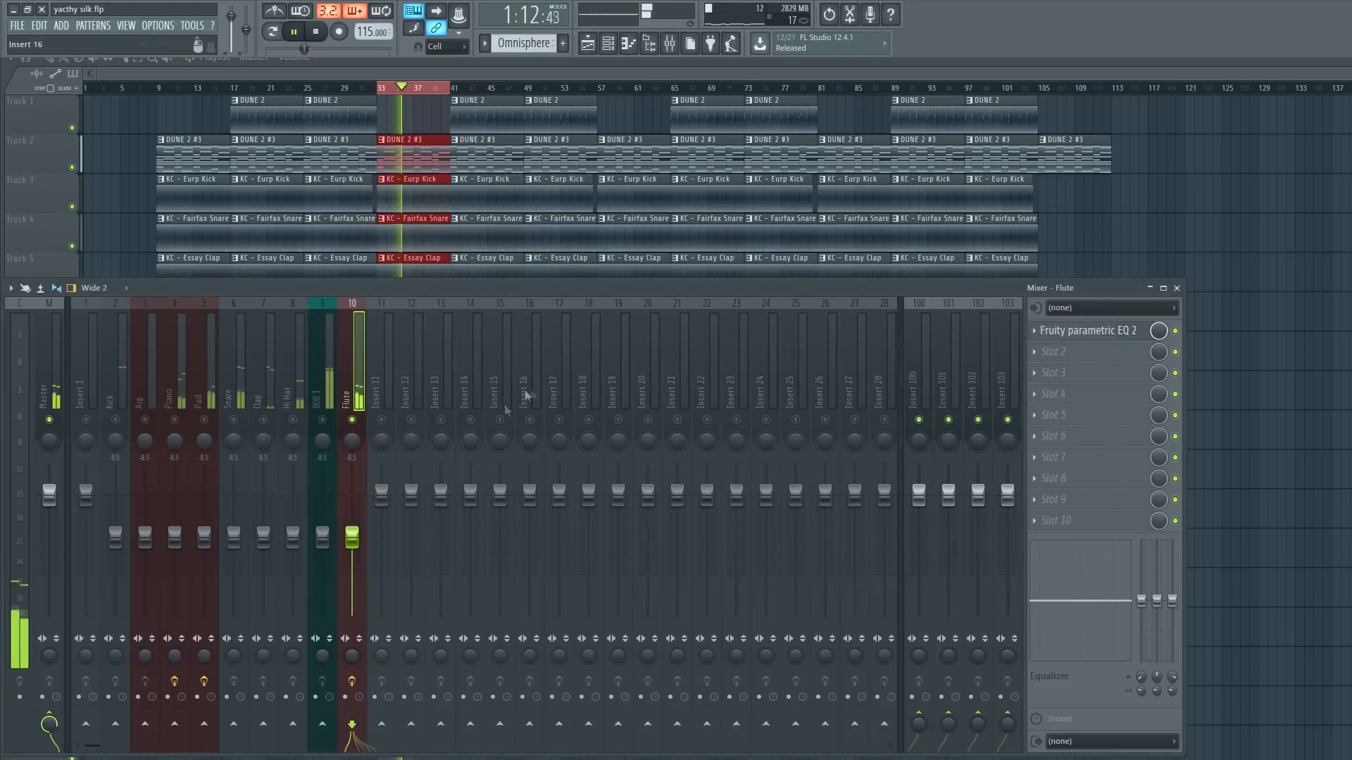
key(space)
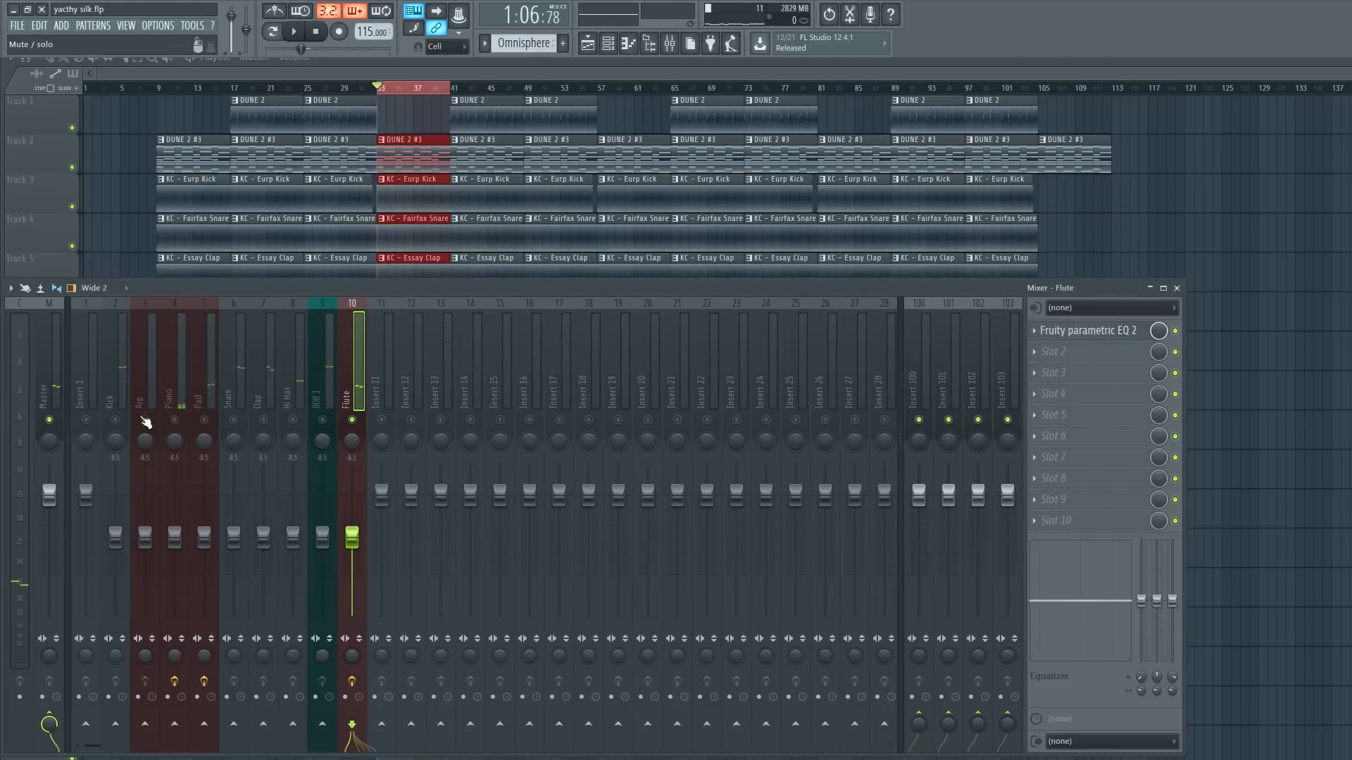
Select and solo the Arp mixer track and set the playlist loop region to bars 41 to 49.
click(145, 398)
key(space)
key(space)
key(F9)
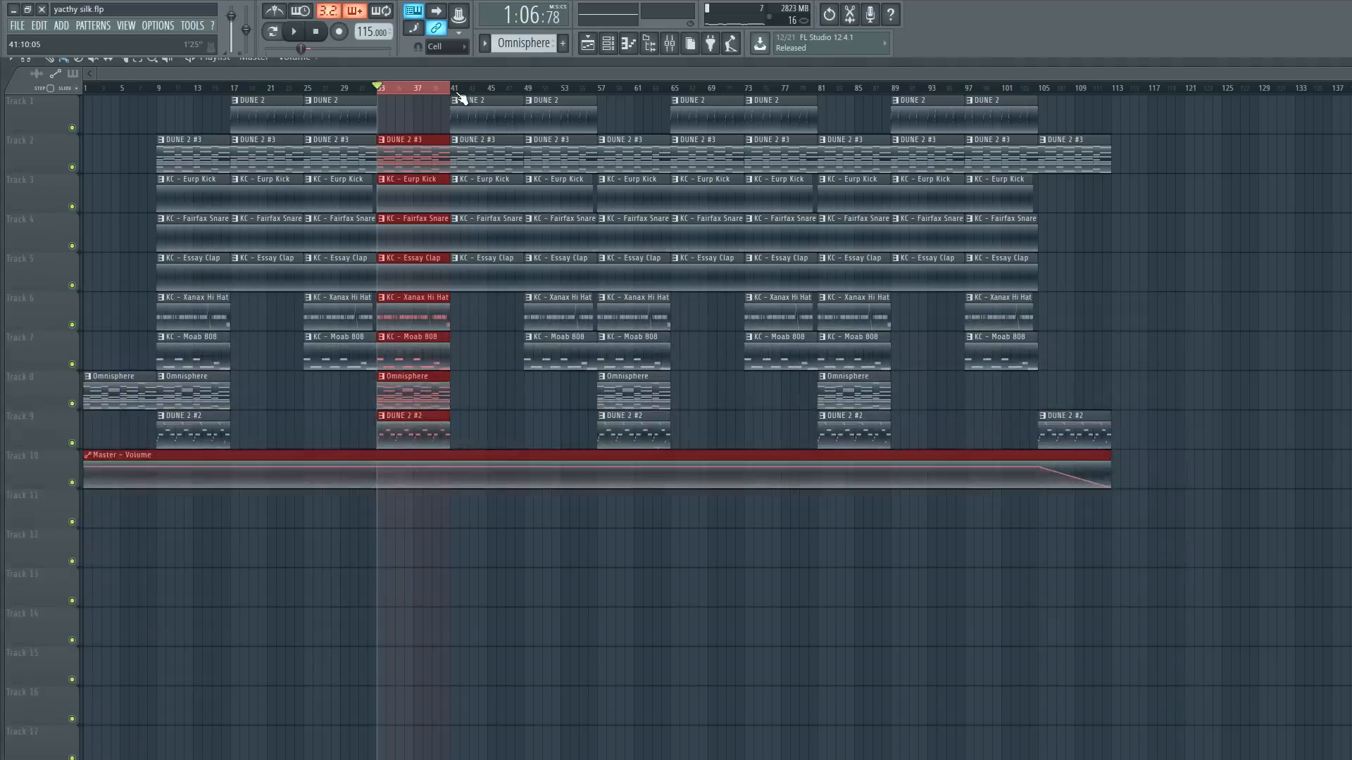
right_click(457, 91)
click(458, 91)
drag(459, 92, 503, 92)
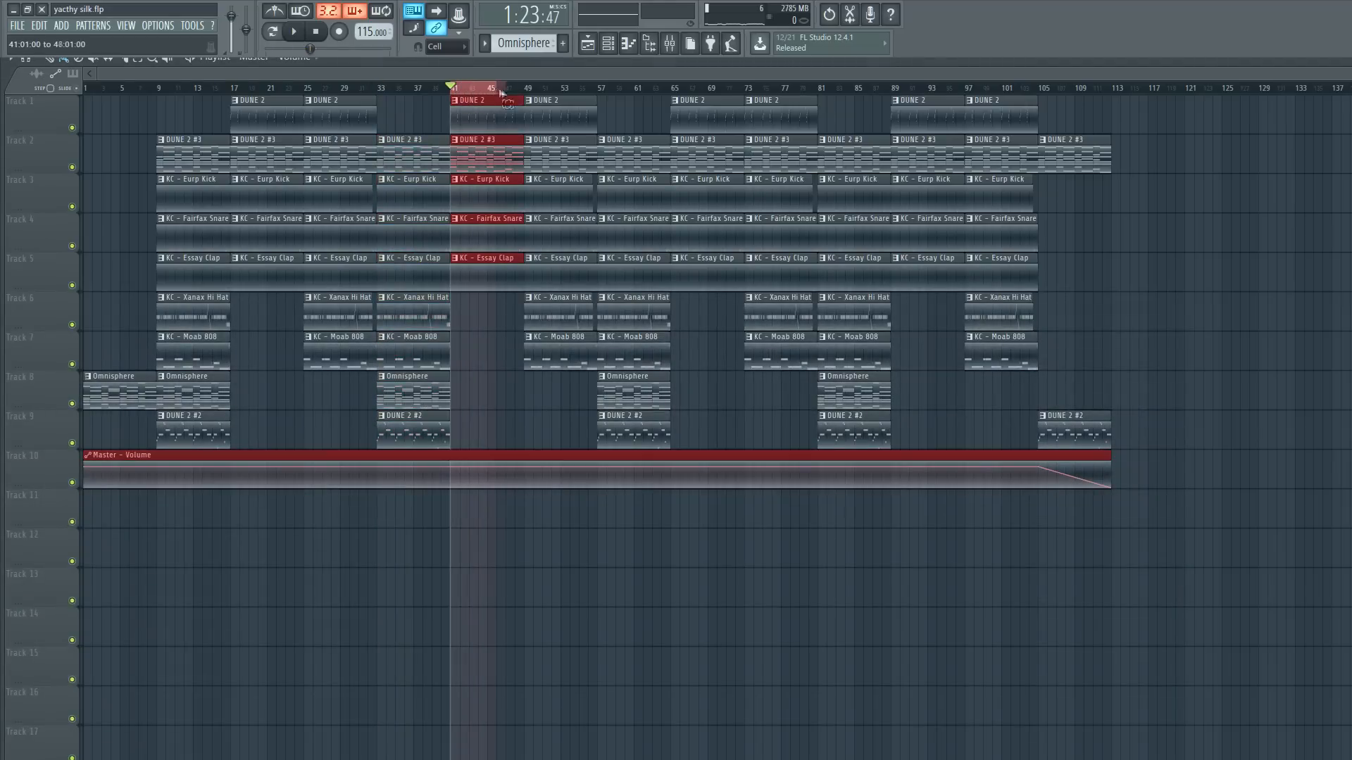
Add Fruity parametric EQ 2 to the Arp track's first effect slot and play the looped section.
click(670, 48)
click(1063, 331)
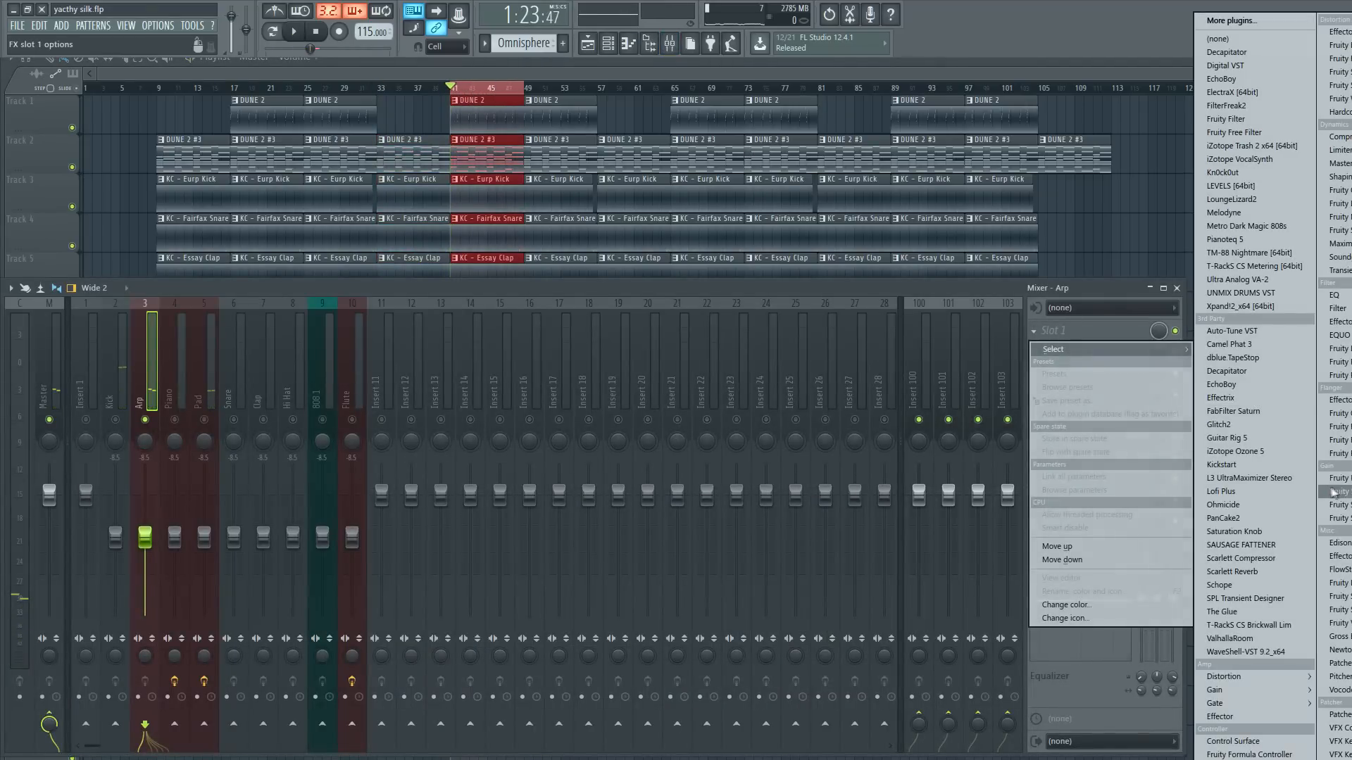
click(1334, 375)
key(space)
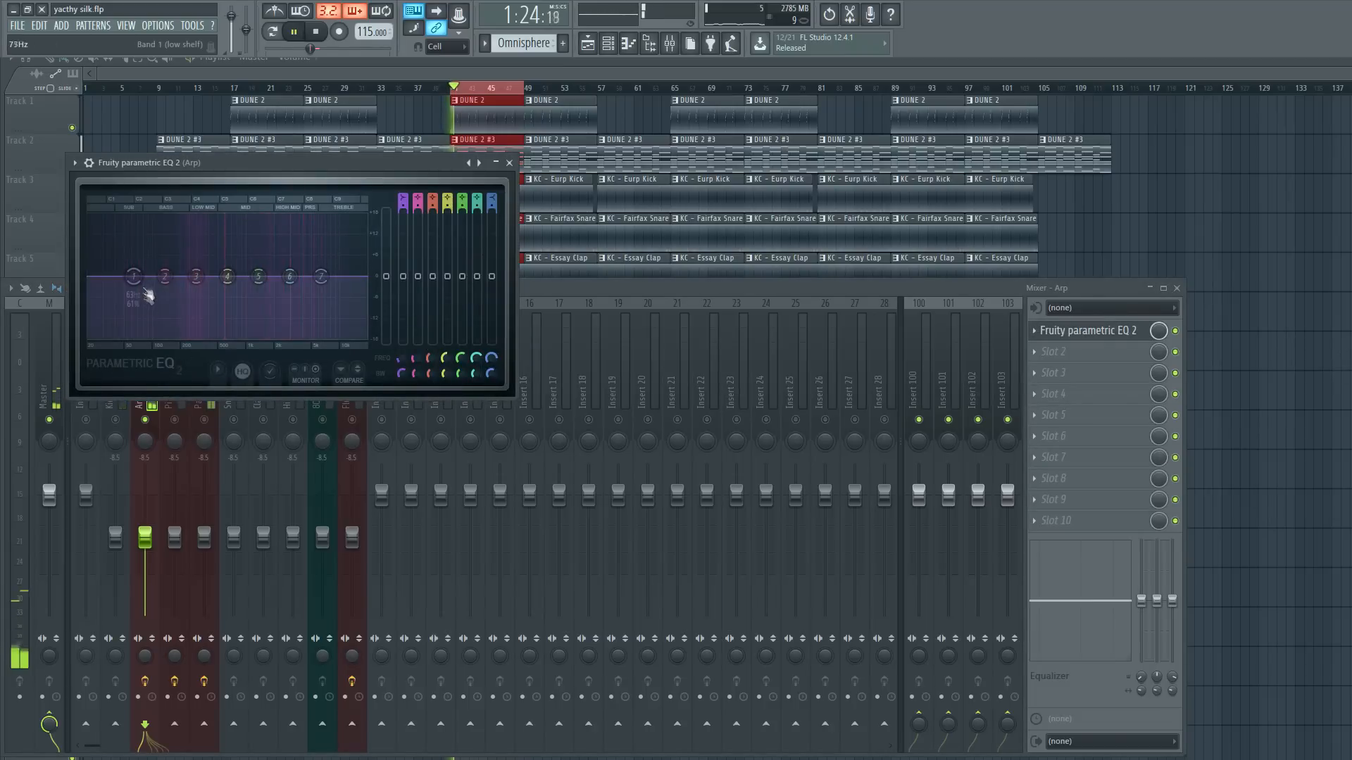
Move the Arp's equalizer window to mid-screen and pull band 1 fully down into a steep low cut at about 168 Hz.
drag(141, 286, 138, 300)
drag(384, 163, 624, 306)
key(space)
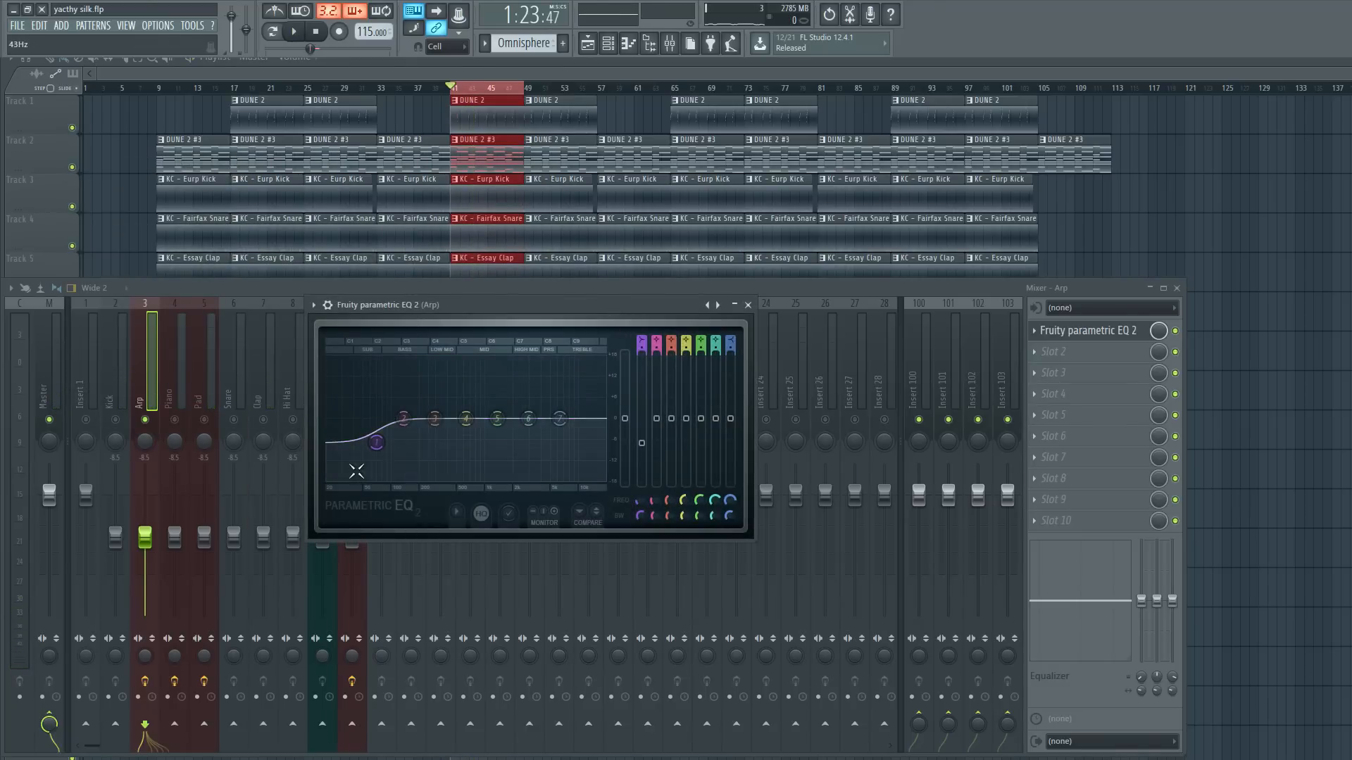
key(space)
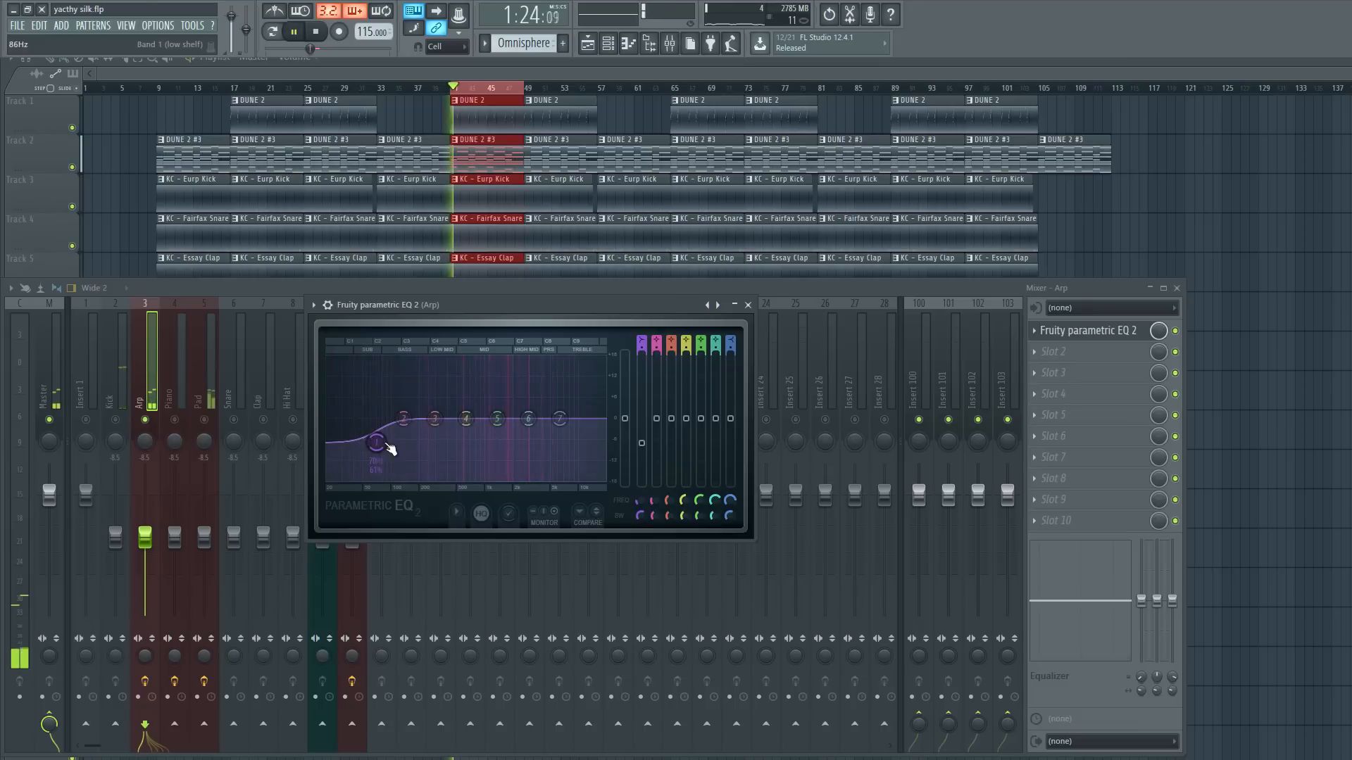
drag(376, 442, 411, 479)
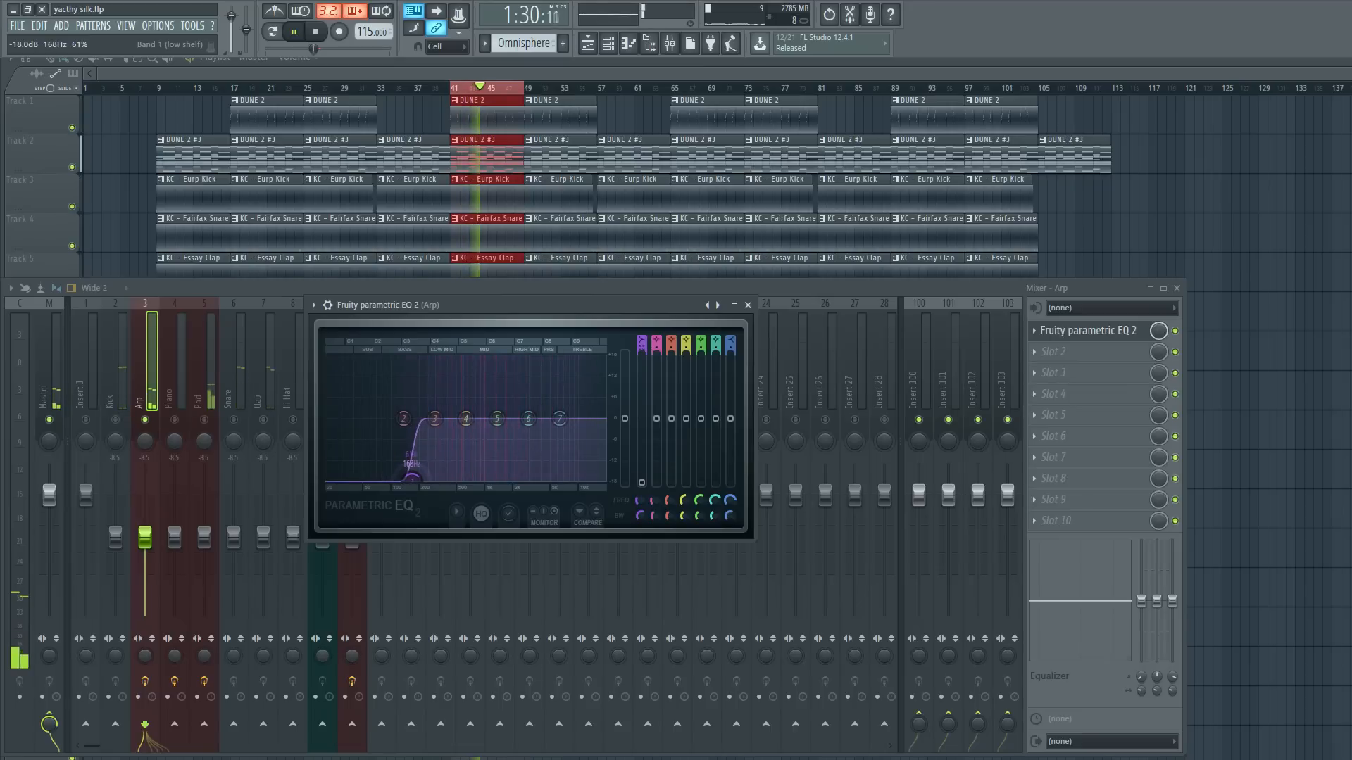
Raise the Arp's low cut to about 215 Hz, repeatedly restarting the loop to audition it.
mouse_move(419, 480)
mouse_down()
mouse_move(439, 479)
mouse_move(423, 479)
mouse_up()
key(space)
key(space)
key(space)
key(space)
key(space)
key(space)
key(space)
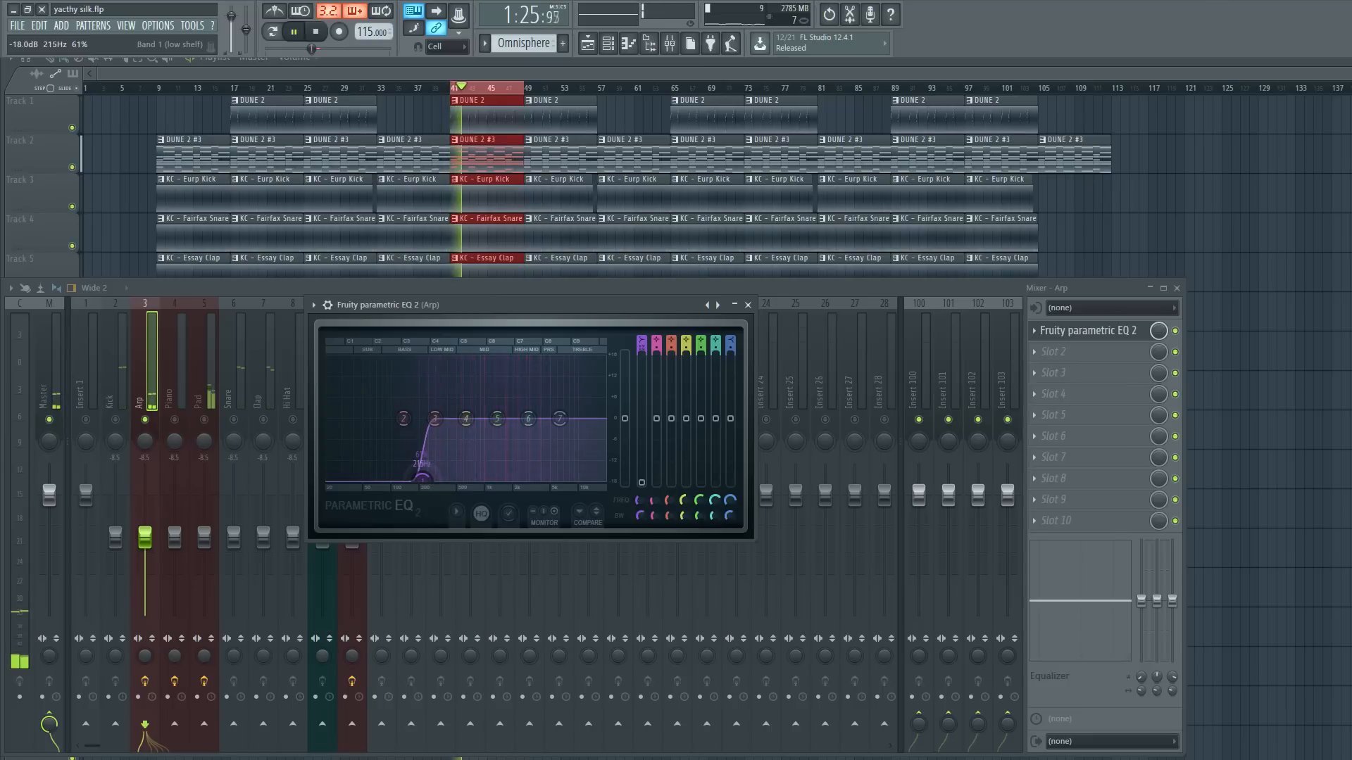
Pull the Arp's band 7 fully down into a high cut in the treble range, close the equalizer and stop playback.
drag(560, 418, 602, 481)
click(747, 304)
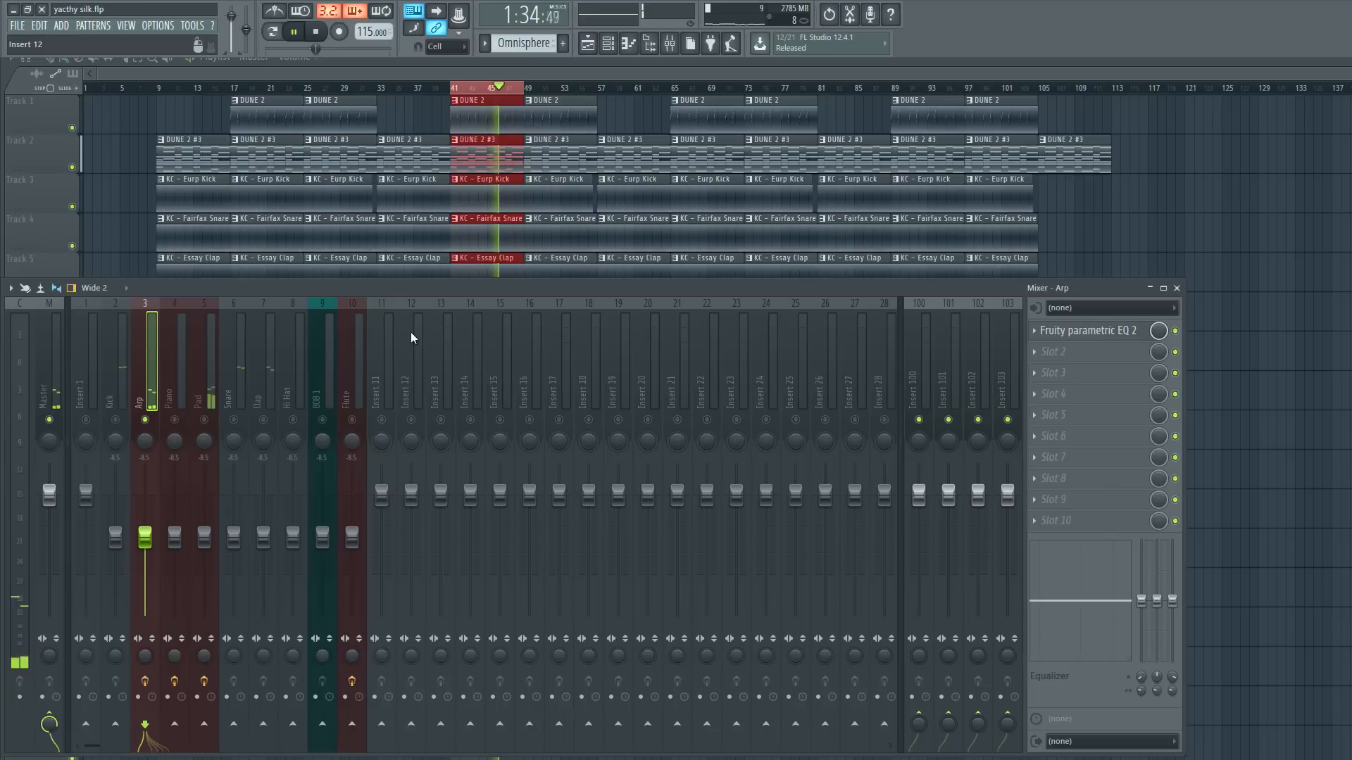
key(space)
Unsolo the Arp track, solo the 808 1 track and briefly audition the loop.
right_click(149, 421)
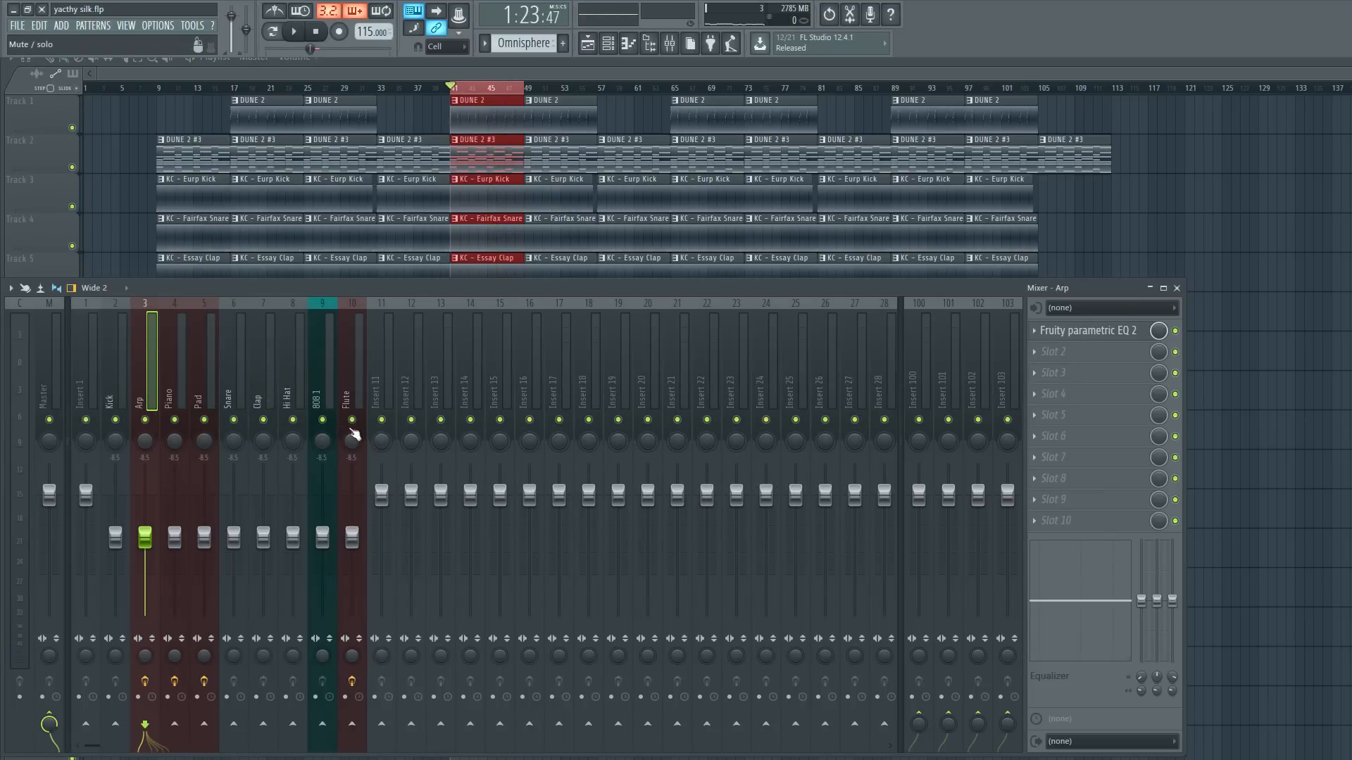
right_click(324, 423)
key(space)
key(space)
Set the playlist loop region to bars 49 to 57, start playback and return to the mixer.
key(F9)
drag(528, 90, 531, 89)
key(space)
click(669, 43)
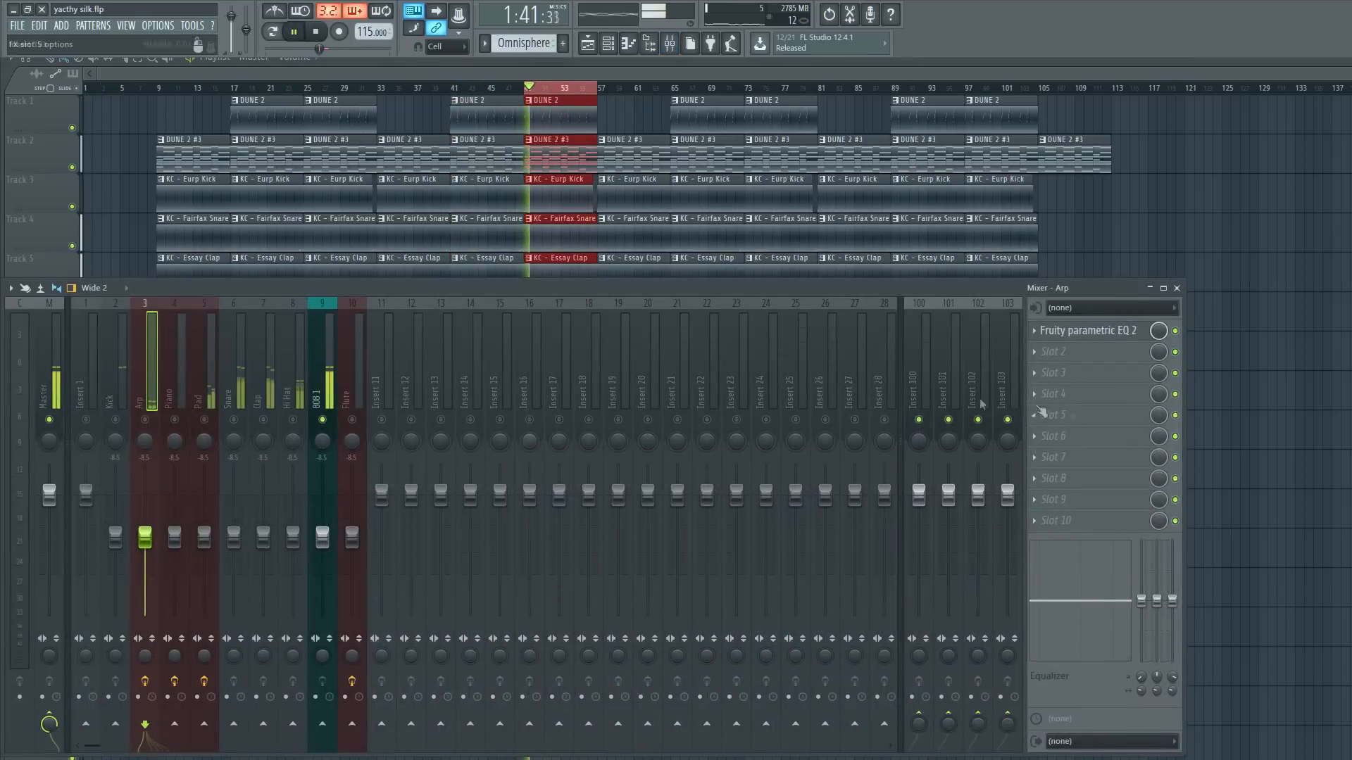
Select the 808 1 track, add Fruity parametric EQ 2 to its first slot, stop playback and greatly enlarge the equalizer window.
click(322, 384)
click(1043, 331)
mouse_move(1056, 349)
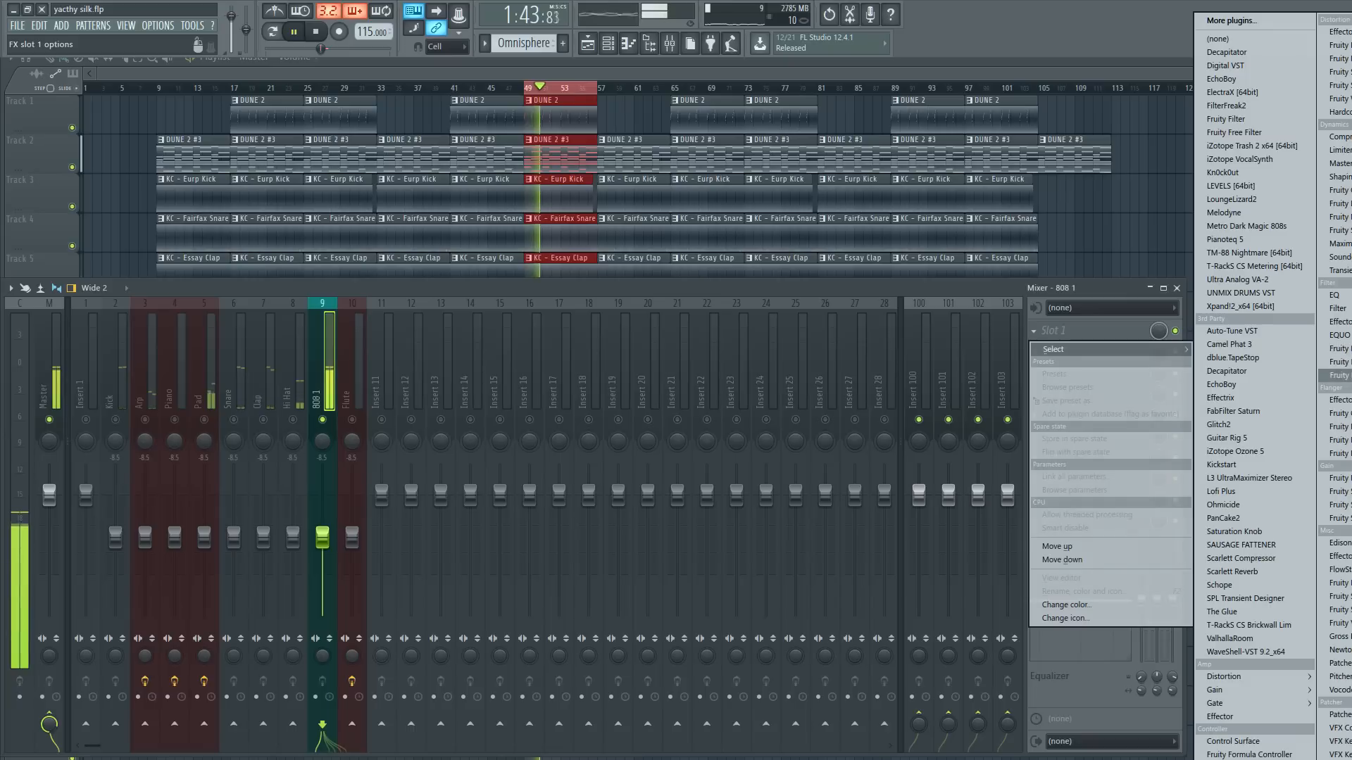
click(1338, 375)
key(space)
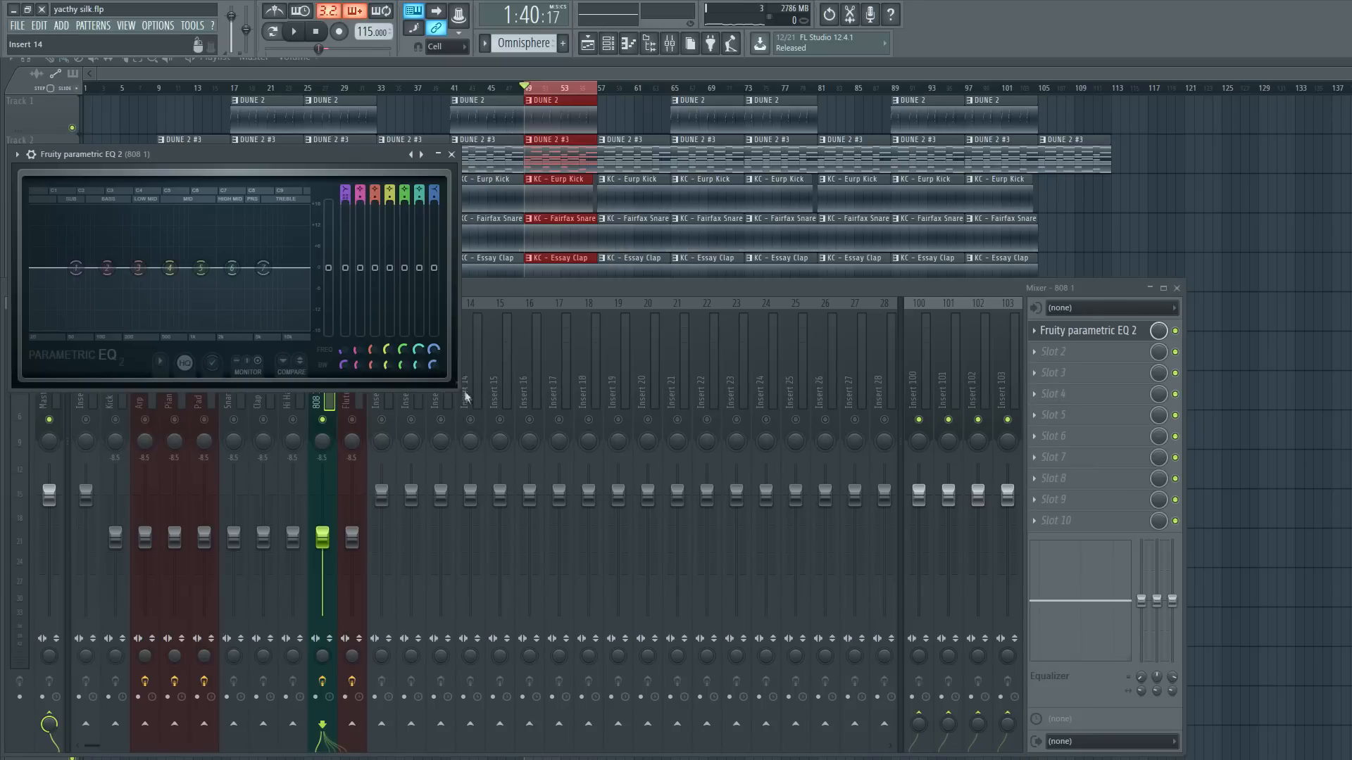
drag(454, 389, 1303, 759)
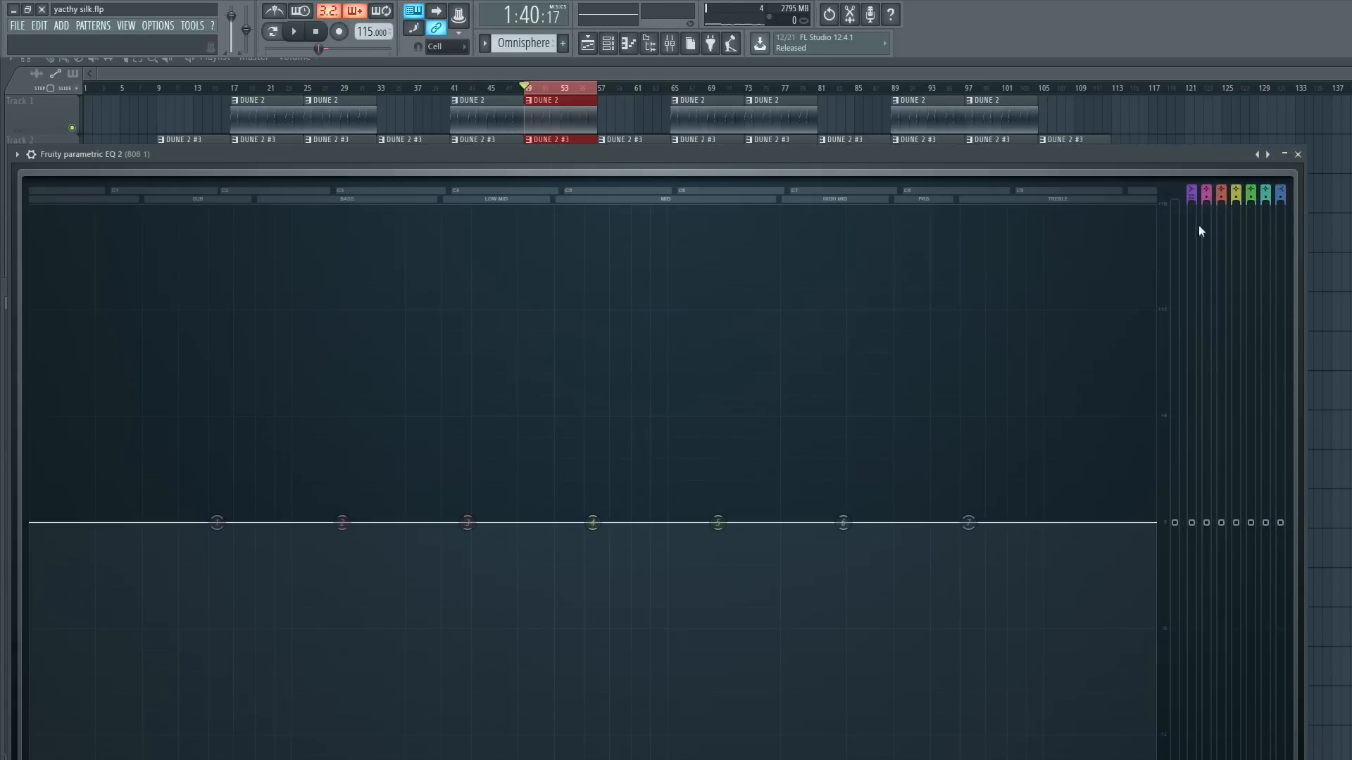
Pull the 808's band 1 down into a steep sub low cut, audition it at 24 Hz, and settle the cutoff slightly lower.
drag(32, 608, 38, 733)
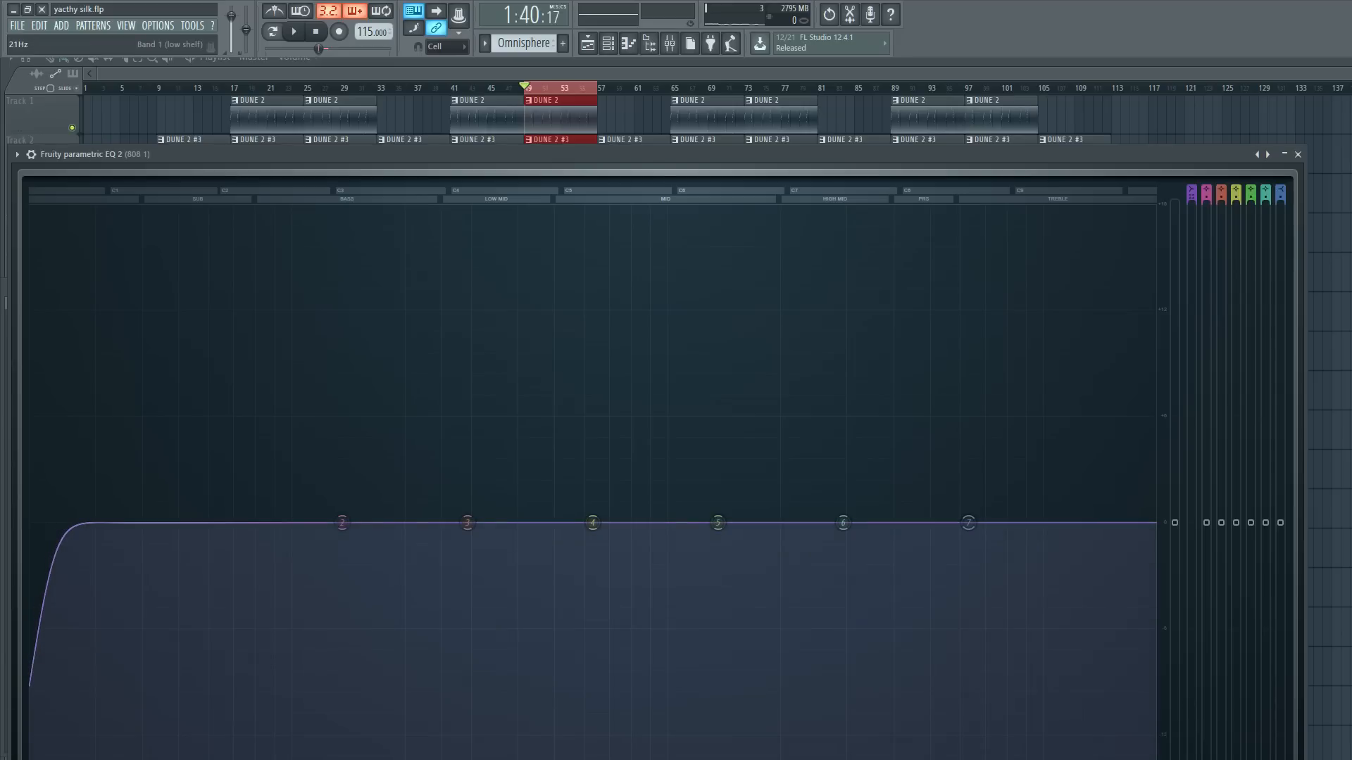
key(space)
mouse_move(37, 759)
mouse_down()
mouse_move(68, 759)
mouse_move(56, 759)
mouse_up()
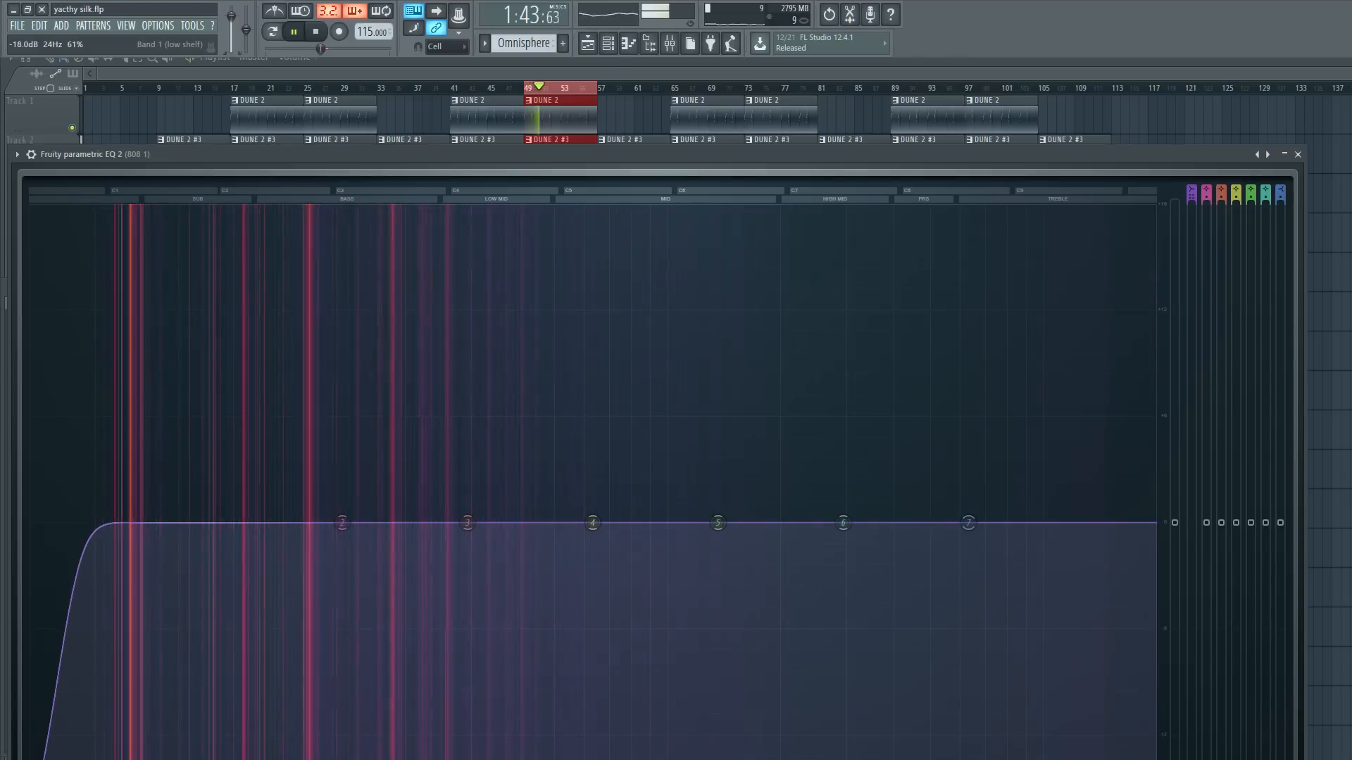
drag(56, 759, 47, 759)
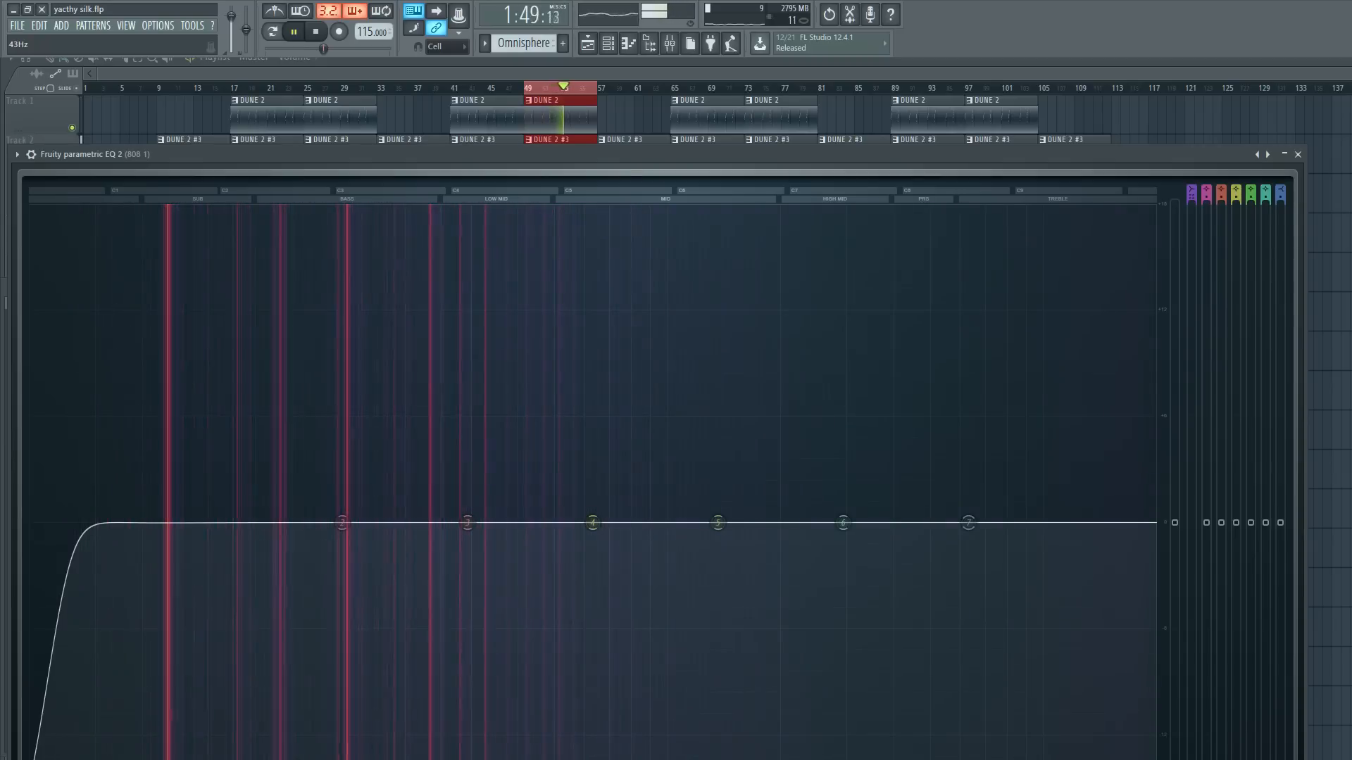
key(space)
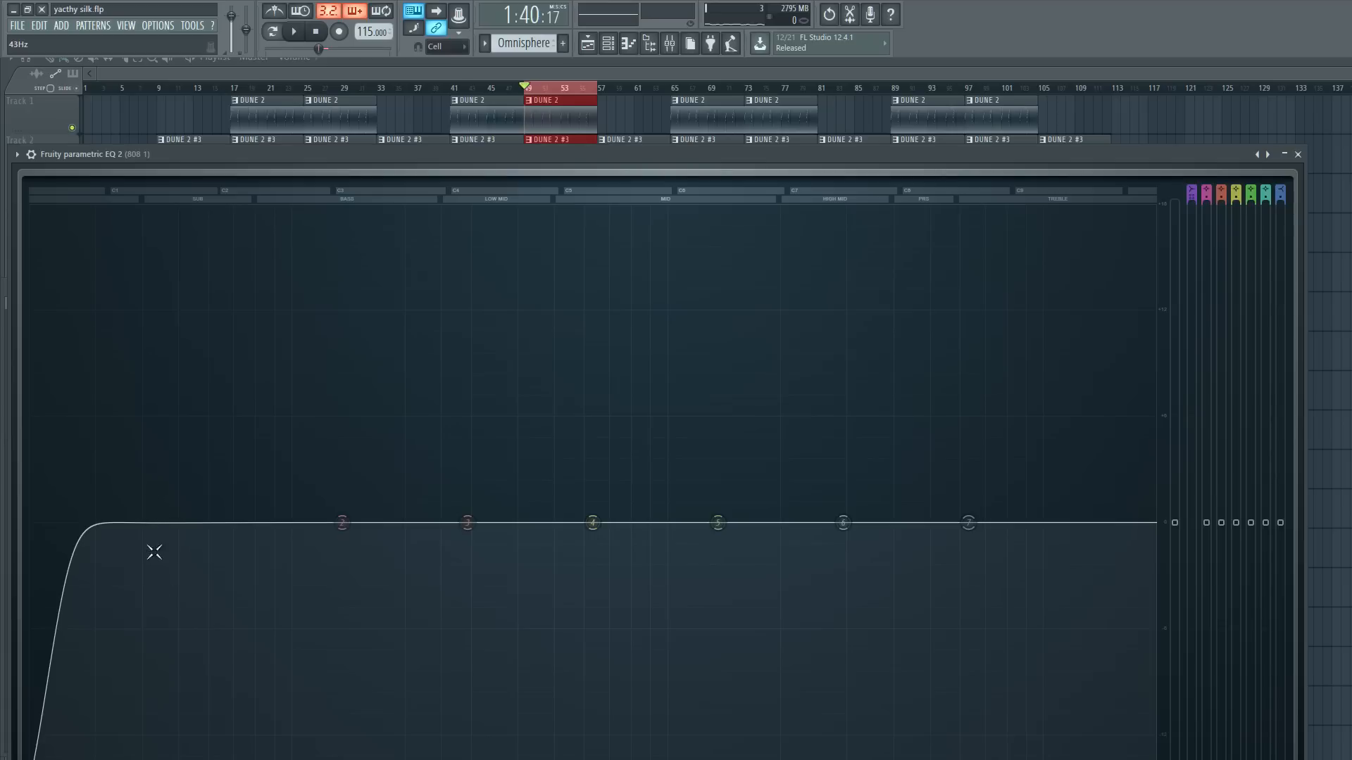
Fine-tune the 808's band 1 sub cut by ear, comparing slightly lower and higher cutoffs during playback of the loop.
key(space)
key(space)
mouse_move(46, 759)
mouse_down()
mouse_move(185, 759)
mouse_move(30, 759)
mouse_up()
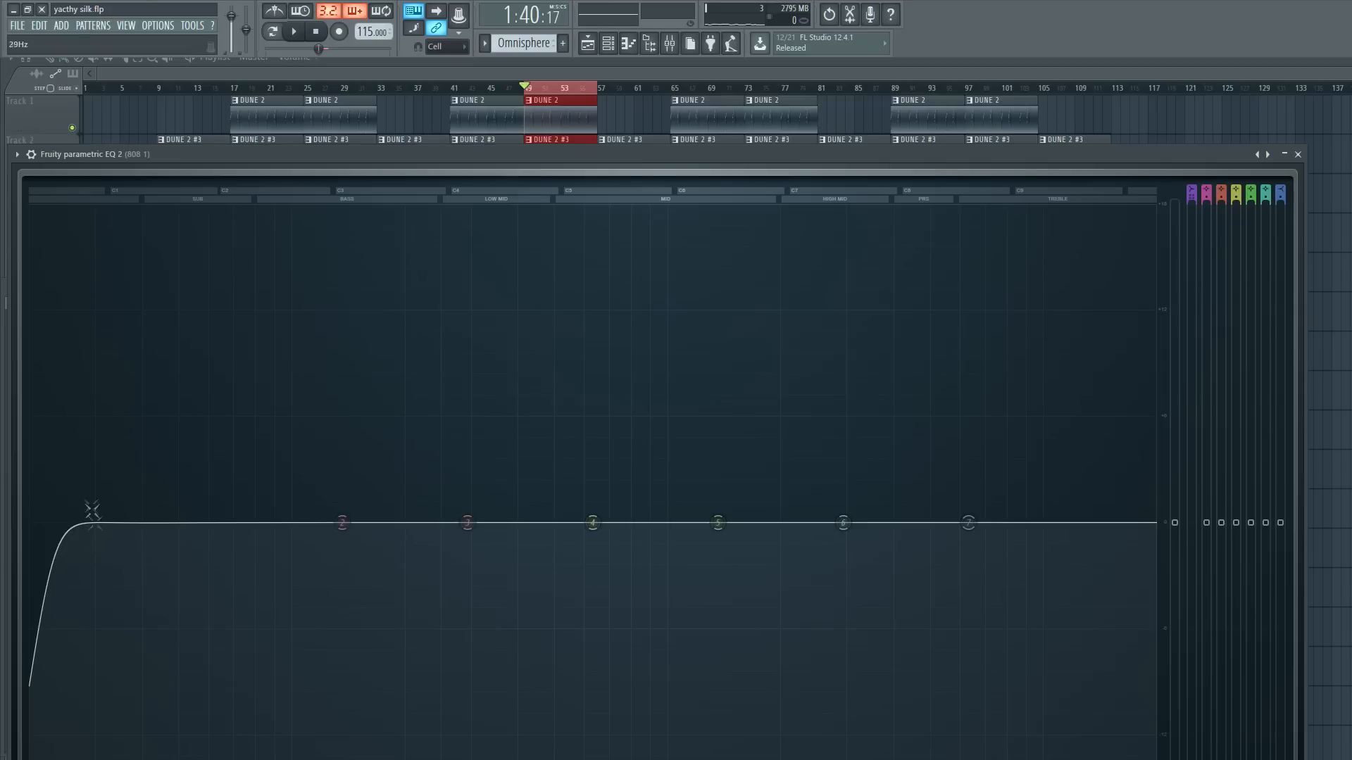
key(space)
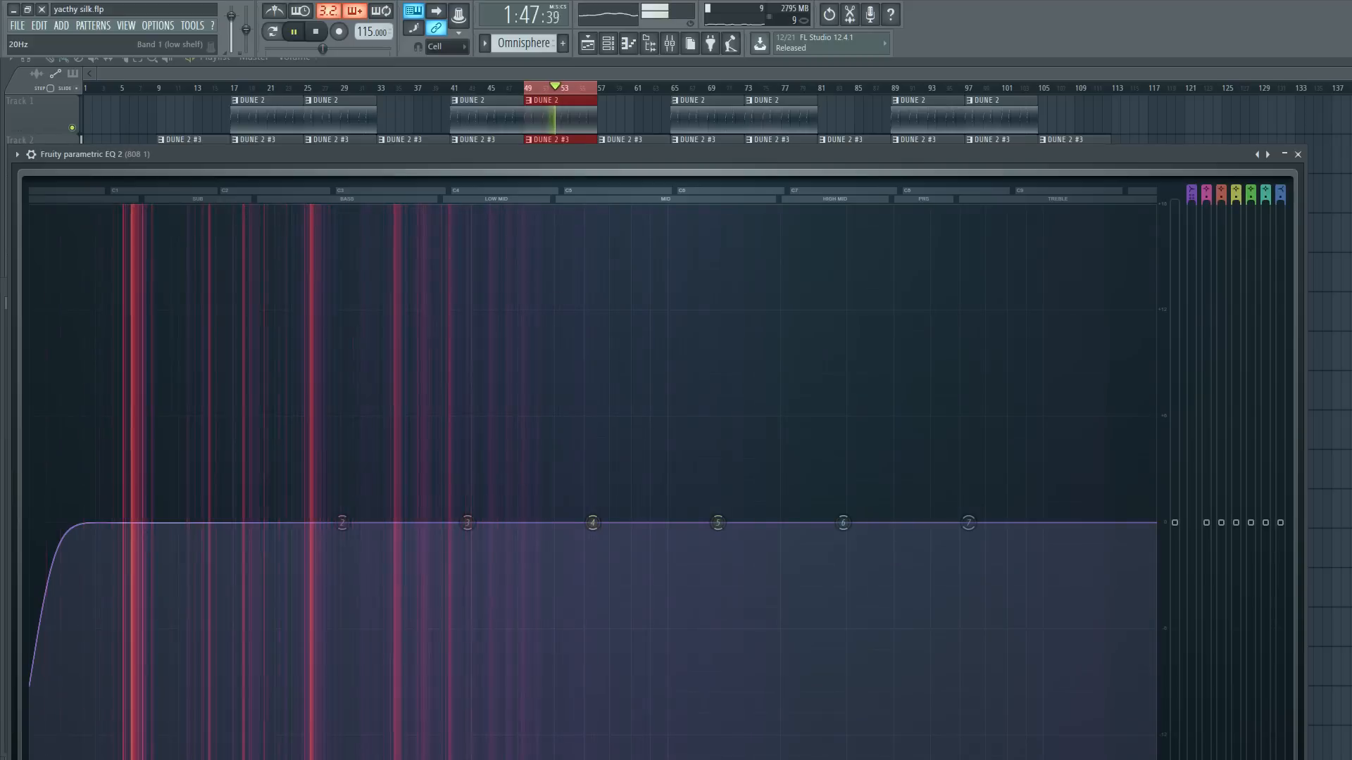
key(space)
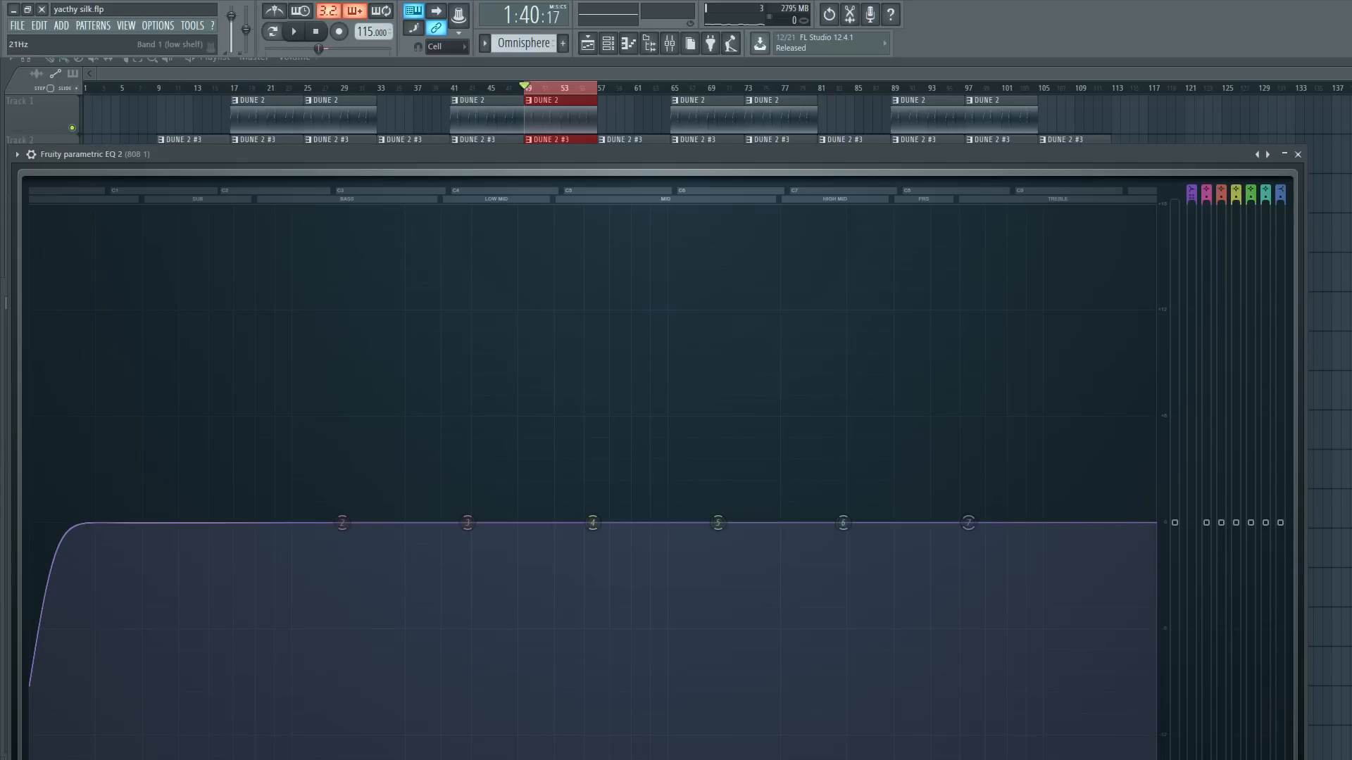
key(space)
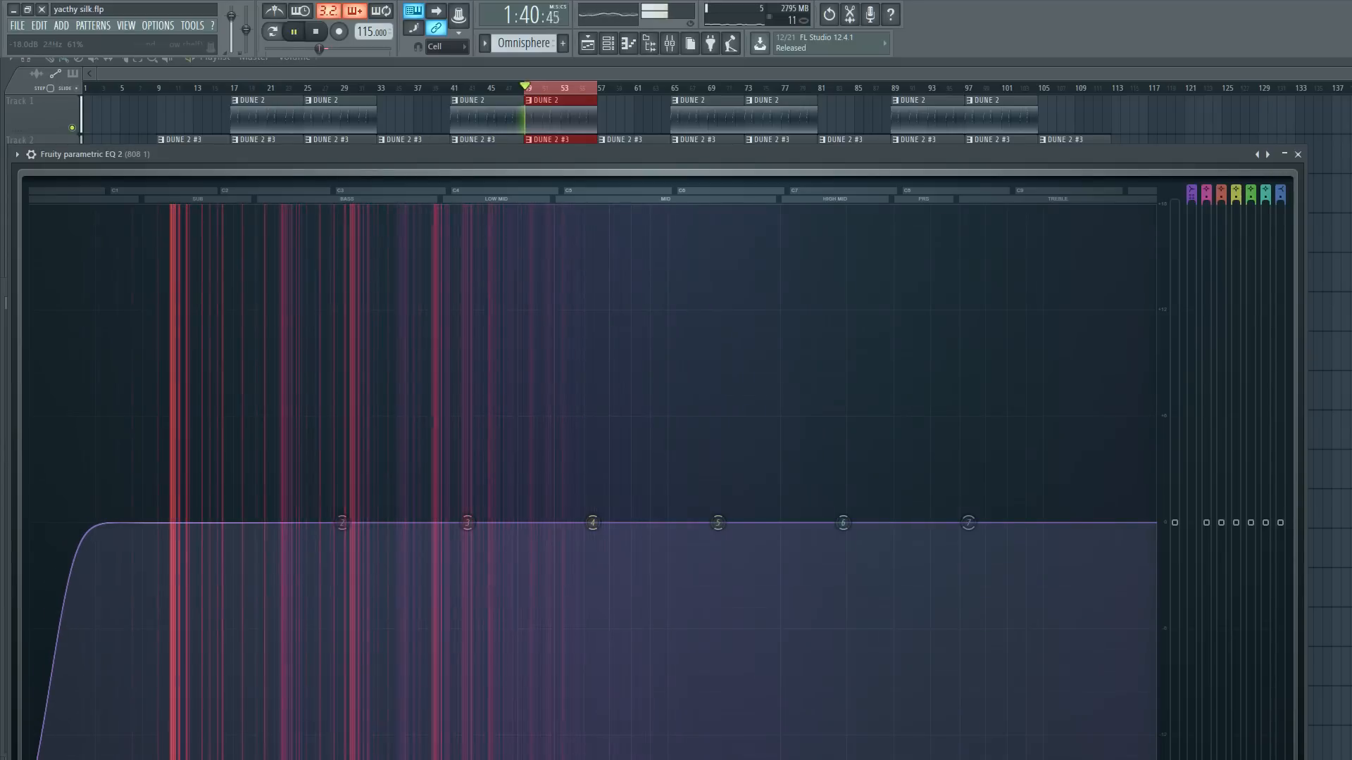
drag(71, 759, 44, 759)
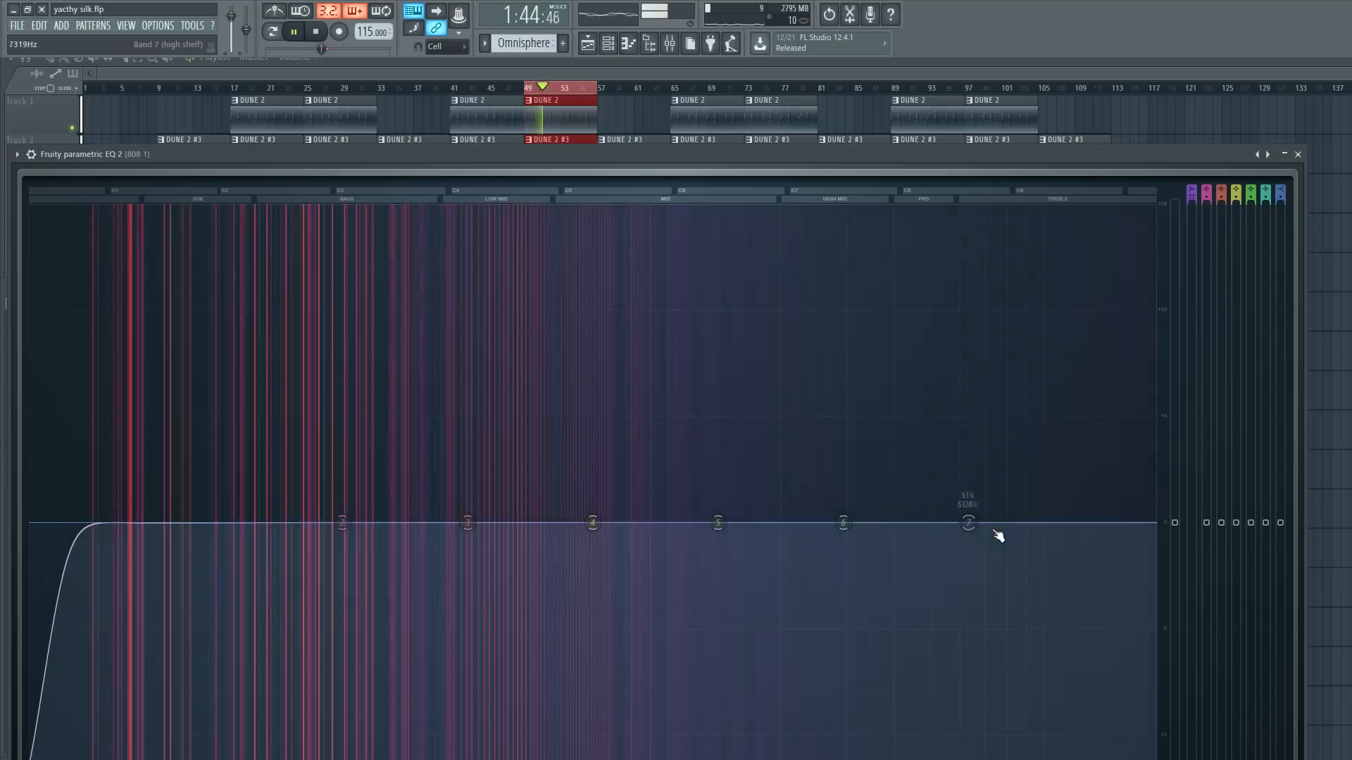
key(space)
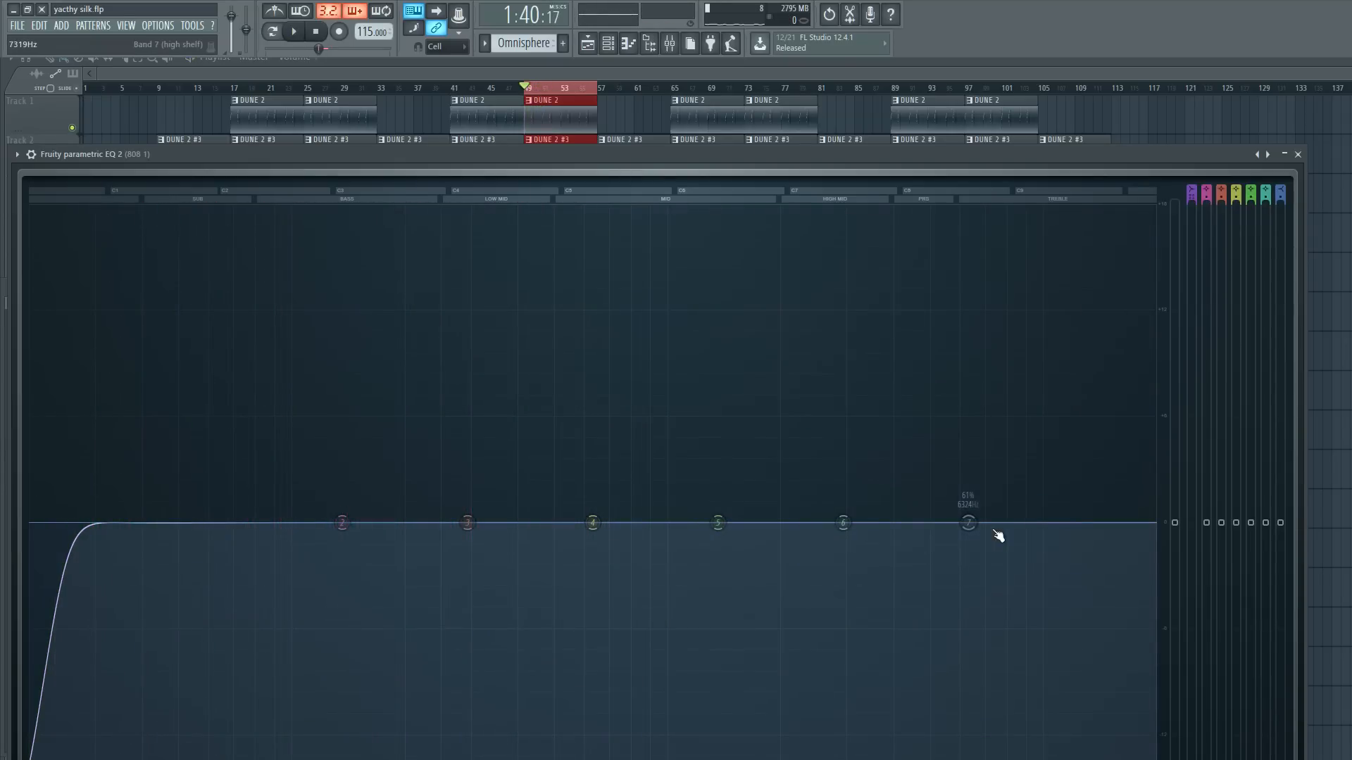
Pull the 808's band 7 down into a high cut, audition it at 2345 Hz, settle slightly lower and close the equalizer.
drag(998, 537, 810, 759)
key(space)
key(space)
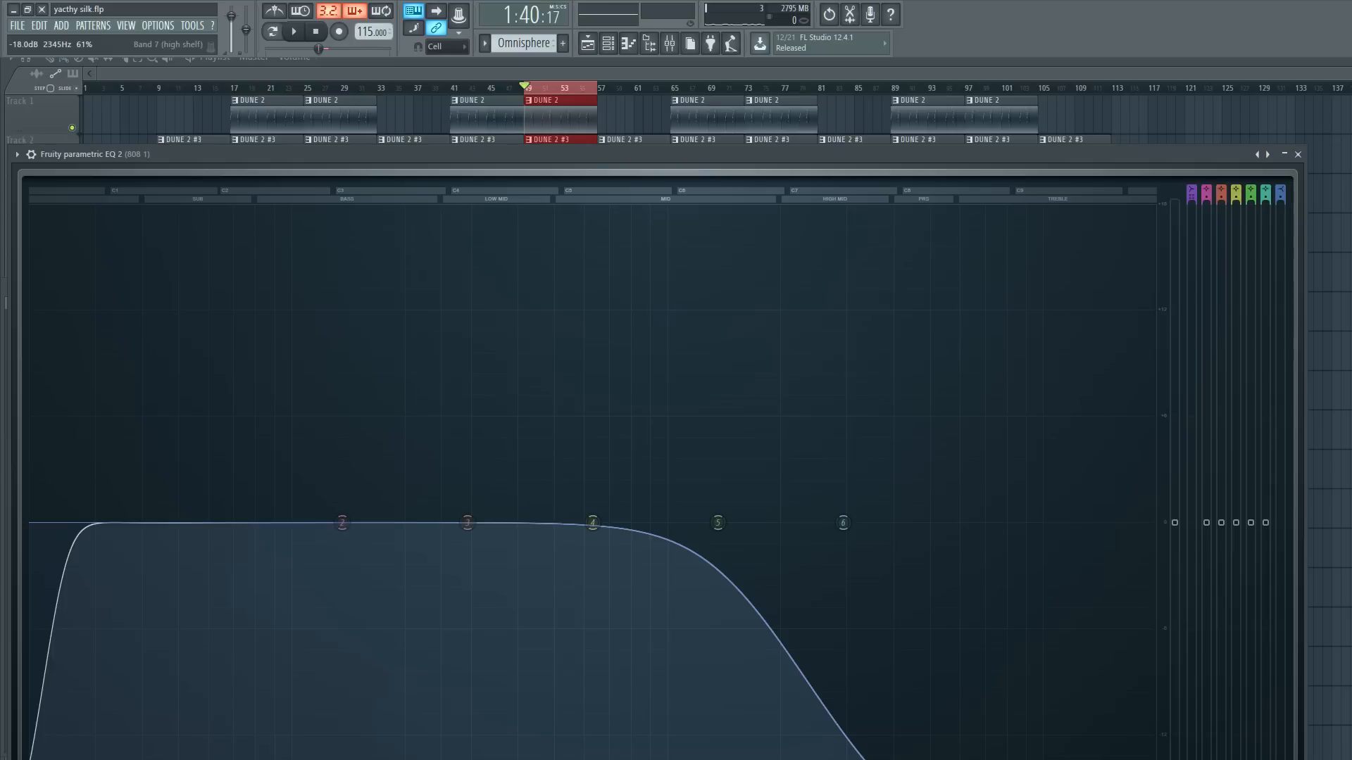
key(space)
drag(864, 759, 820, 759)
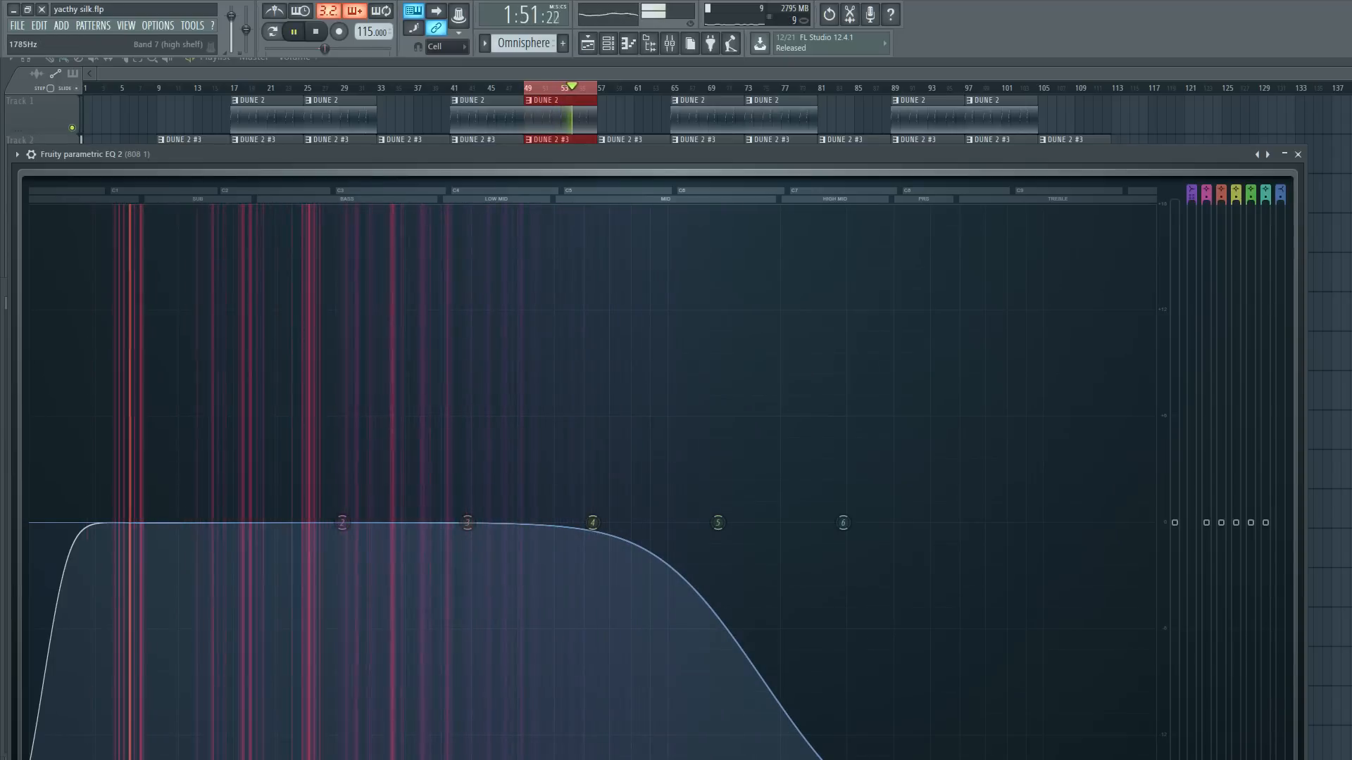
key(space)
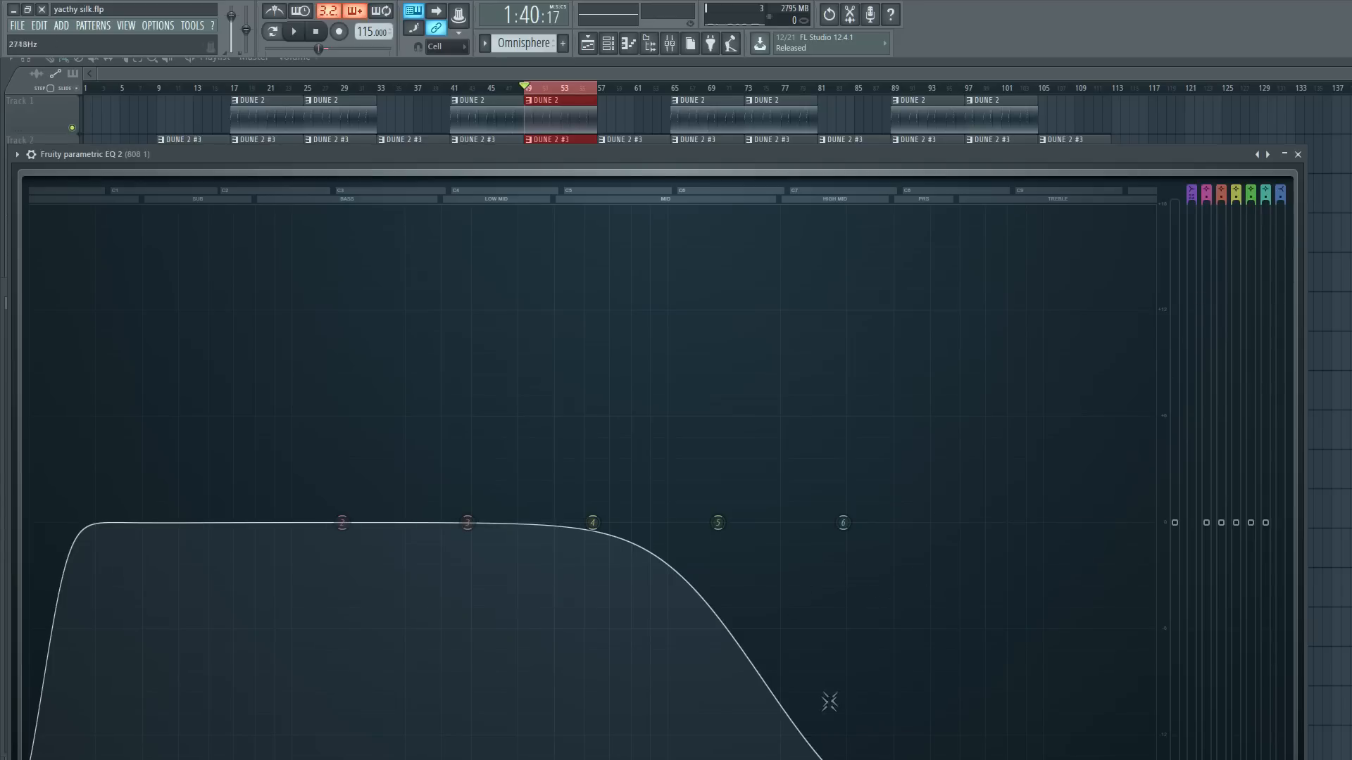
key(Escape)
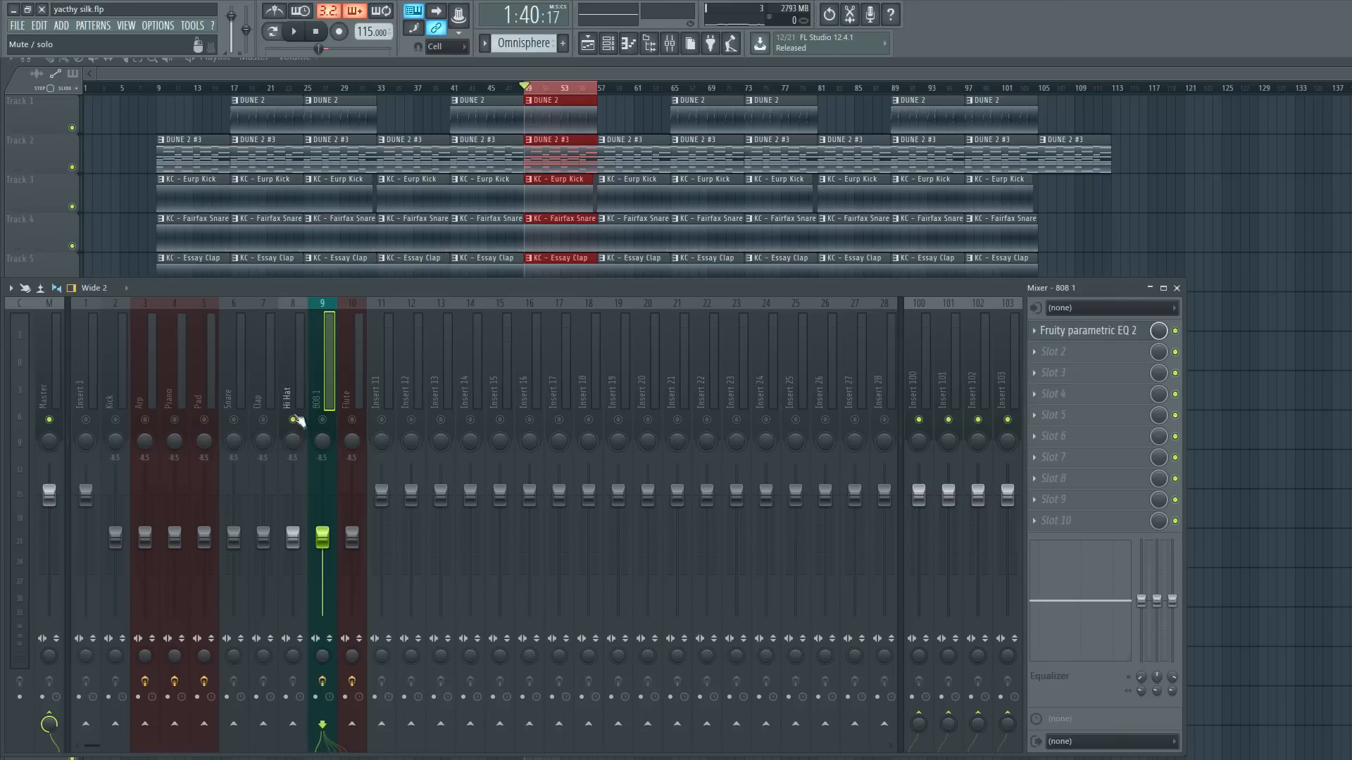
Select the Hi Hat track, add Fruity parametric EQ 2 to its first slot, enlarge its window and stop playback.
key(space)
click(292, 394)
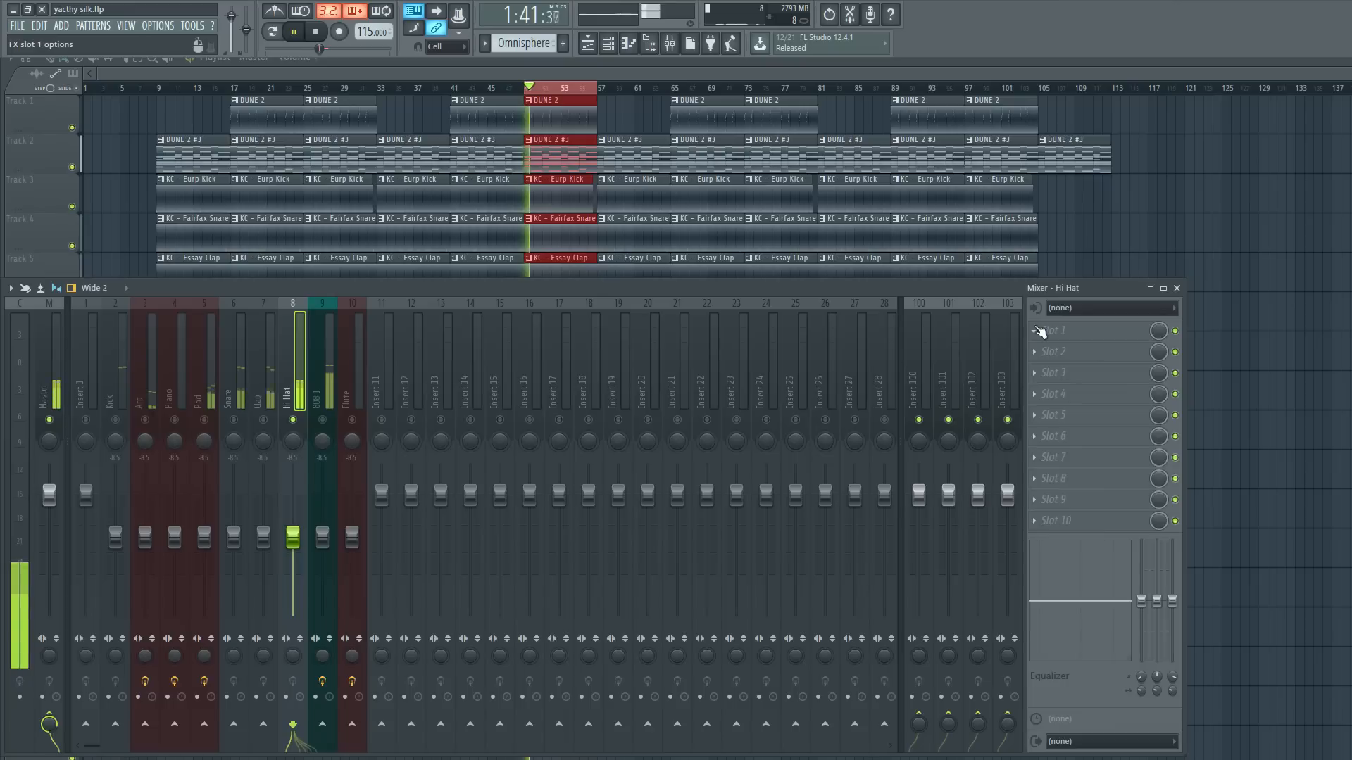
click(1084, 330)
click(1334, 375)
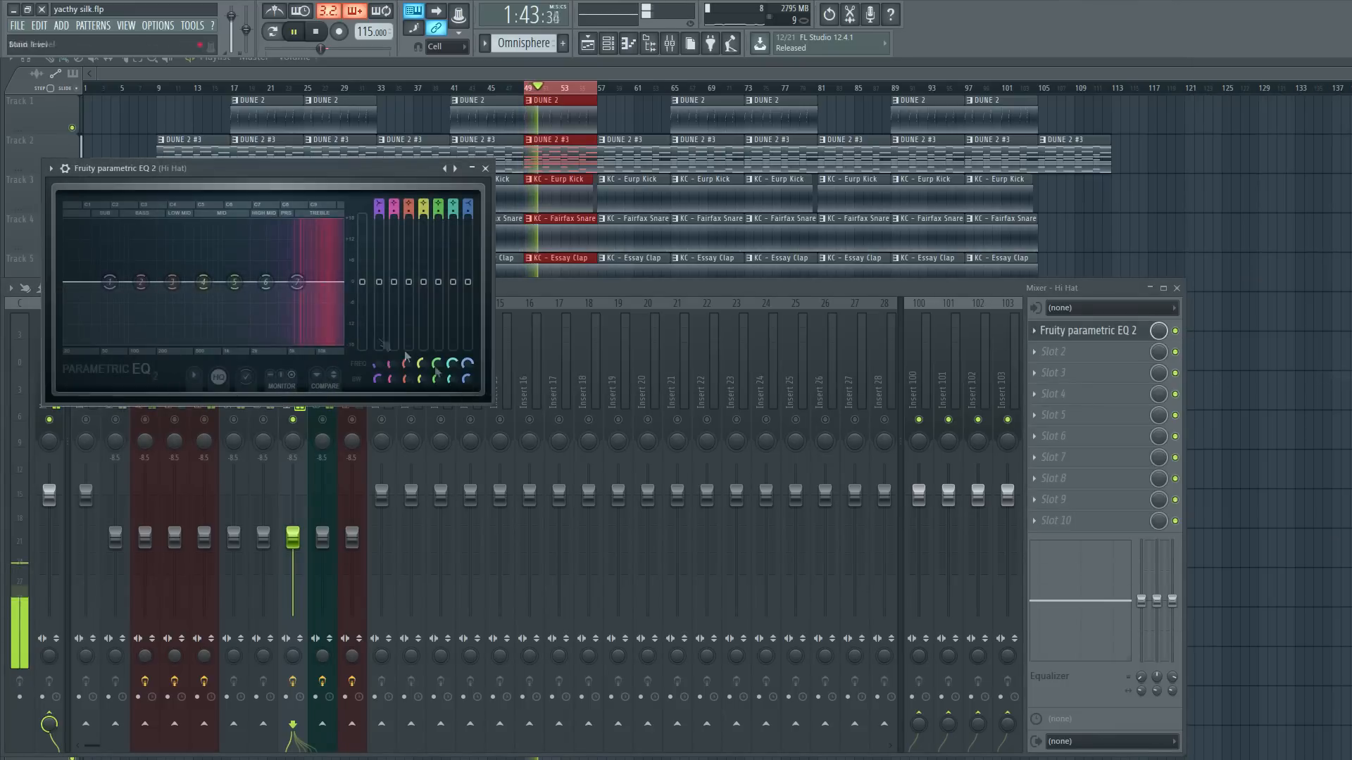
drag(486, 393, 1118, 686)
key(space)
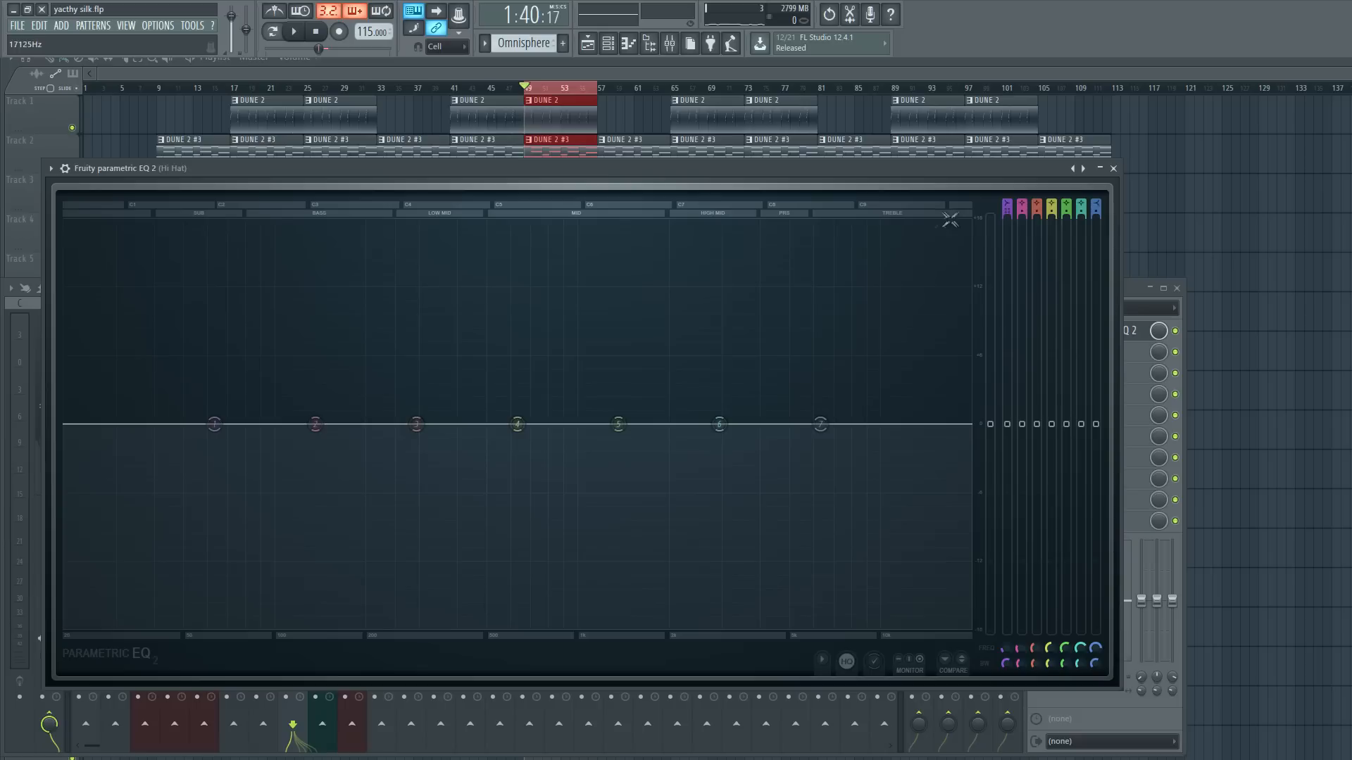
Pull the hi-hat's band 1 down to -18 dB as a low cut at 2472 Hz, audition it and close the equalizer.
drag(215, 424, 697, 625)
key(space)
key(space)
key(space)
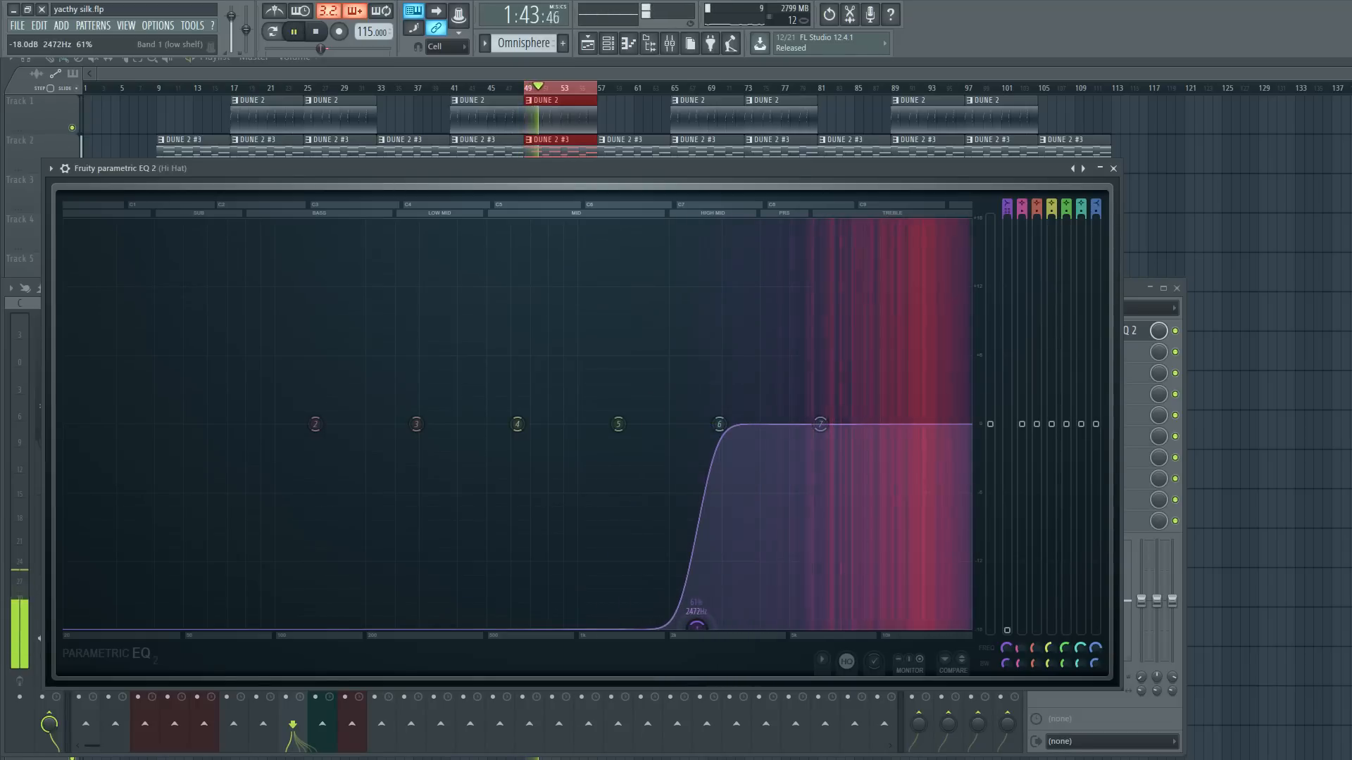
click(1113, 169)
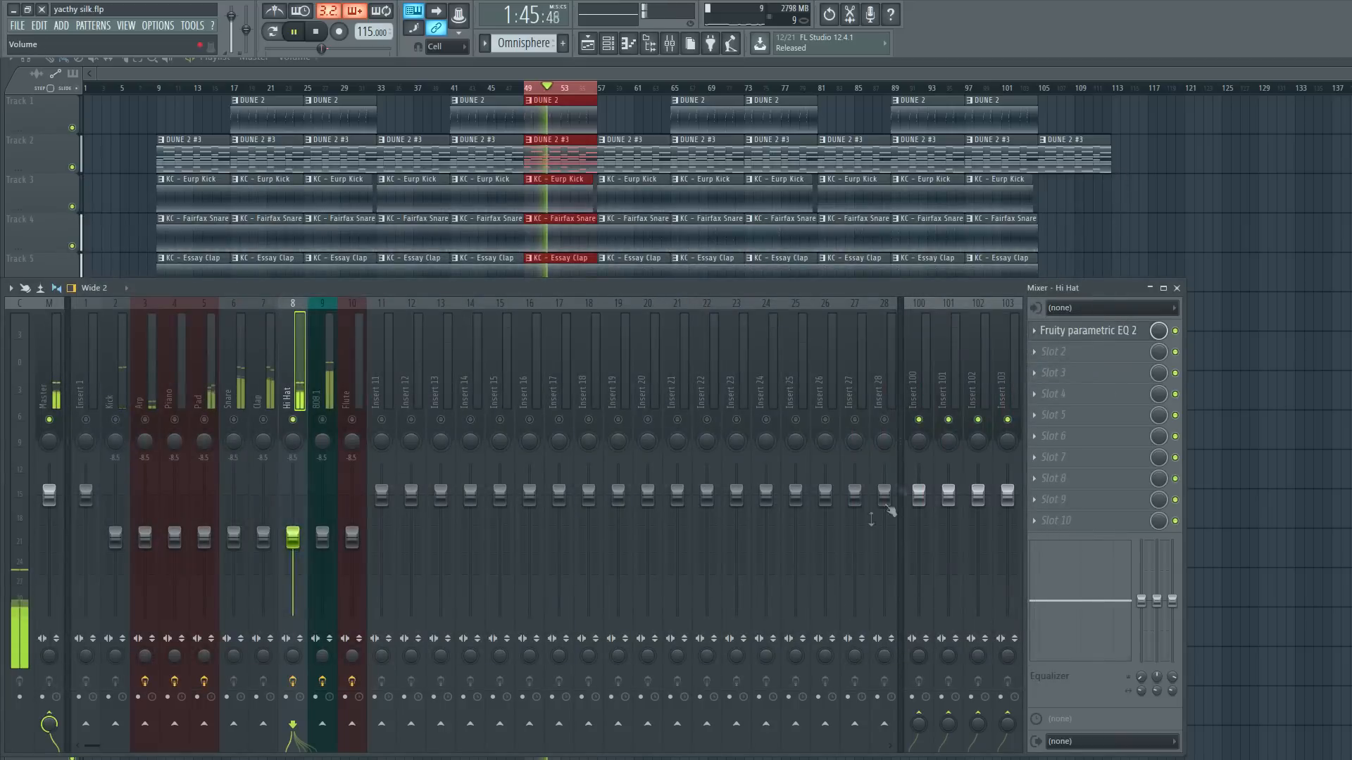
Select the Clap track, add Fruity parametric EQ 2 to its first slot and enlarge the equalizer window.
click(258, 391)
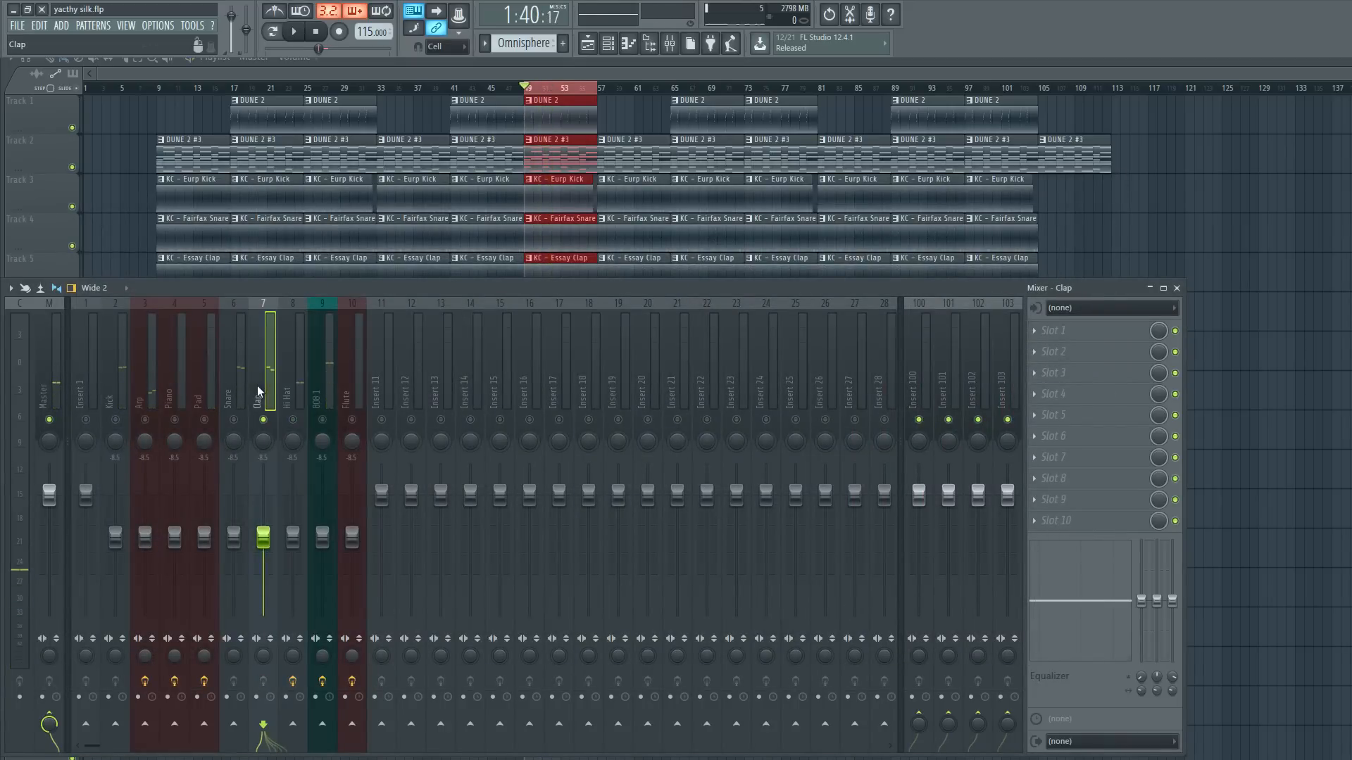
click(1044, 335)
mouse_move(1052, 347)
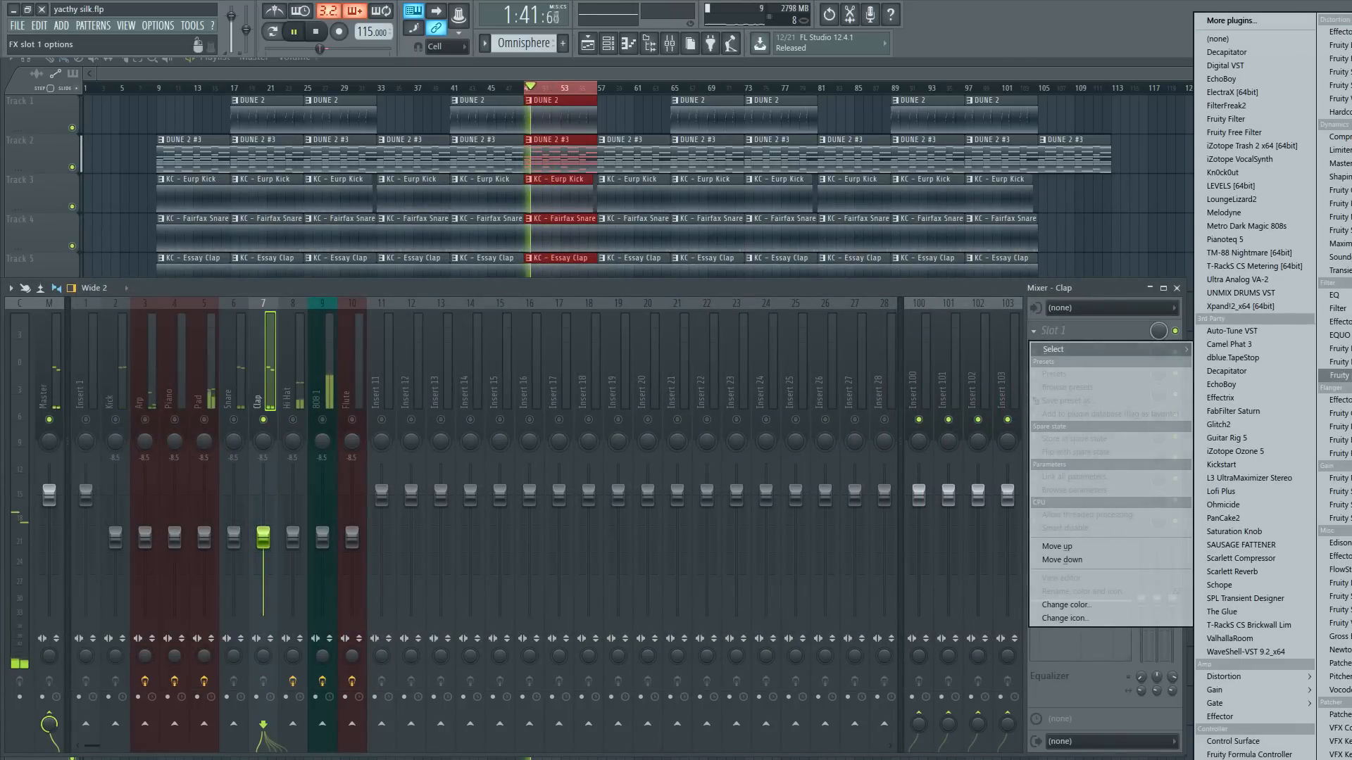
click(1335, 376)
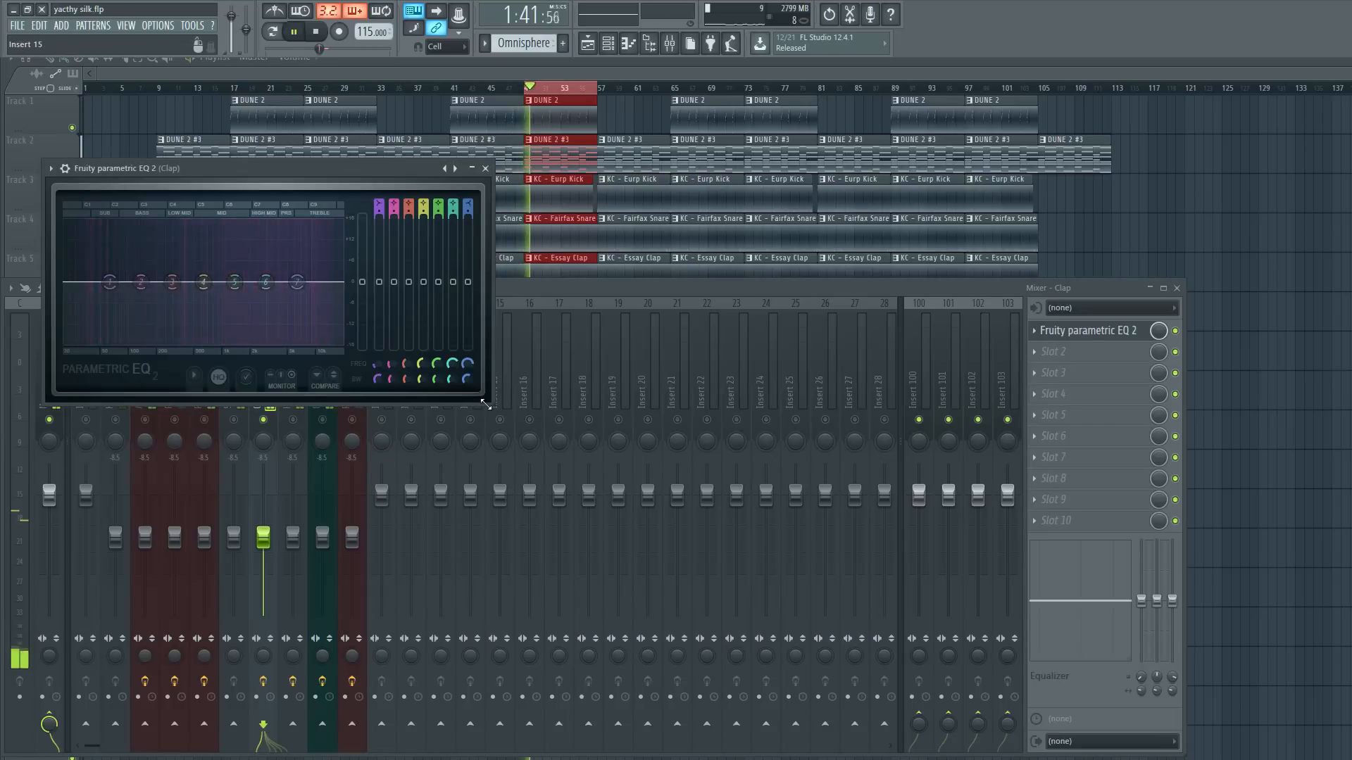
drag(489, 401, 1014, 671)
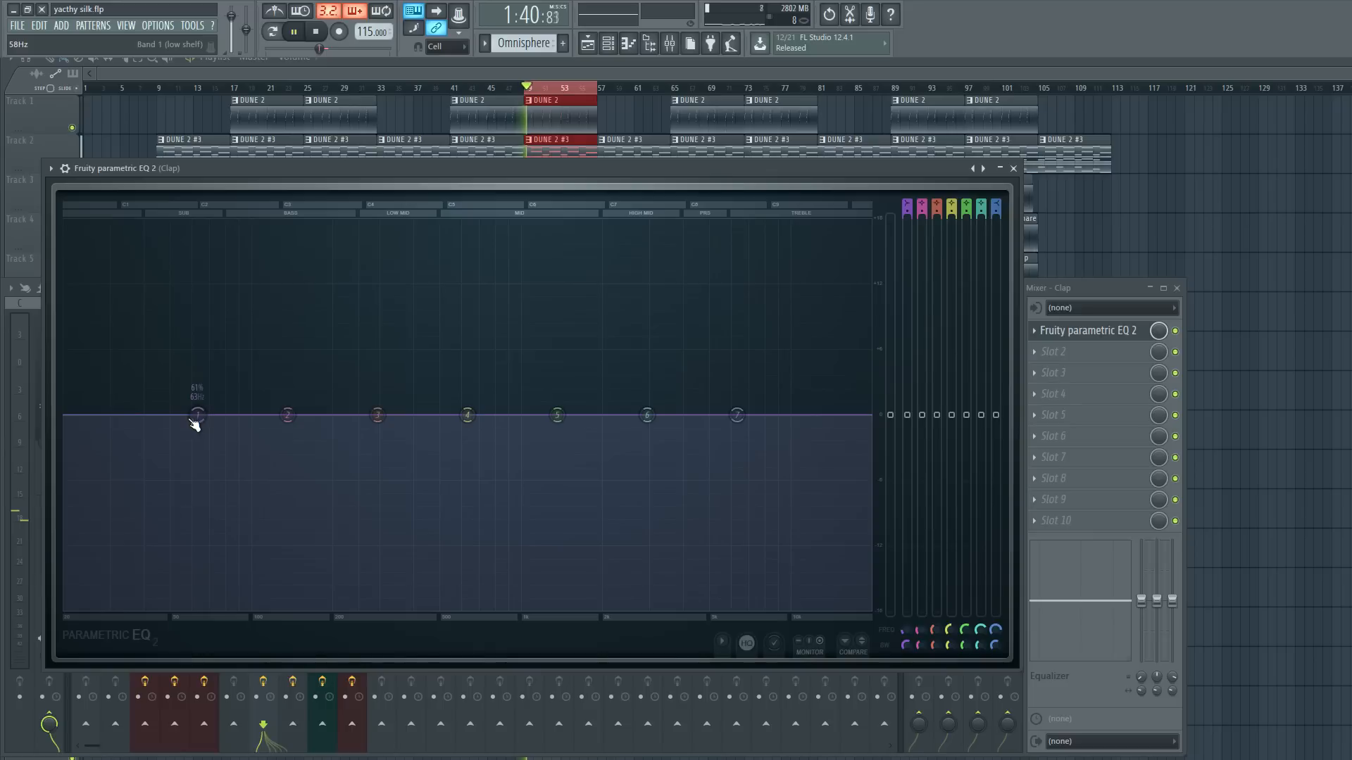
Lower the clap's band 1 to -18 dB at 95 Hz, slightly boost band 3 and shift the band 1 cutoff higher.
key(space)
drag(191, 416, 245, 608)
key(space)
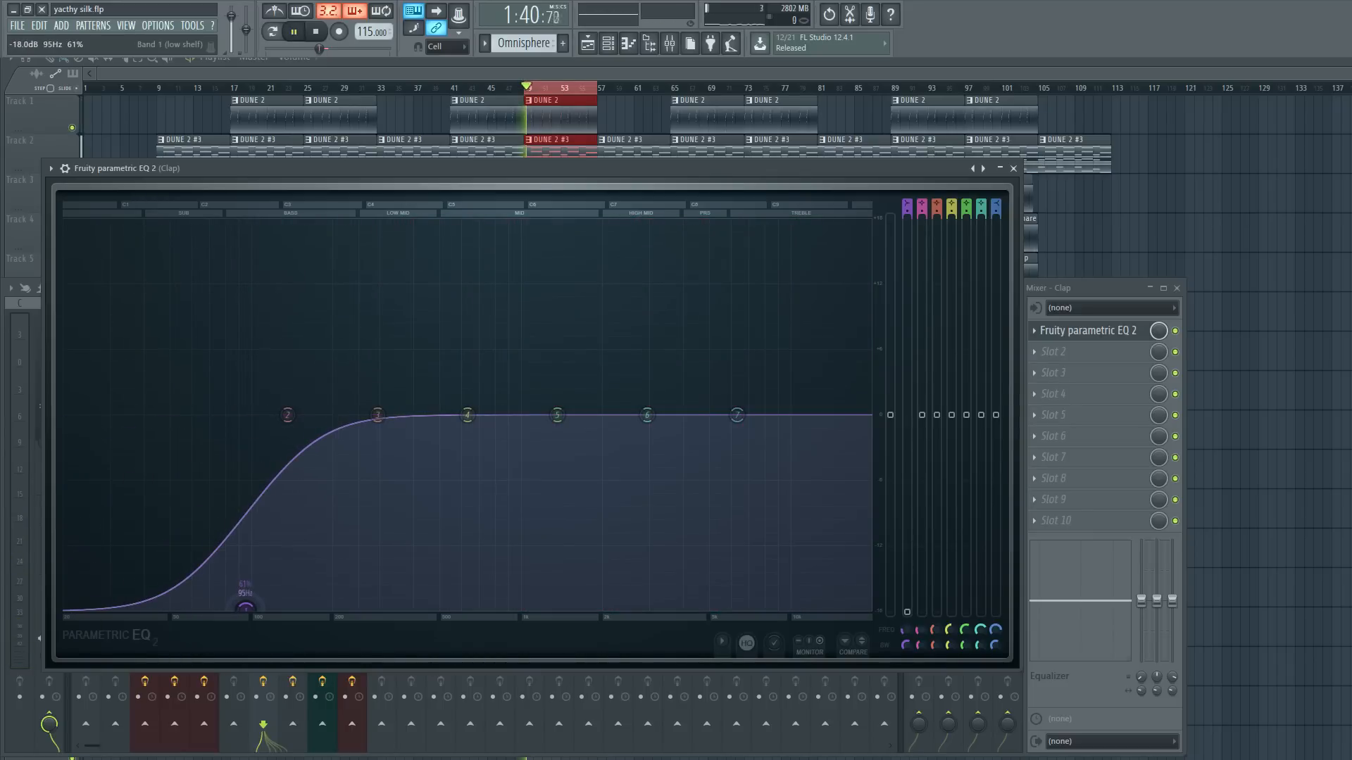
key(space)
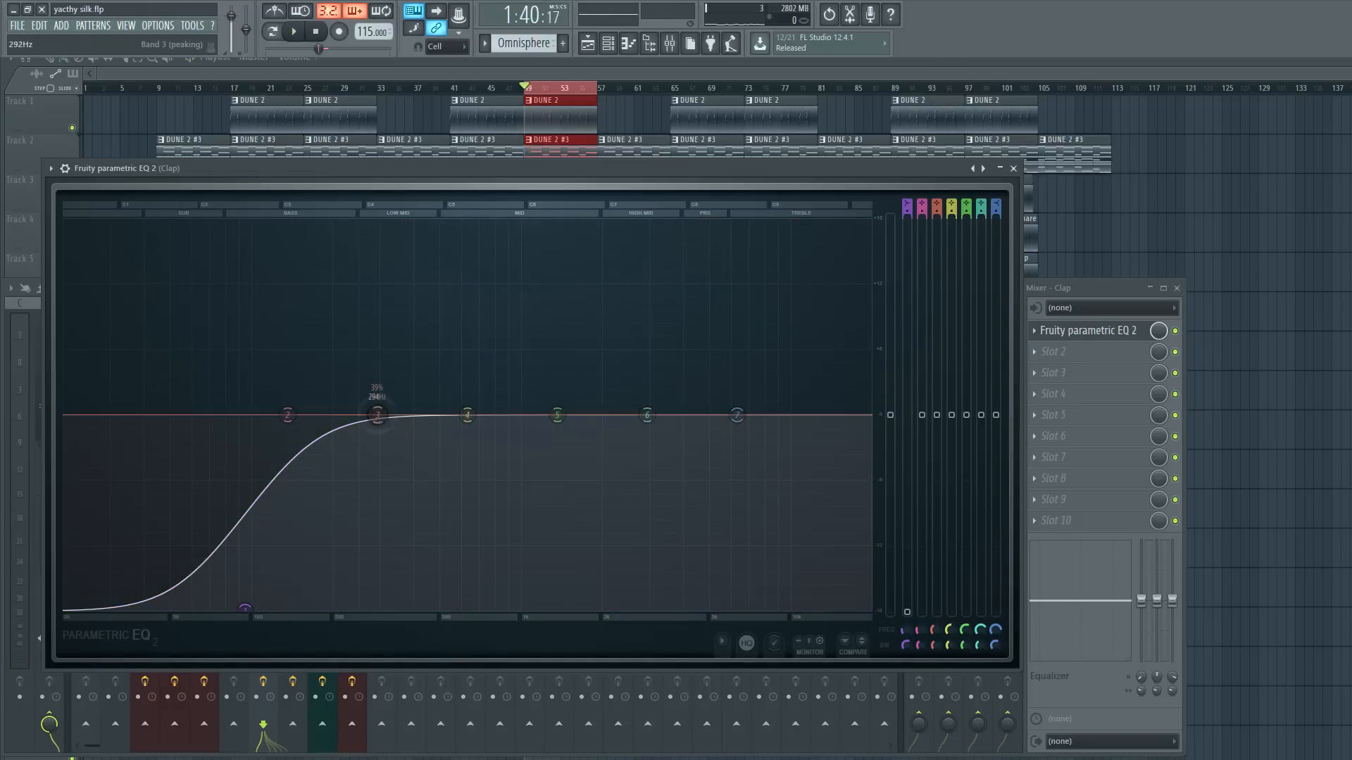
drag(378, 415, 386, 409)
drag(247, 609, 289, 609)
key(space)
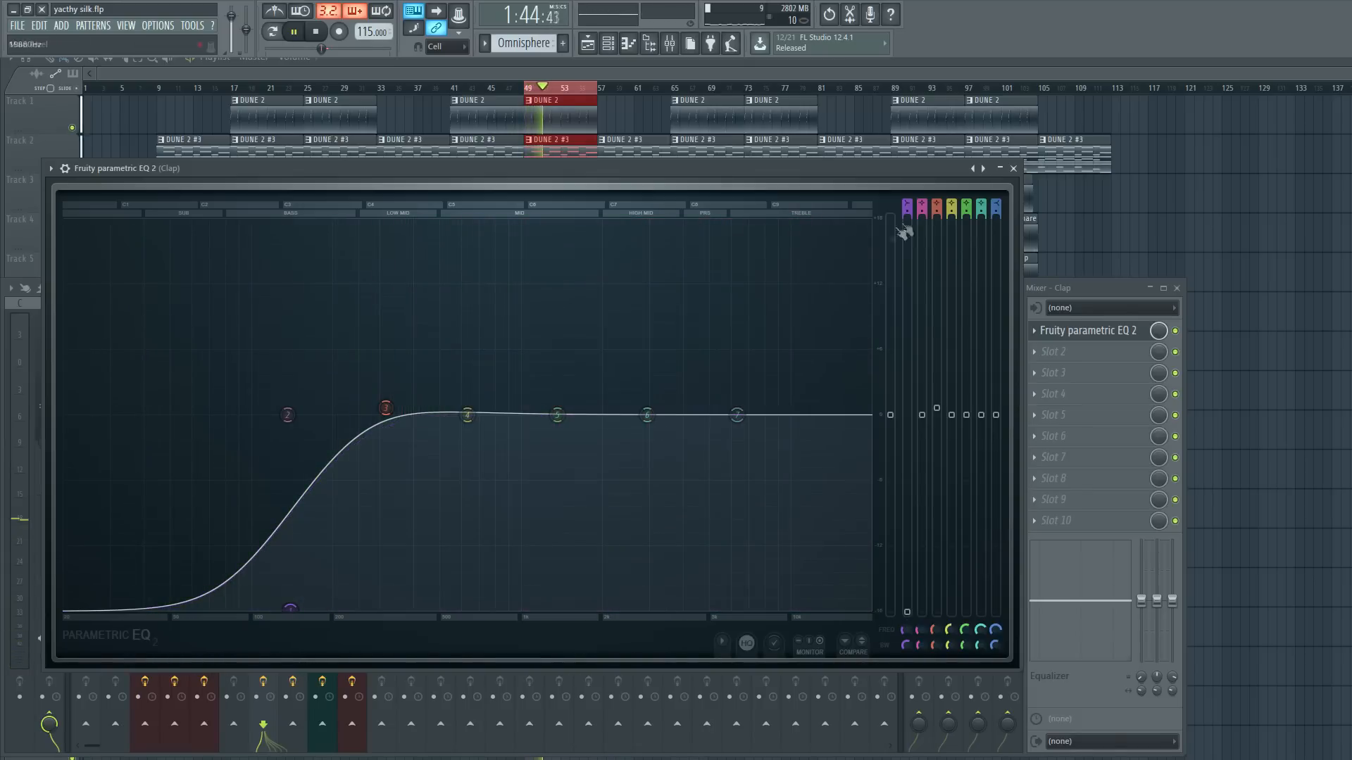
Make the clap's band 1 low cut steeper and move its cutoff further up through the bass range.
drag(909, 212, 909, 184)
drag(291, 609, 328, 610)
key(space)
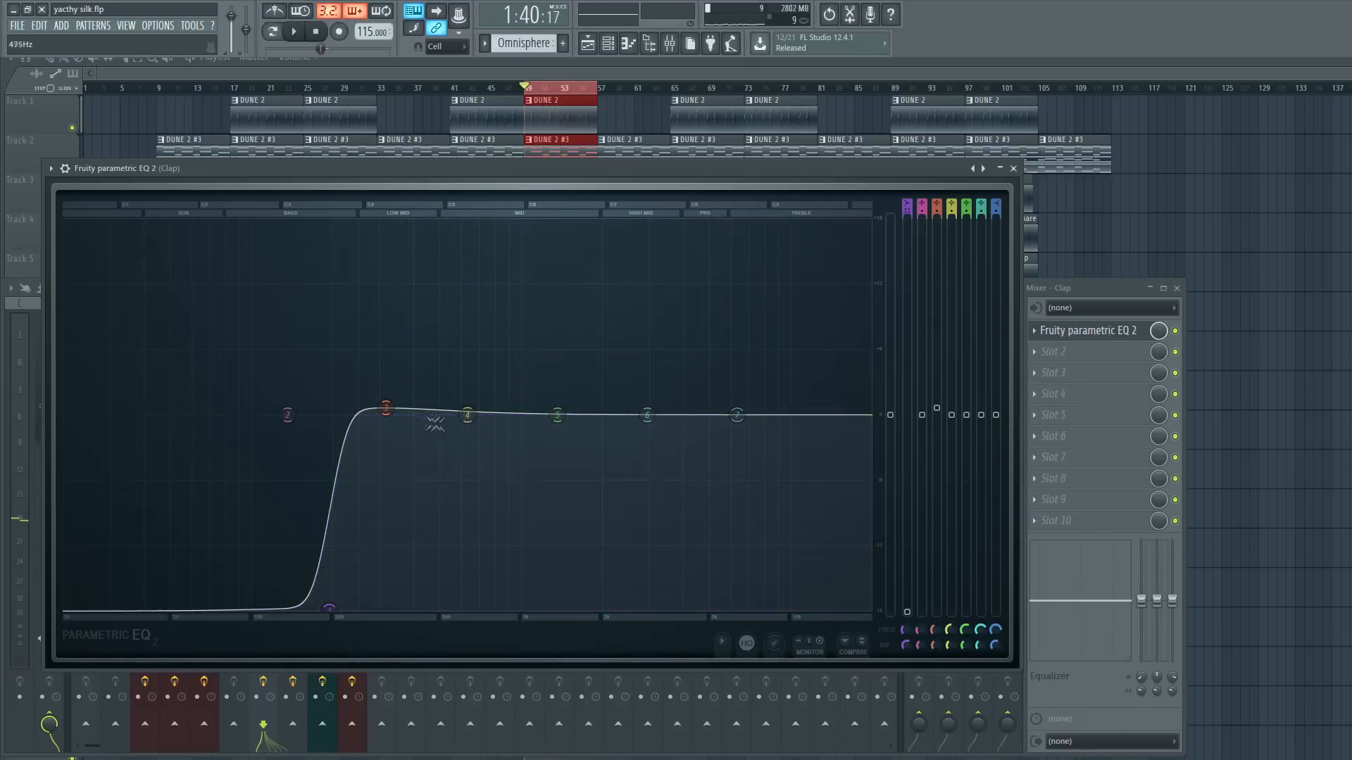
Reset the clap's band 3 to flat and use band 7 as a steep high cut near the upper end of the spectrum.
right_click(389, 412)
click(416, 428)
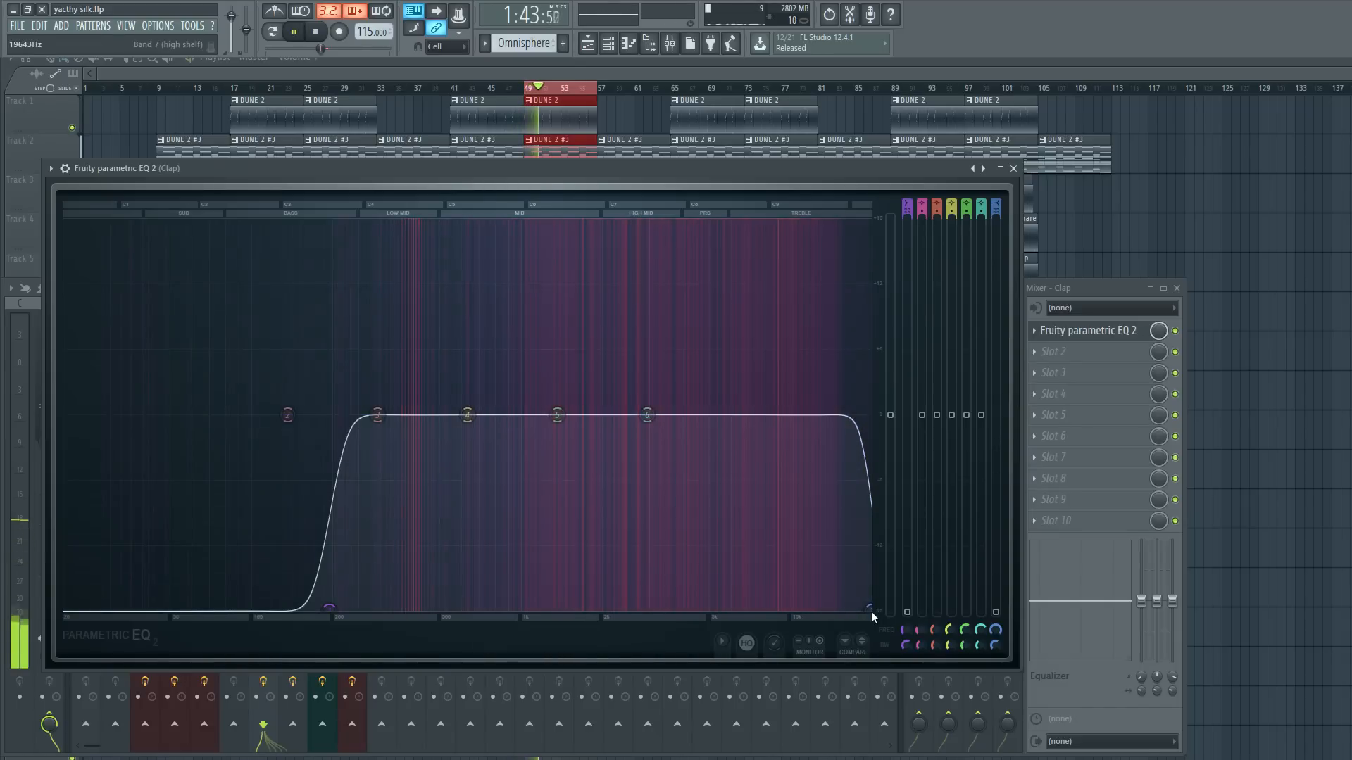
drag(871, 610, 866, 609)
key(space)
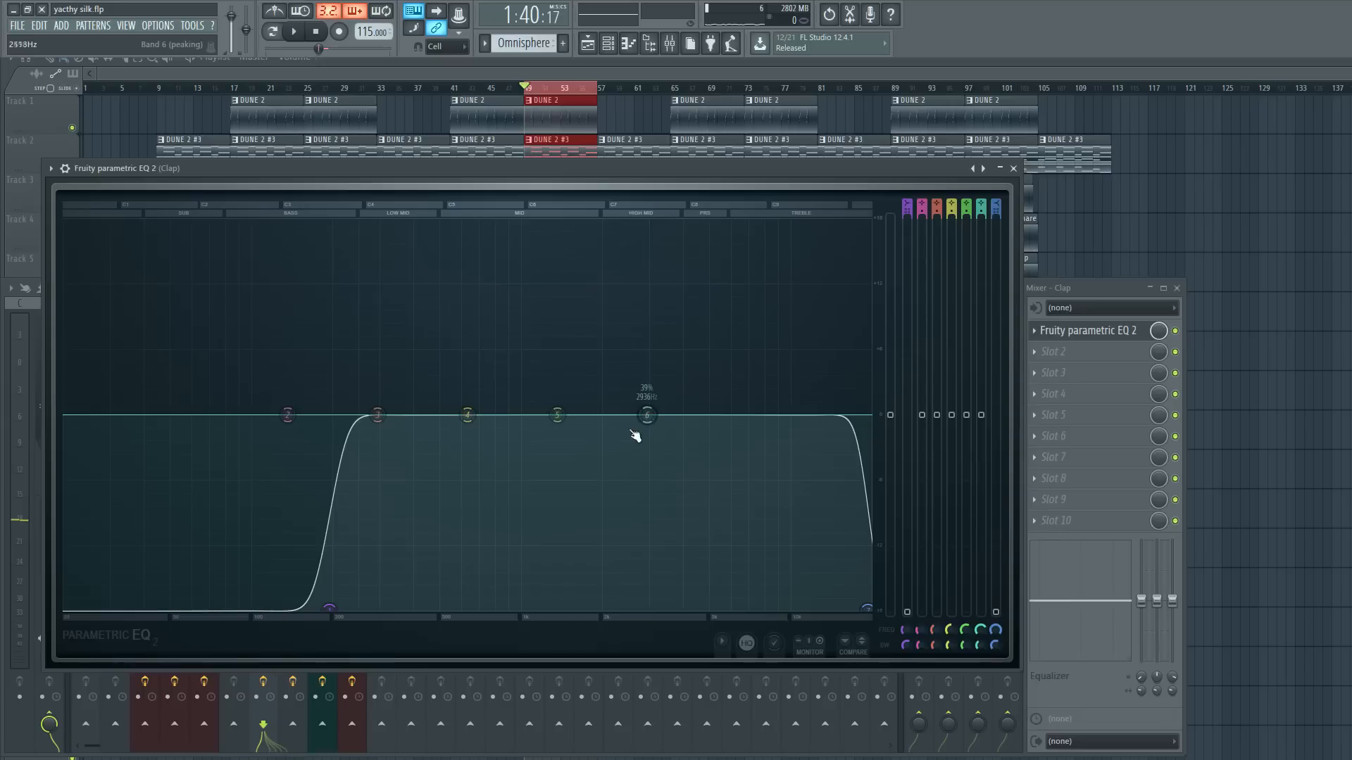
Boost the clap's treble with band 6 at about 12 kHz, narrow its bandwidth and reduce the boost slightly.
drag(660, 417, 812, 396)
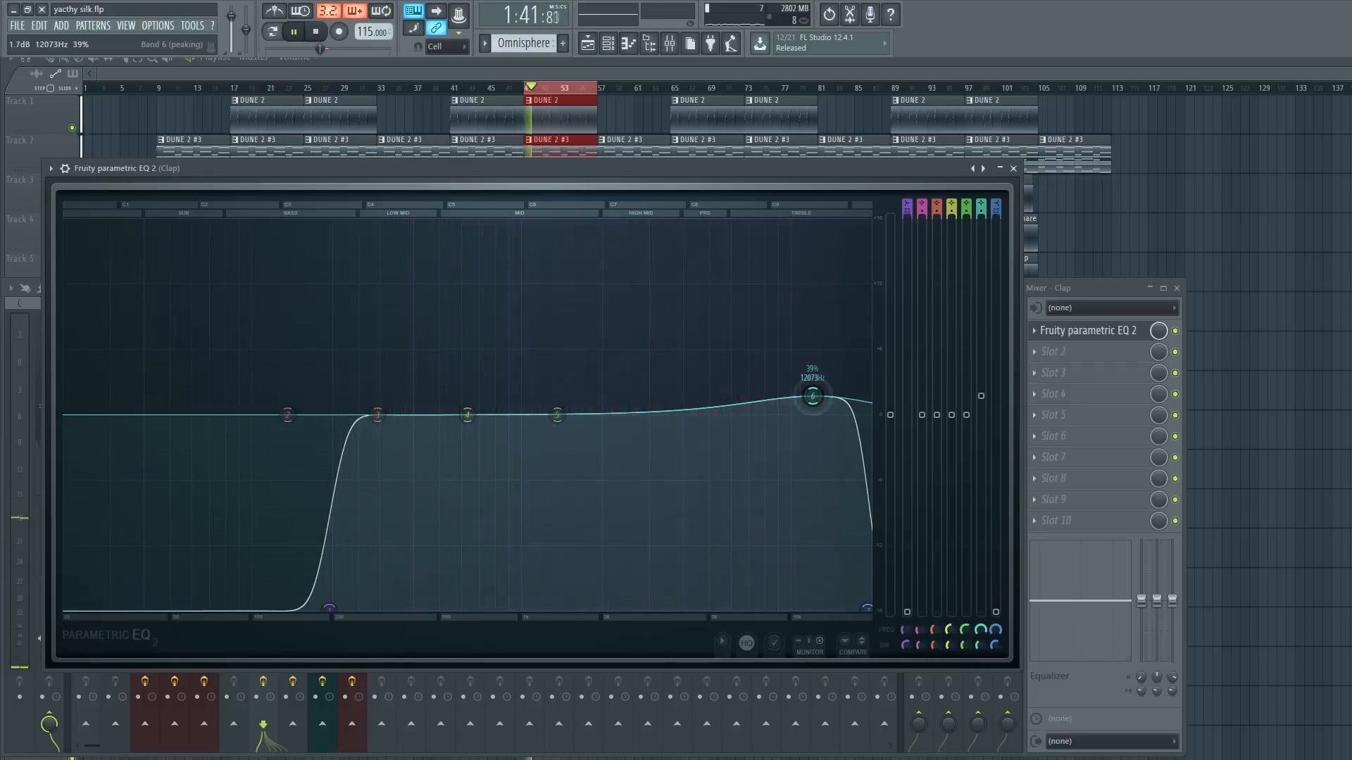
scroll(814, 400, down, 5)
drag(815, 400, 815, 405)
key(space)
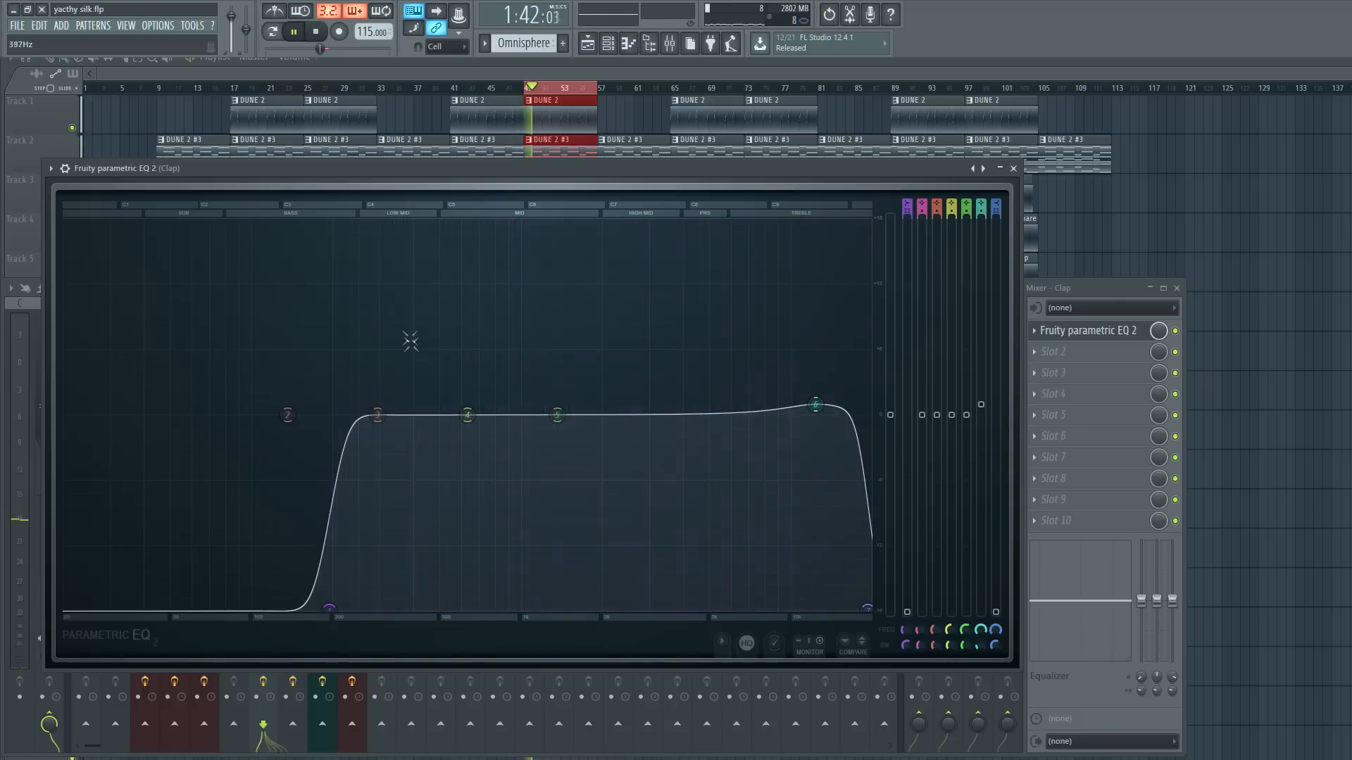
Boost the clap's low mids by 1.3 dB at 403 Hz with a narrower band 4, stop playback and close the equalizer.
key(space)
drag(381, 415, 417, 411)
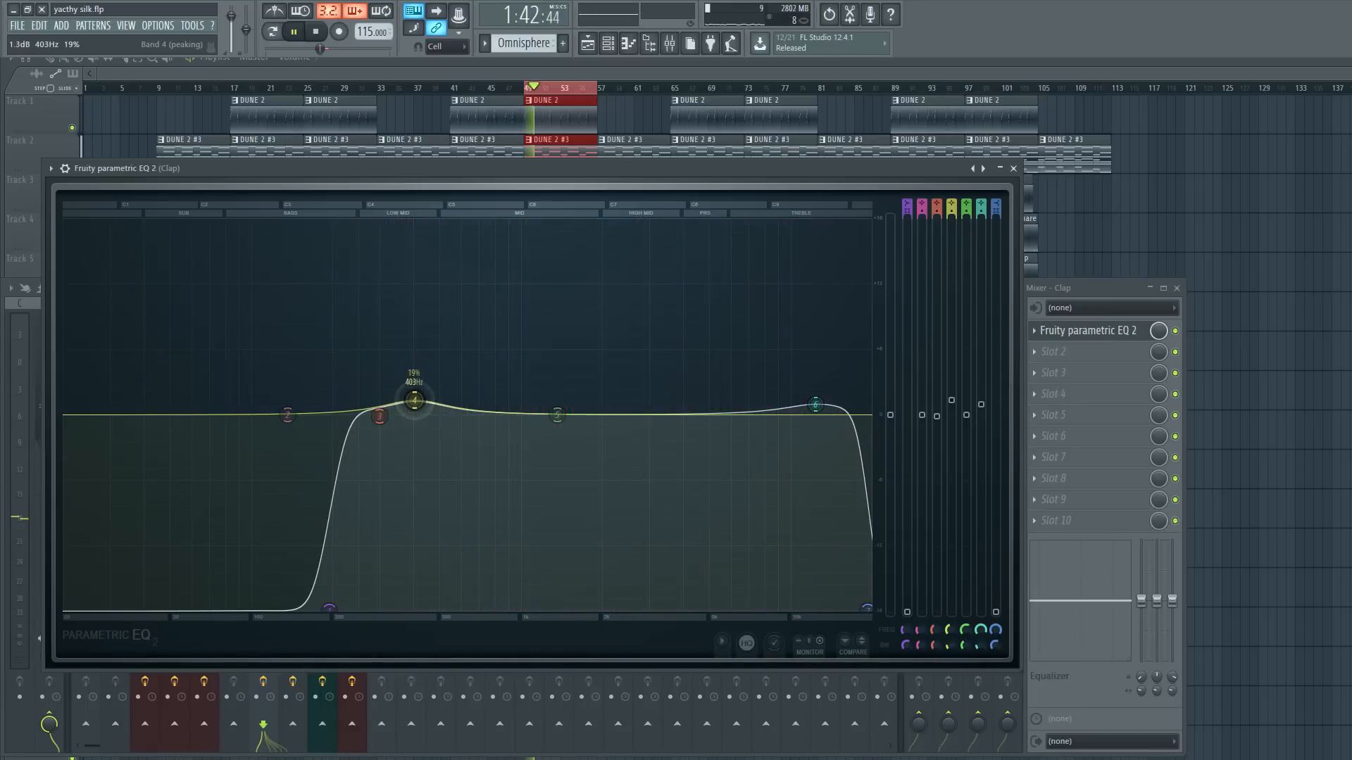
key(space)
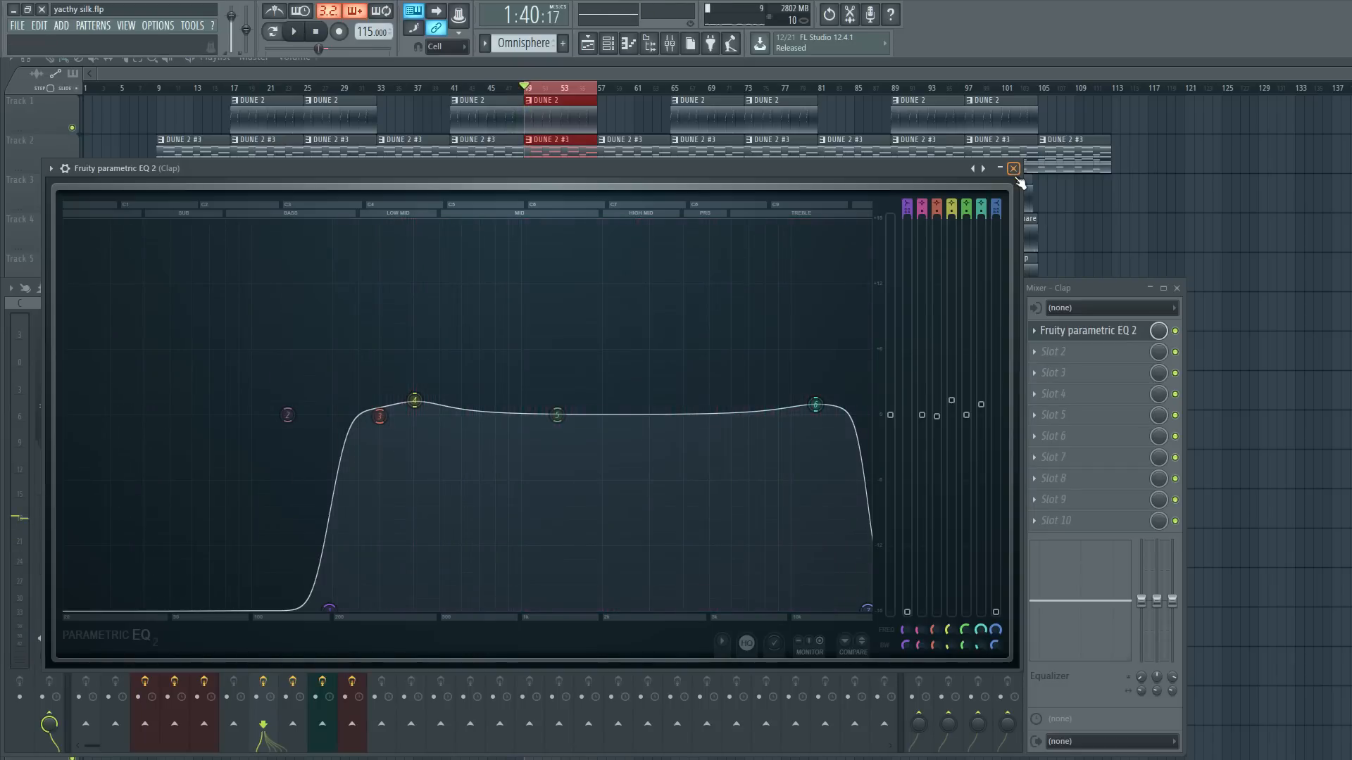
click(1013, 169)
Select the Snare track, add Fruity parametric EQ 2 to its first slot and enlarge the equalizer window.
click(240, 392)
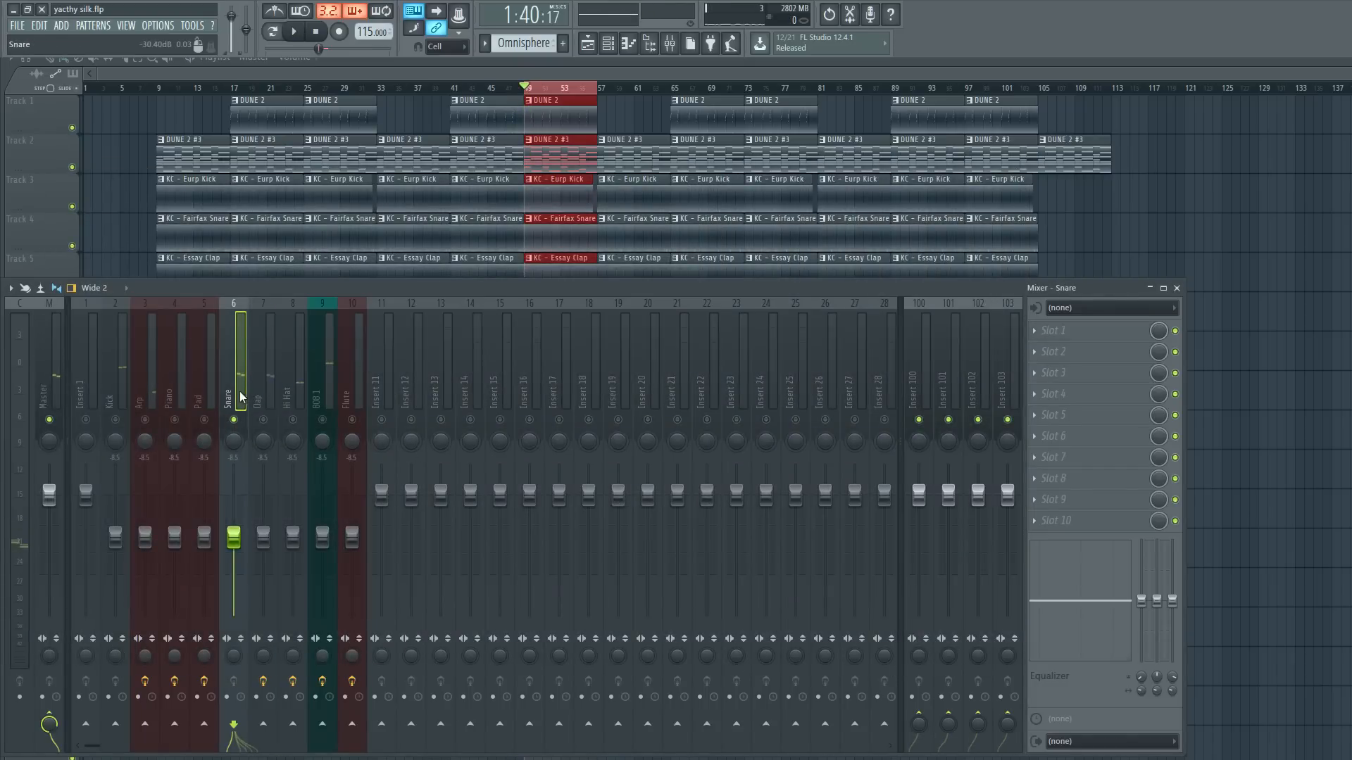
click(1040, 331)
mouse_move(1054, 349)
click(1336, 375)
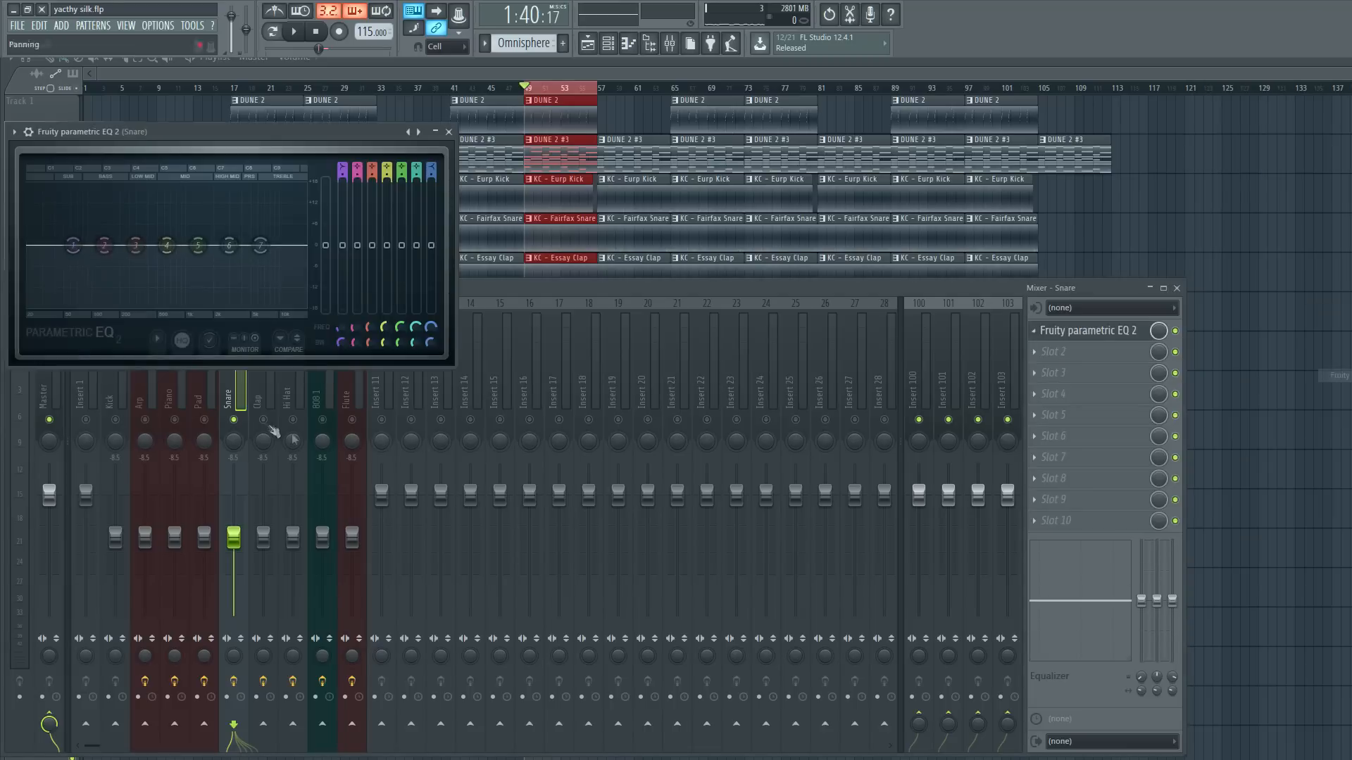
drag(453, 364, 1121, 676)
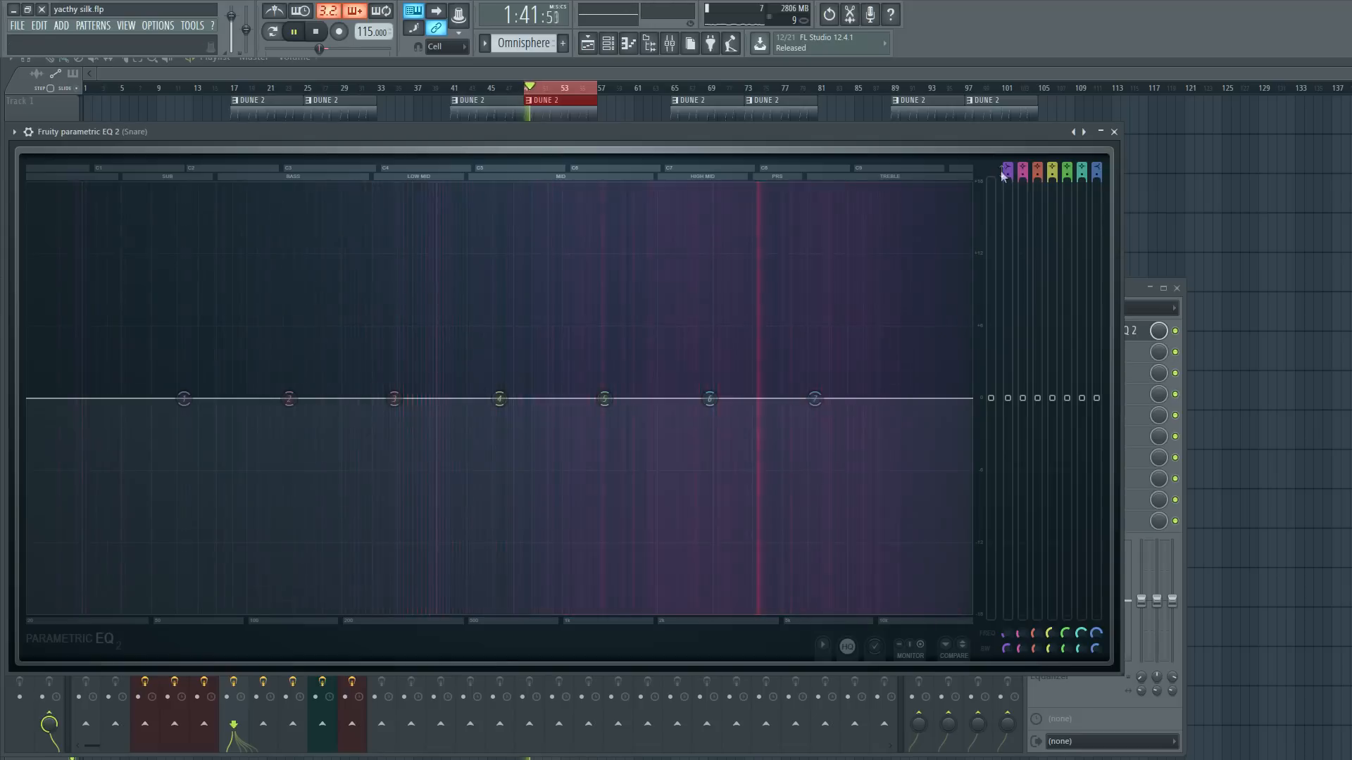
Cut the snare's lows with band 1 at -18 dB and 162 Hz, and add a slight, narrow low-mid boost with band 3.
drag(184, 399, 312, 612)
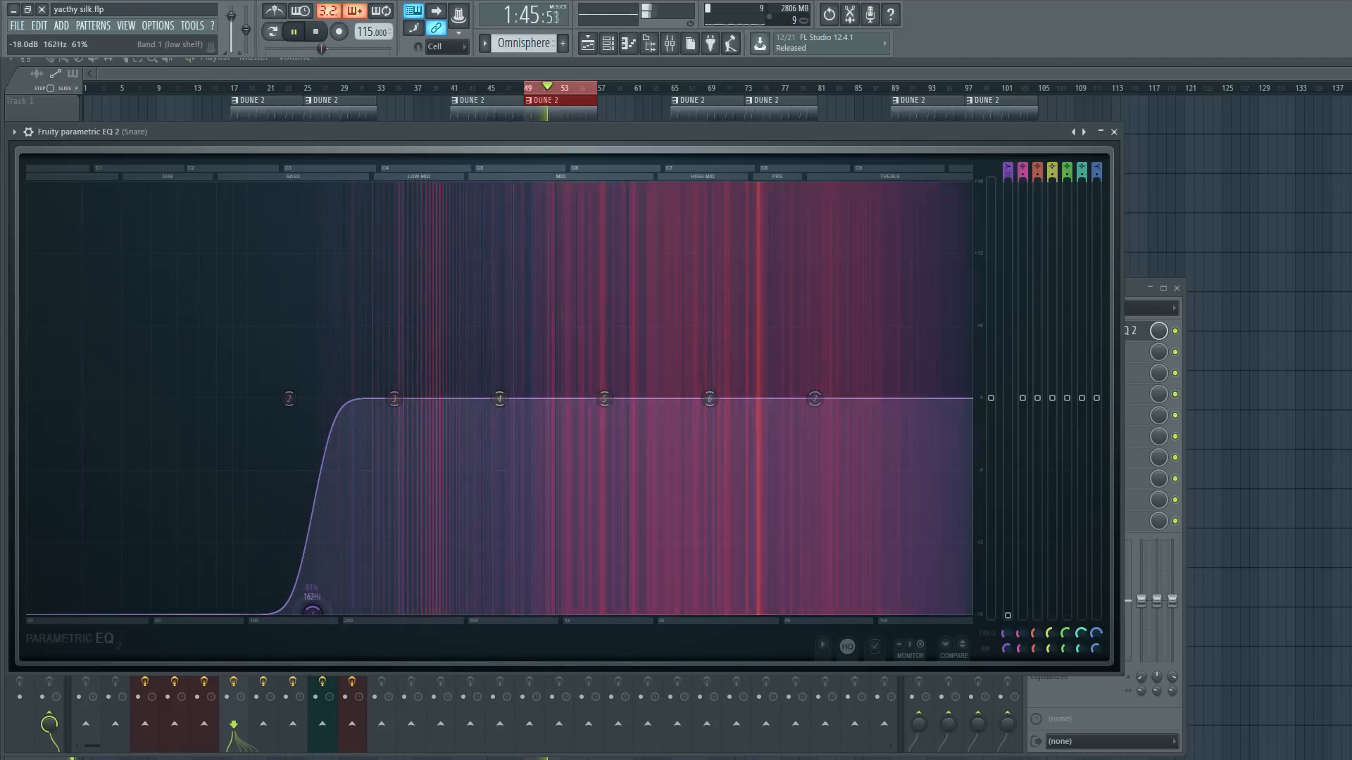
drag(394, 399, 437, 382)
scroll(442, 382, down, 5)
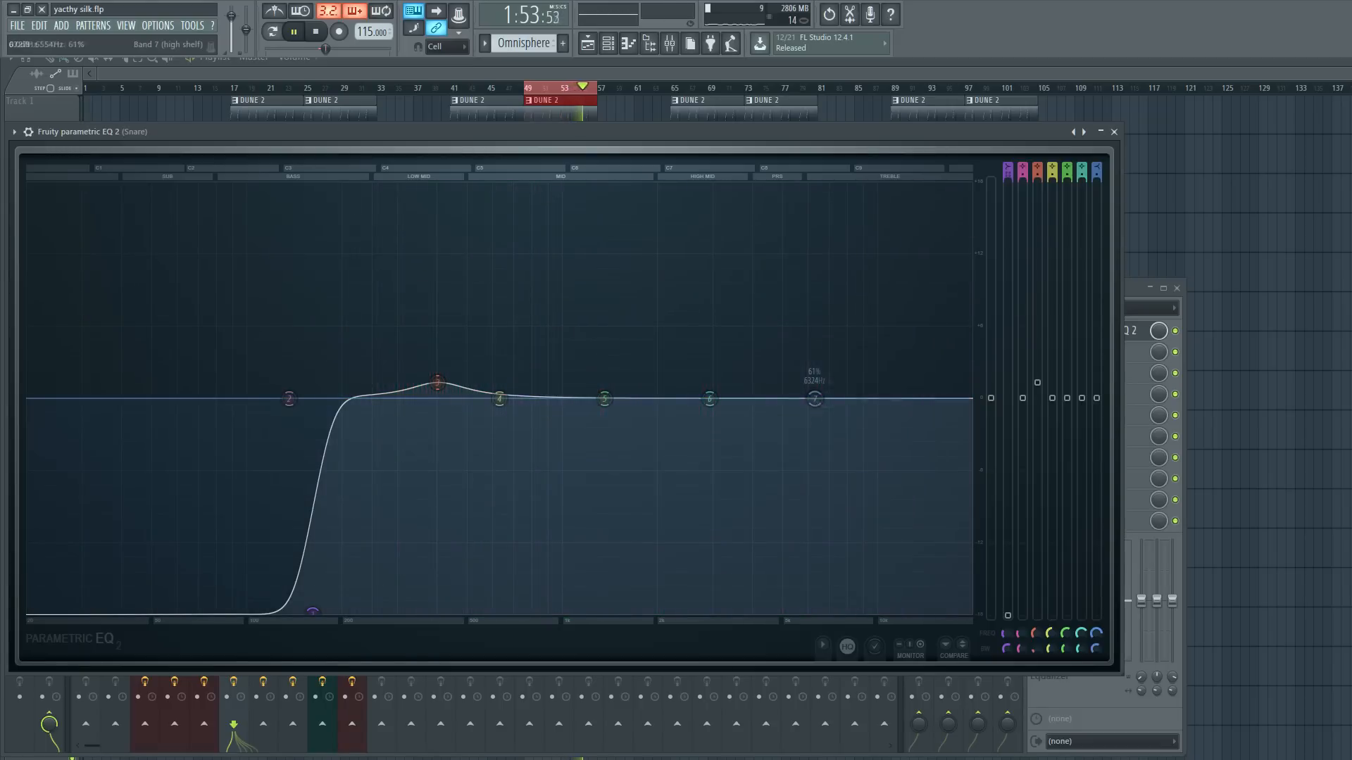
Pull the snare's band 7 down into a steep high cut at the very top of the frequency range.
drag(815, 400, 970, 613)
drag(1096, 176, 1095, 156)
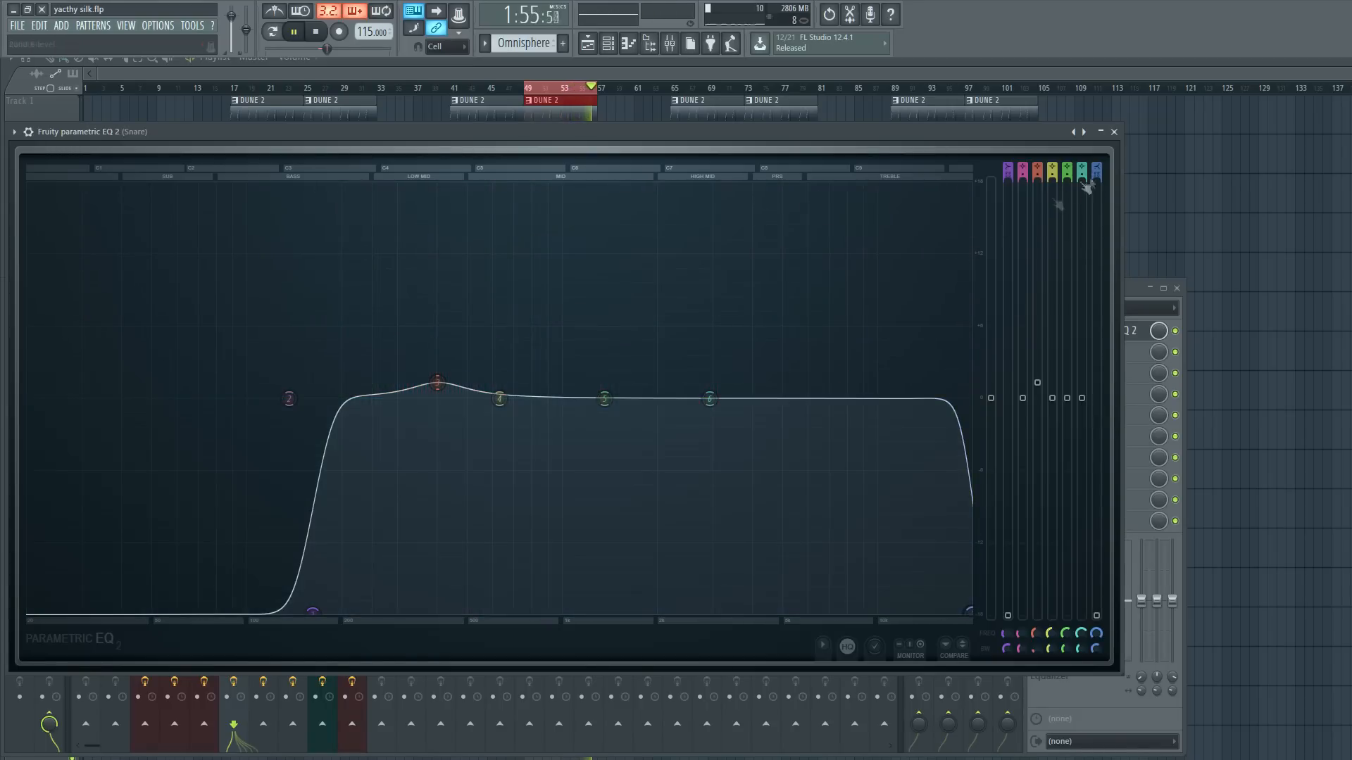
Add a slight high-mid boost to the snare with band 6, close its equalizer and stop playback.
drag(710, 399, 758, 381)
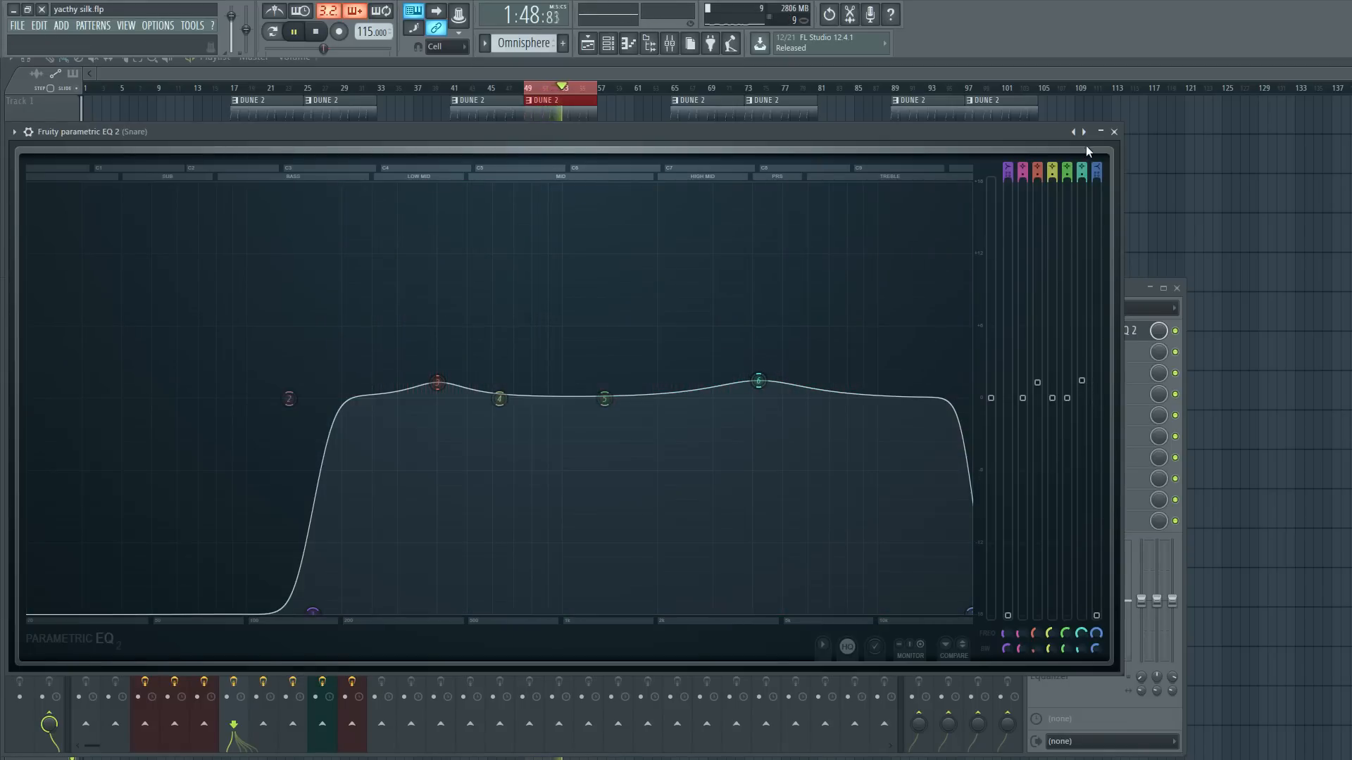
click(1114, 132)
key(space)
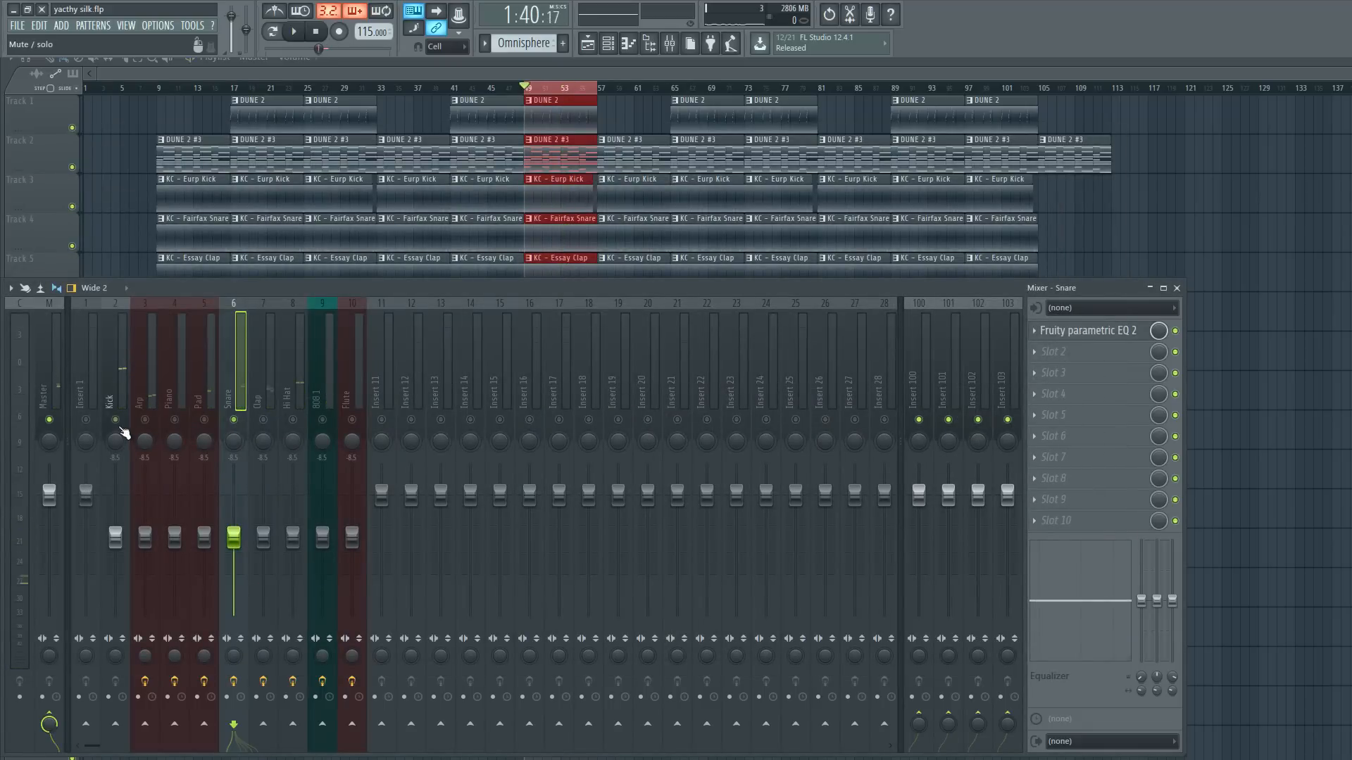
Select the Kick track, add Fruity parametric EQ 2 to its first slot and enlarge the equalizer window.
click(117, 399)
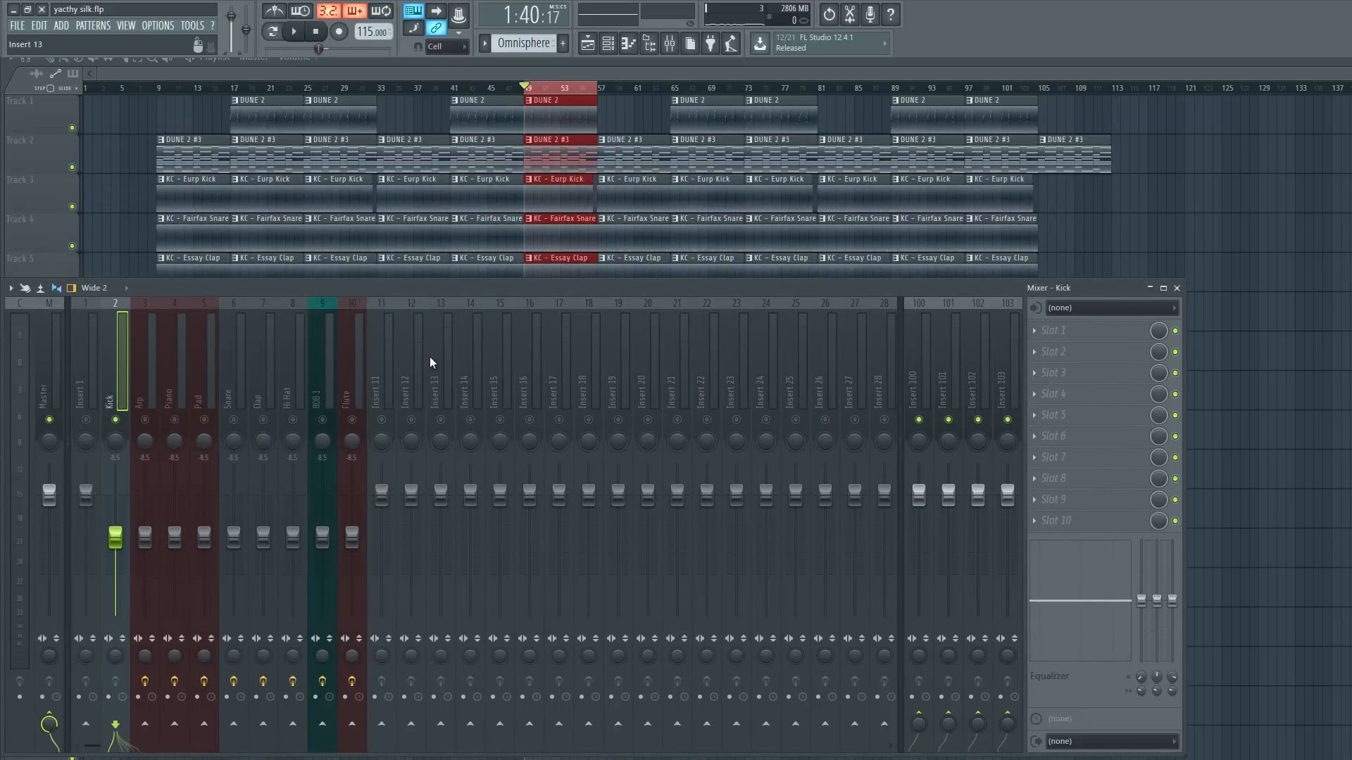
click(1062, 334)
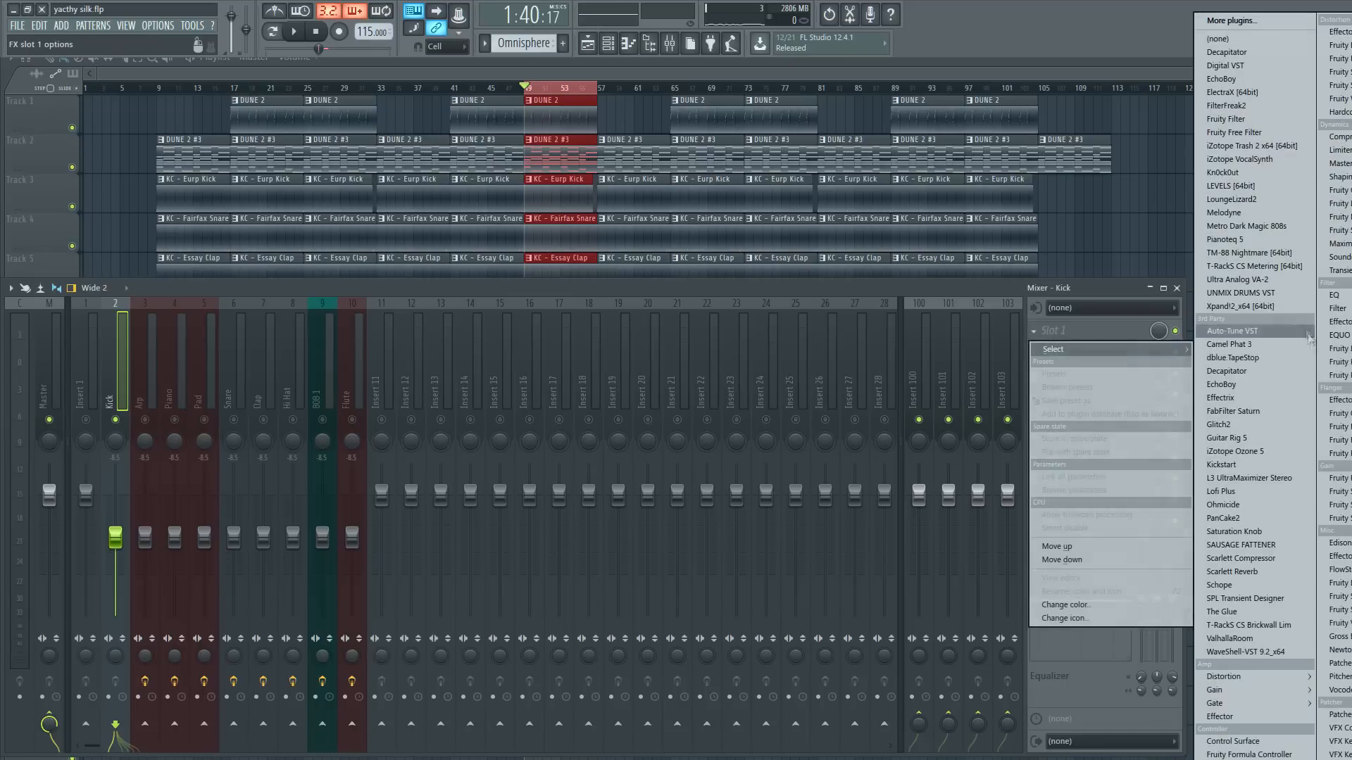
click(1337, 375)
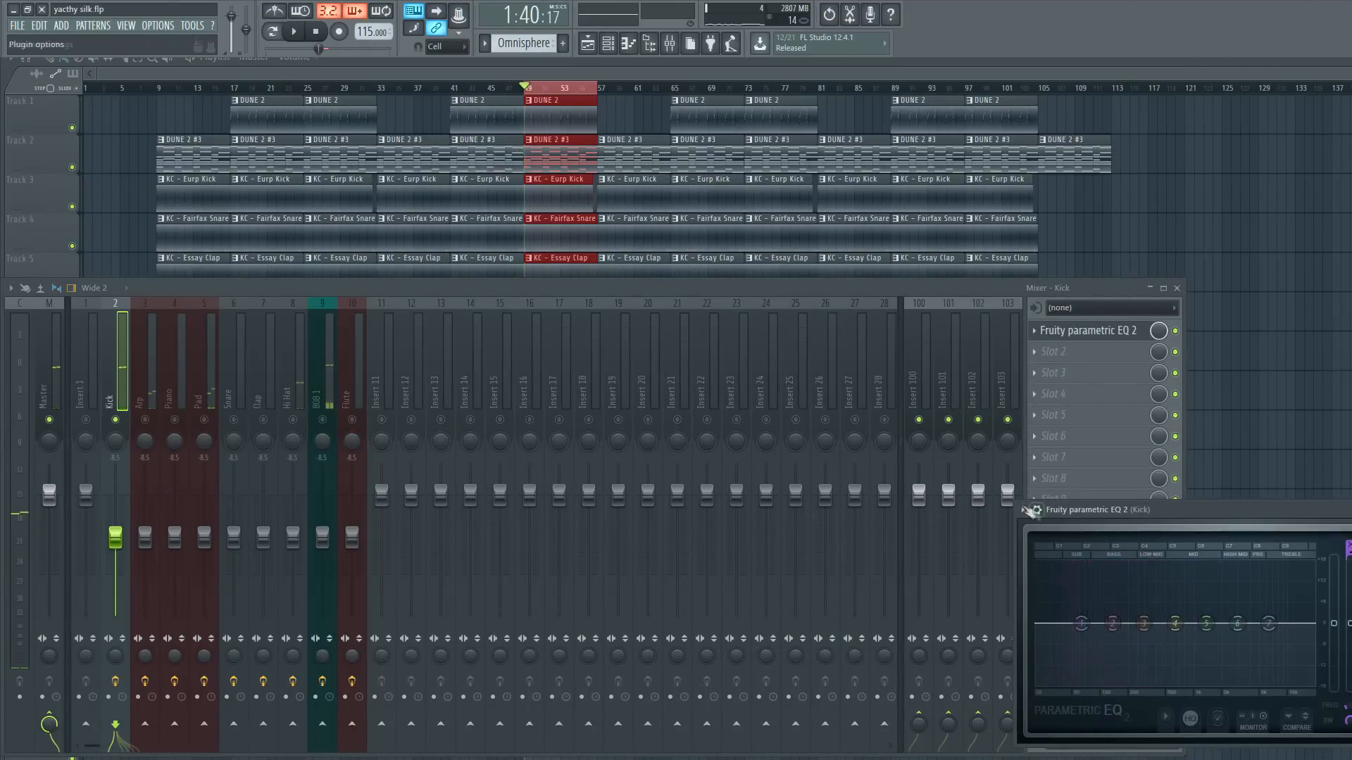
drag(1017, 501, 411, 102)
key(space)
drag(972, 121, 771, 209)
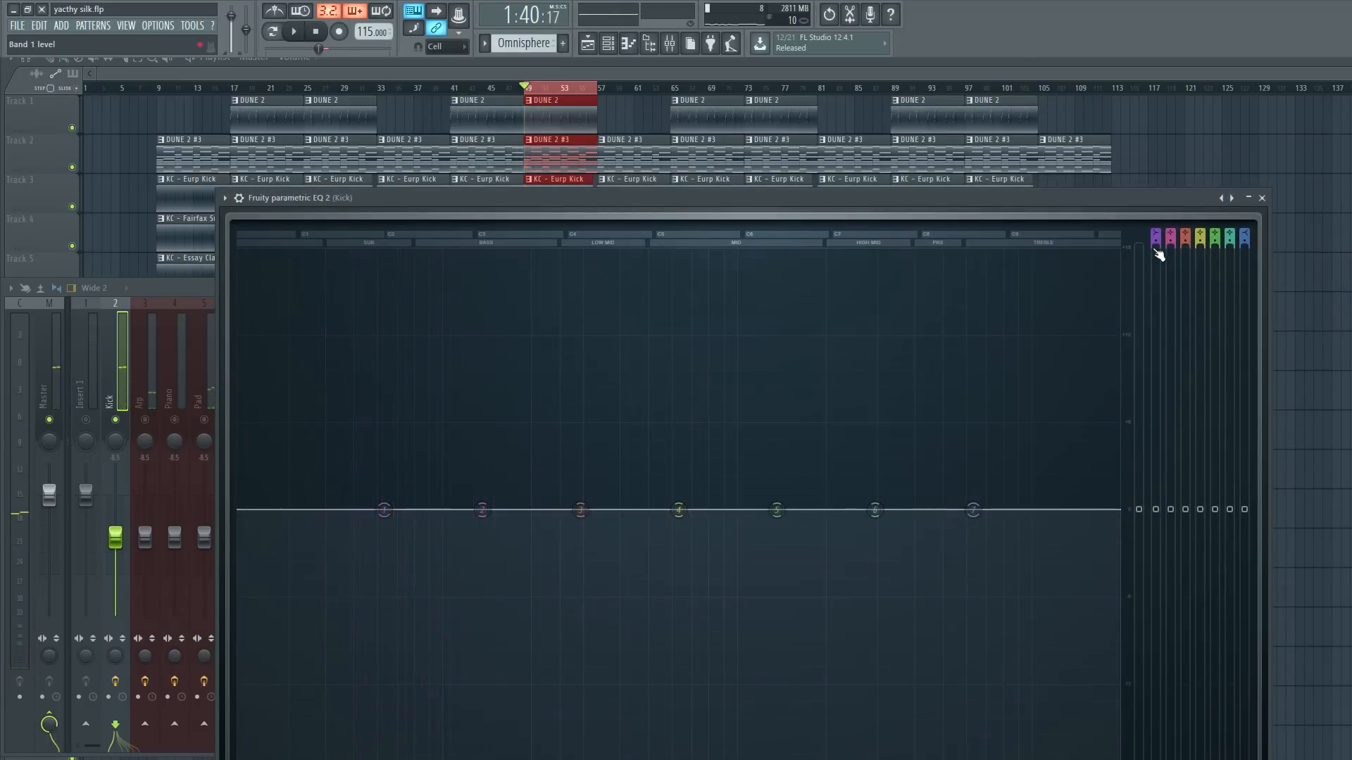
Pull the kick's band 1 down into a steep low cut below the sub range, auditioning the result.
key(space)
drag(383, 510, 239, 747)
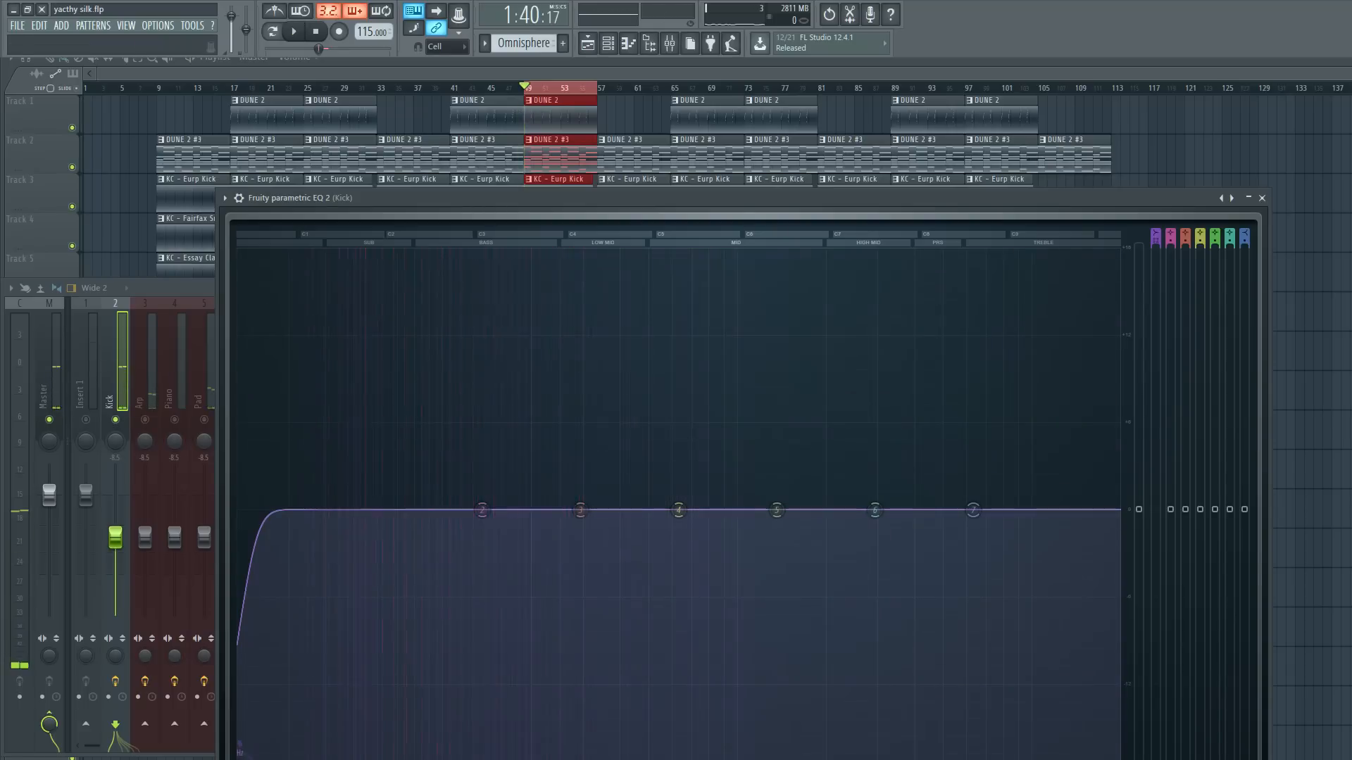
drag(240, 754, 265, 753)
key(space)
key(space)
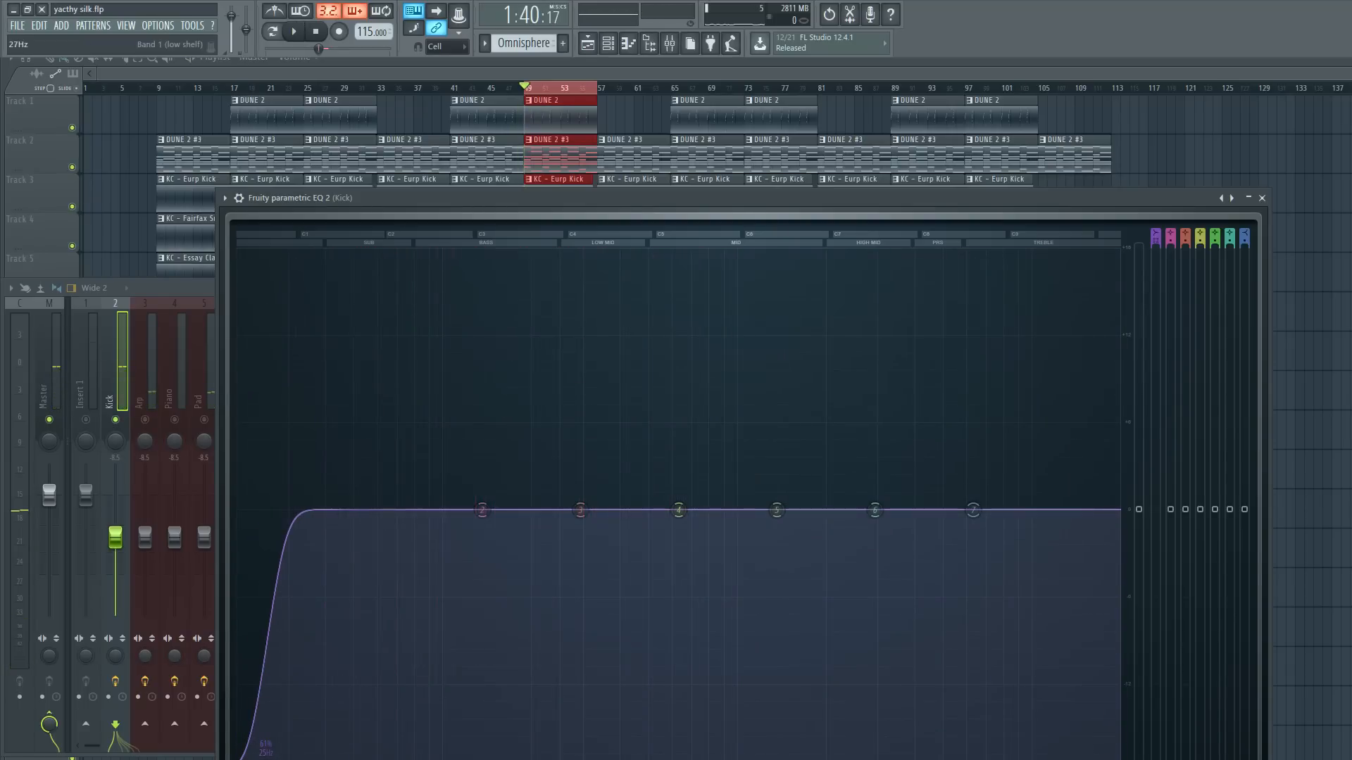
drag(266, 751, 293, 758)
key(space)
key(space)
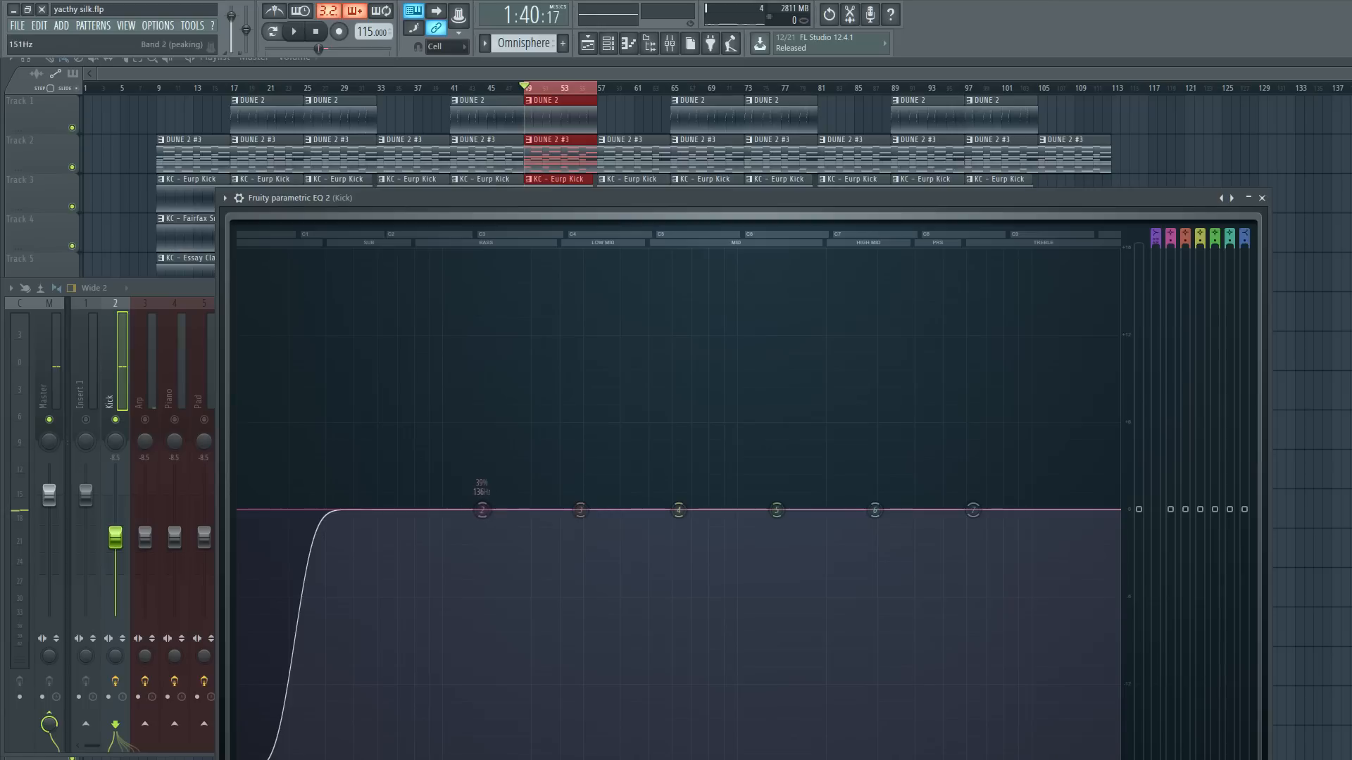
Add a slight, narrow boost in the kick's sub range with band 2, auditioning it while placing the peak.
drag(442, 508, 399, 499)
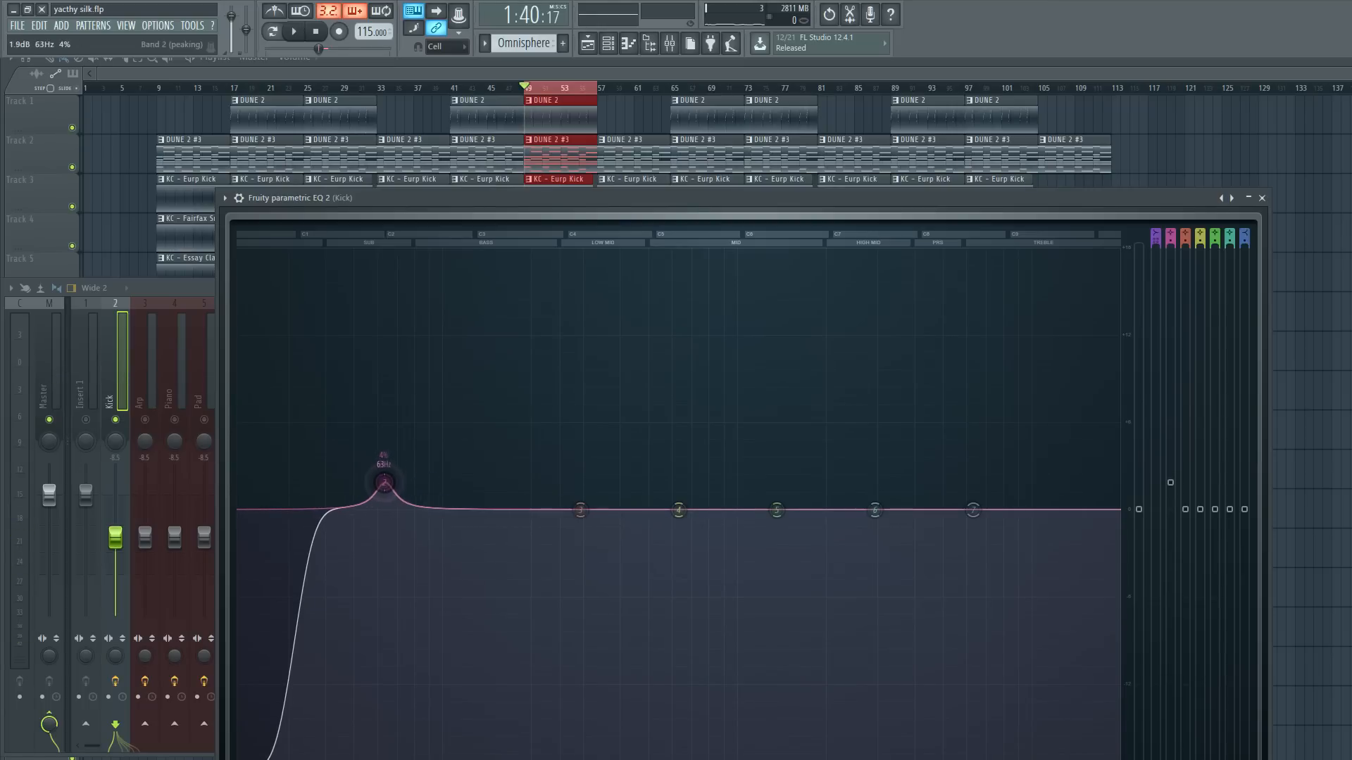
key(space)
drag(386, 493, 360, 484)
key(space)
key(space)
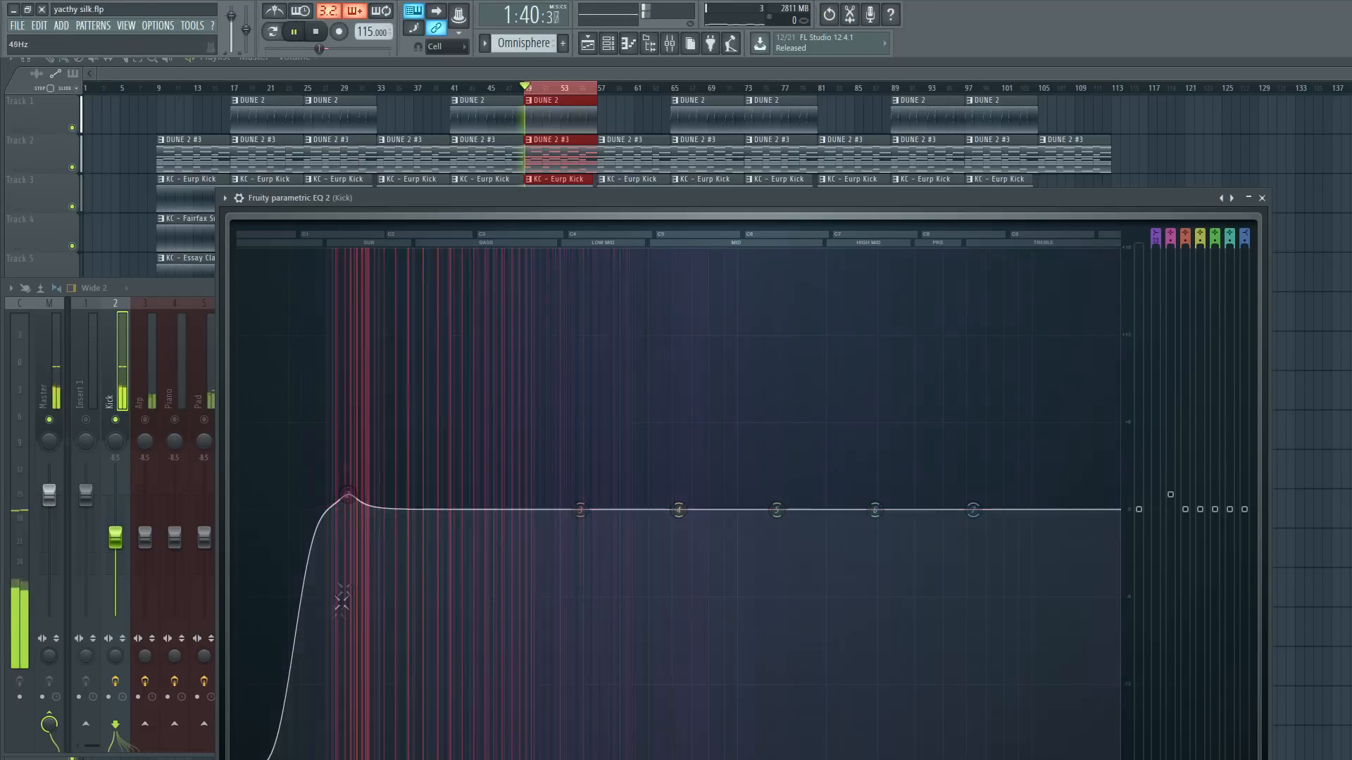
Move the kick's band 1 low cut slightly higher, up against the band 2 peak, and audition it repeatedly.
key(space)
drag(295, 759, 308, 759)
key(space)
key(space)
key(space)
key(space)
key(space)
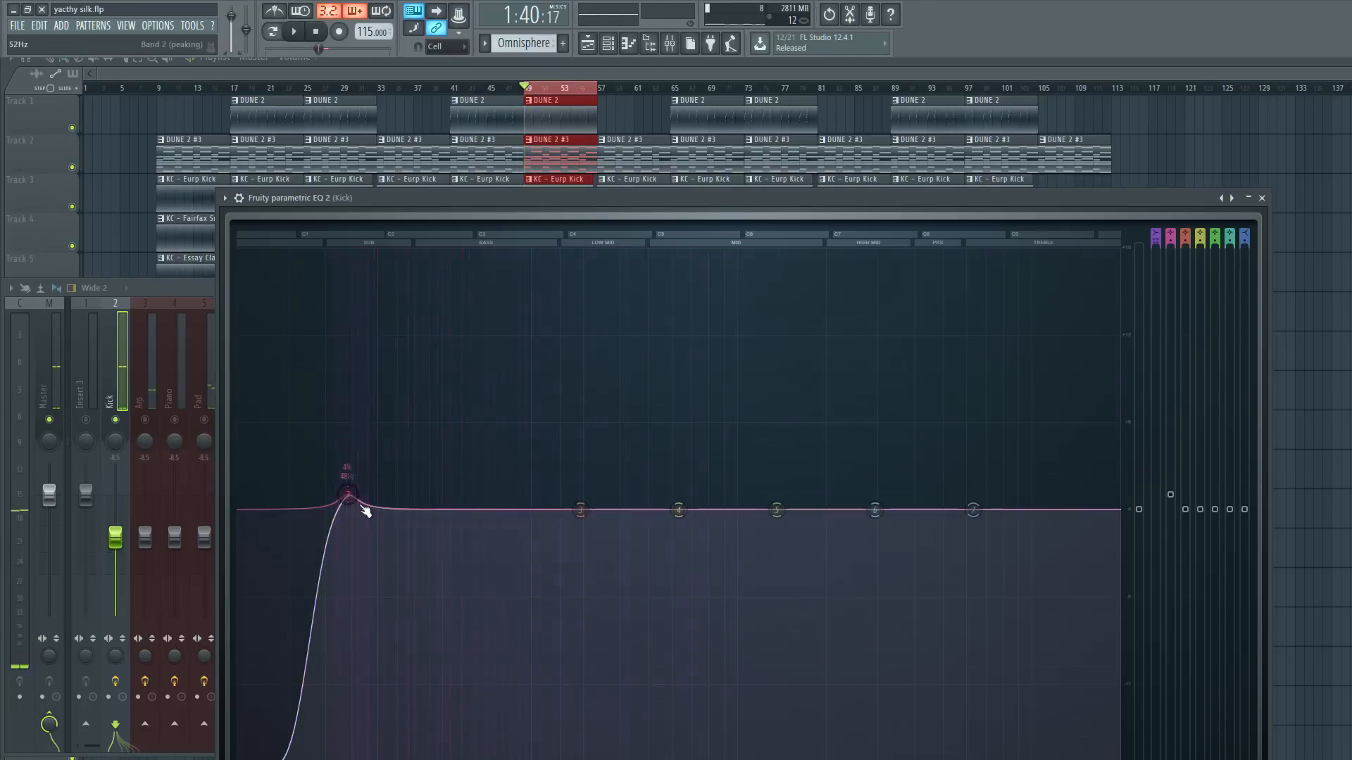
key(space)
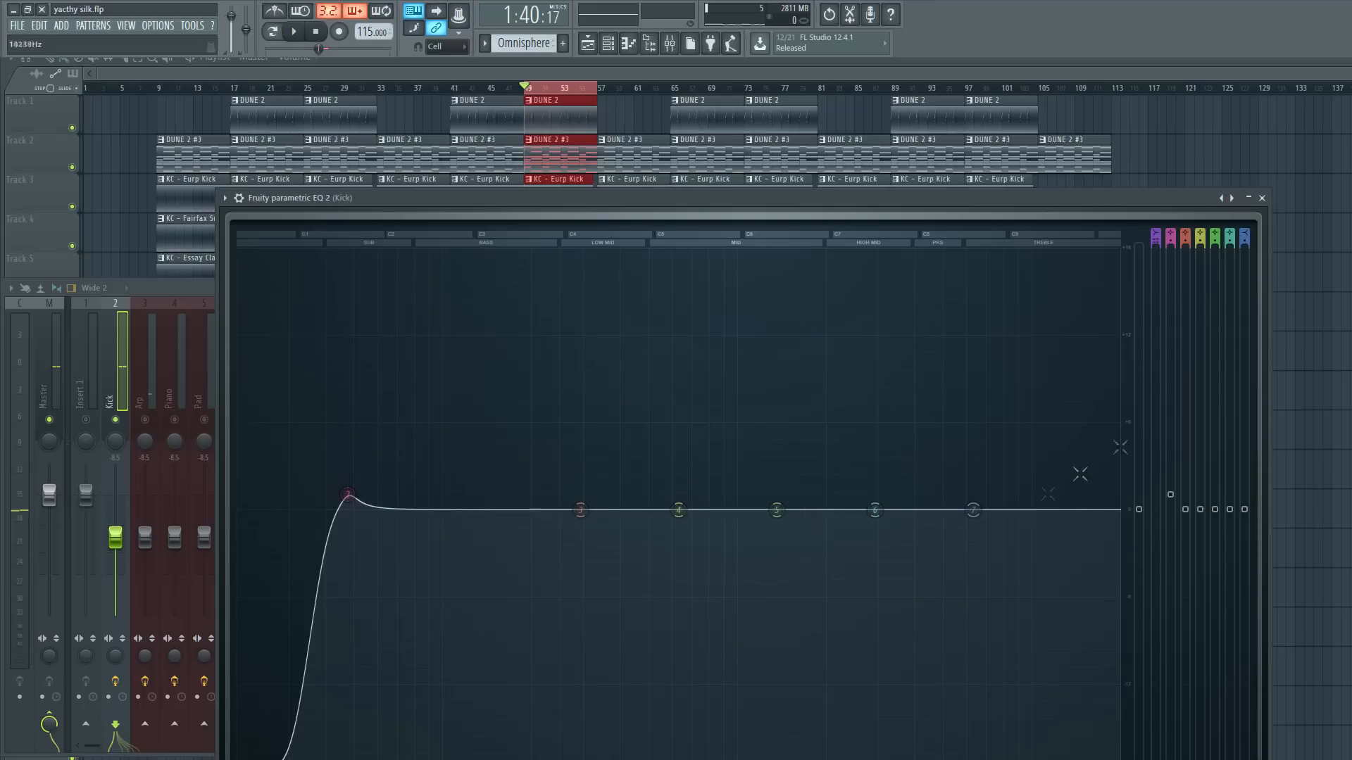
Turn the kick's band 7 into a steep high cut at -18 dB and 18319 Hz.
drag(1245, 243, 1245, 211)
key(space)
drag(976, 511, 1109, 759)
key(space)
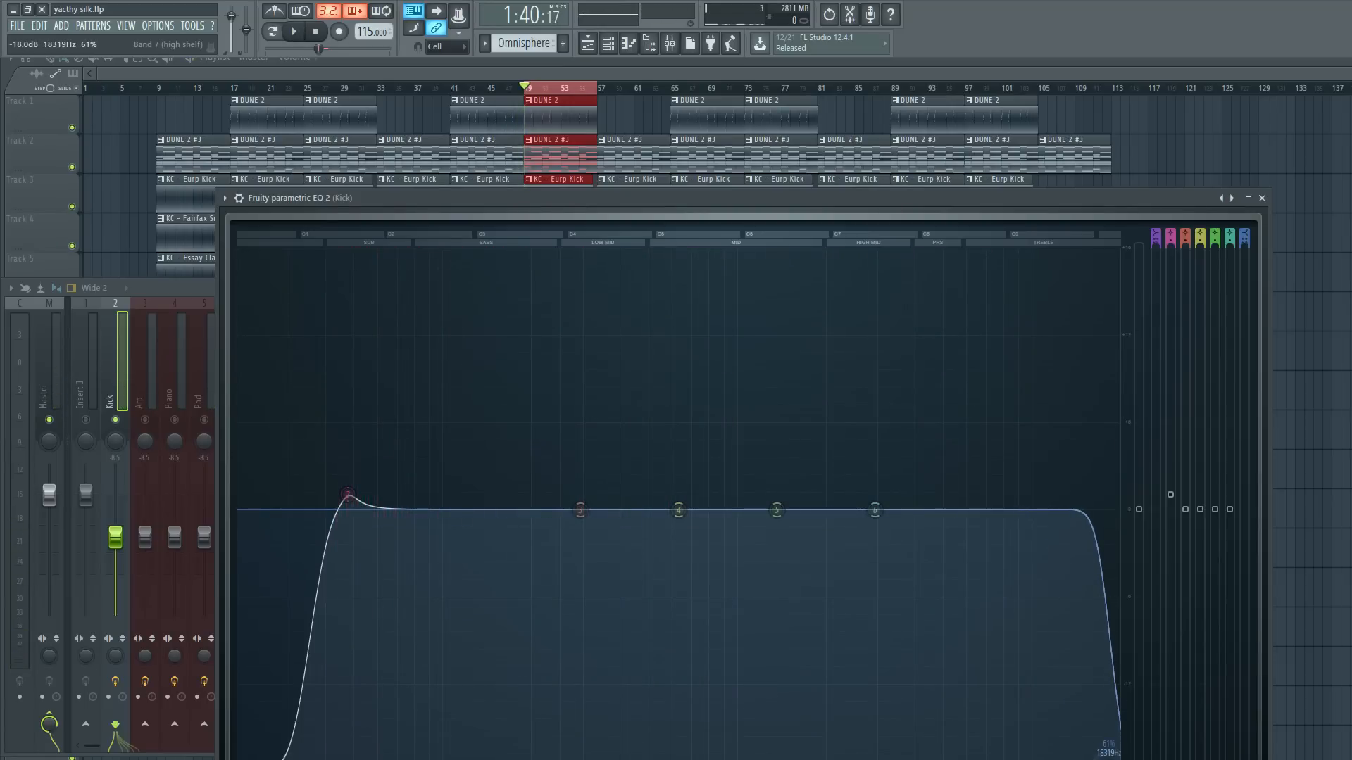
Move the kick's band 7 high cut lower in the treble range, audition it and close the equalizer.
drag(1109, 759, 1068, 759)
key(space)
key(space)
key(space)
key(space)
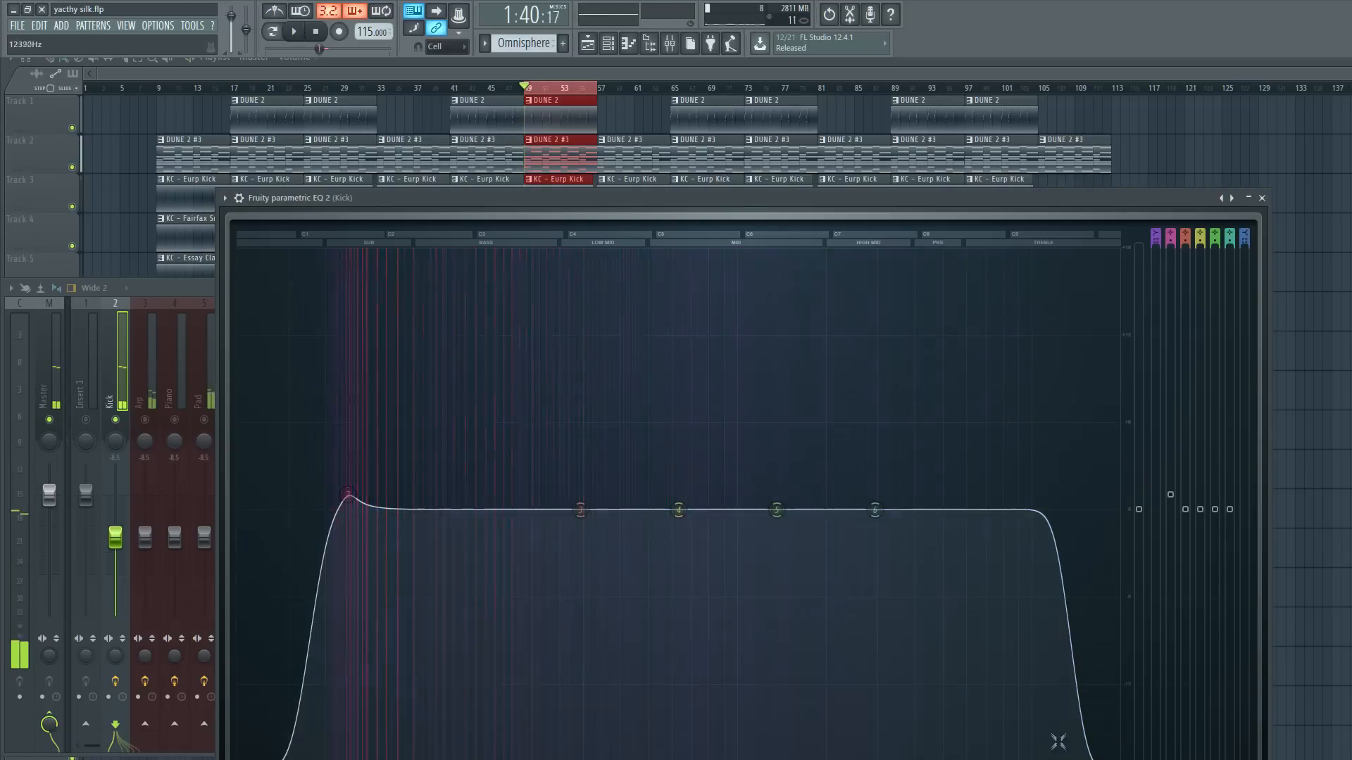
click(1262, 197)
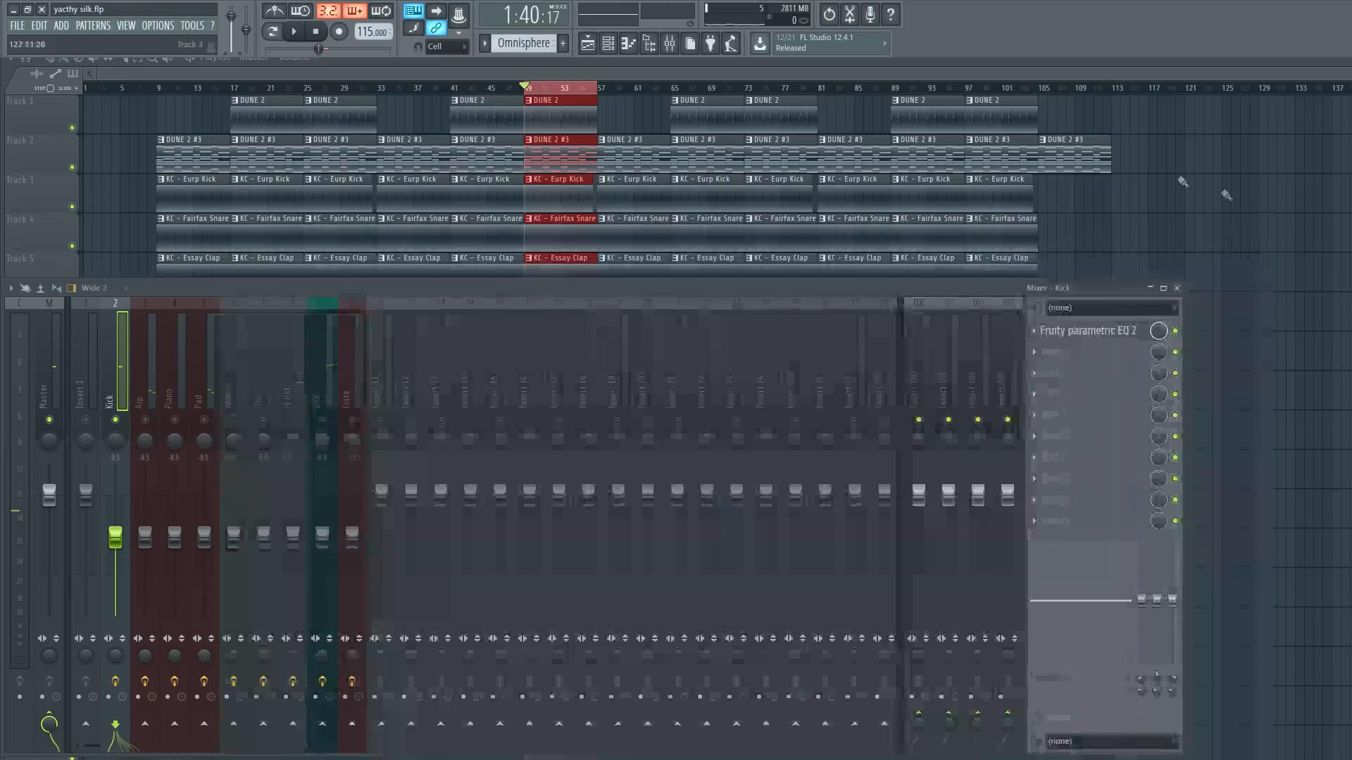
Unmute all mixer tracks, play the full equalized mix and select the Master track.
right_click(143, 423)
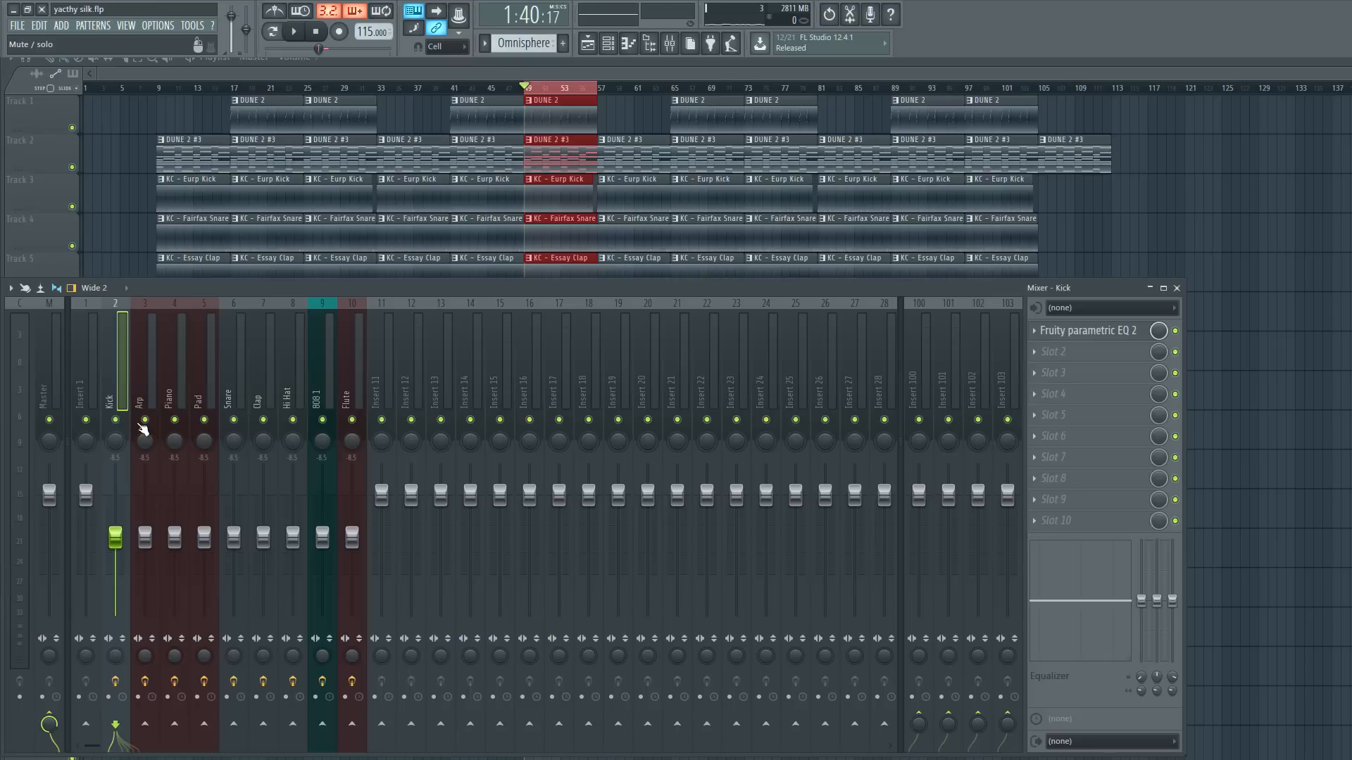
key(space)
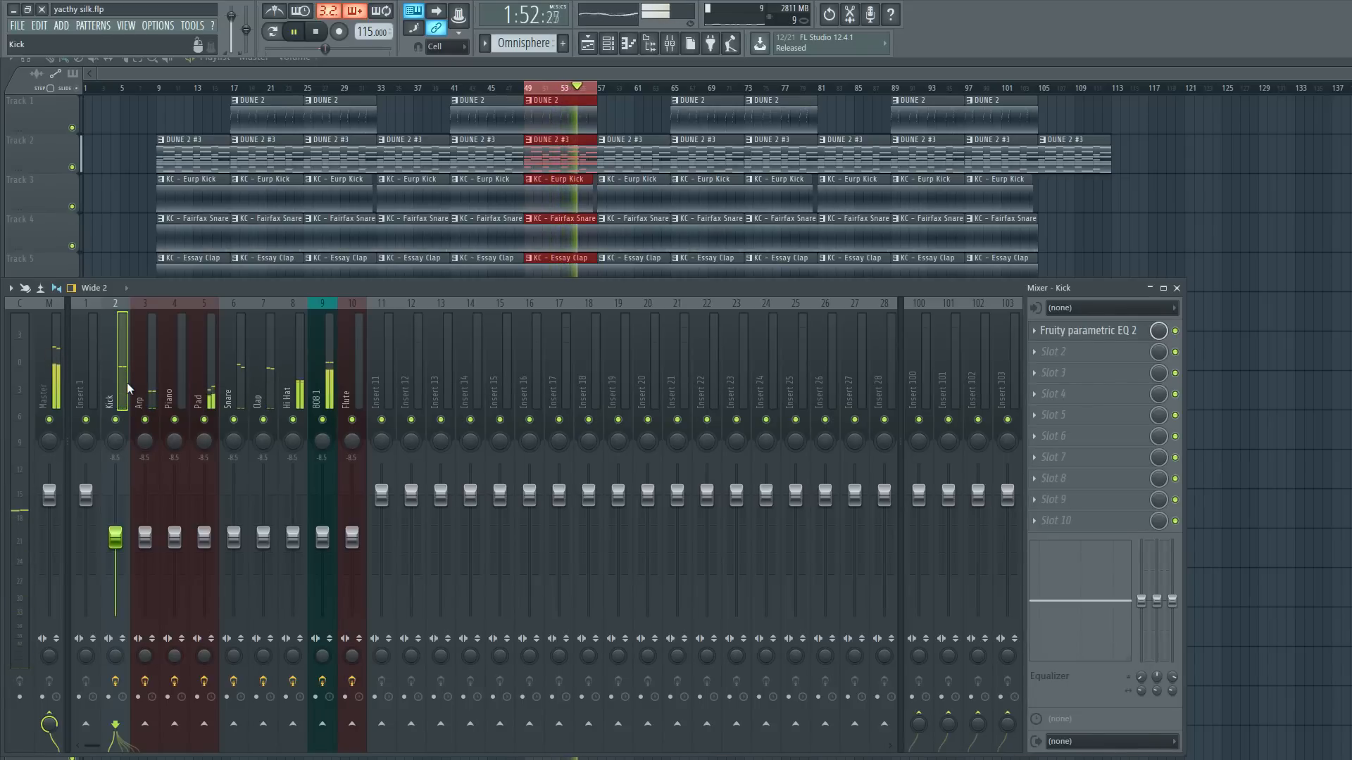
key(space)
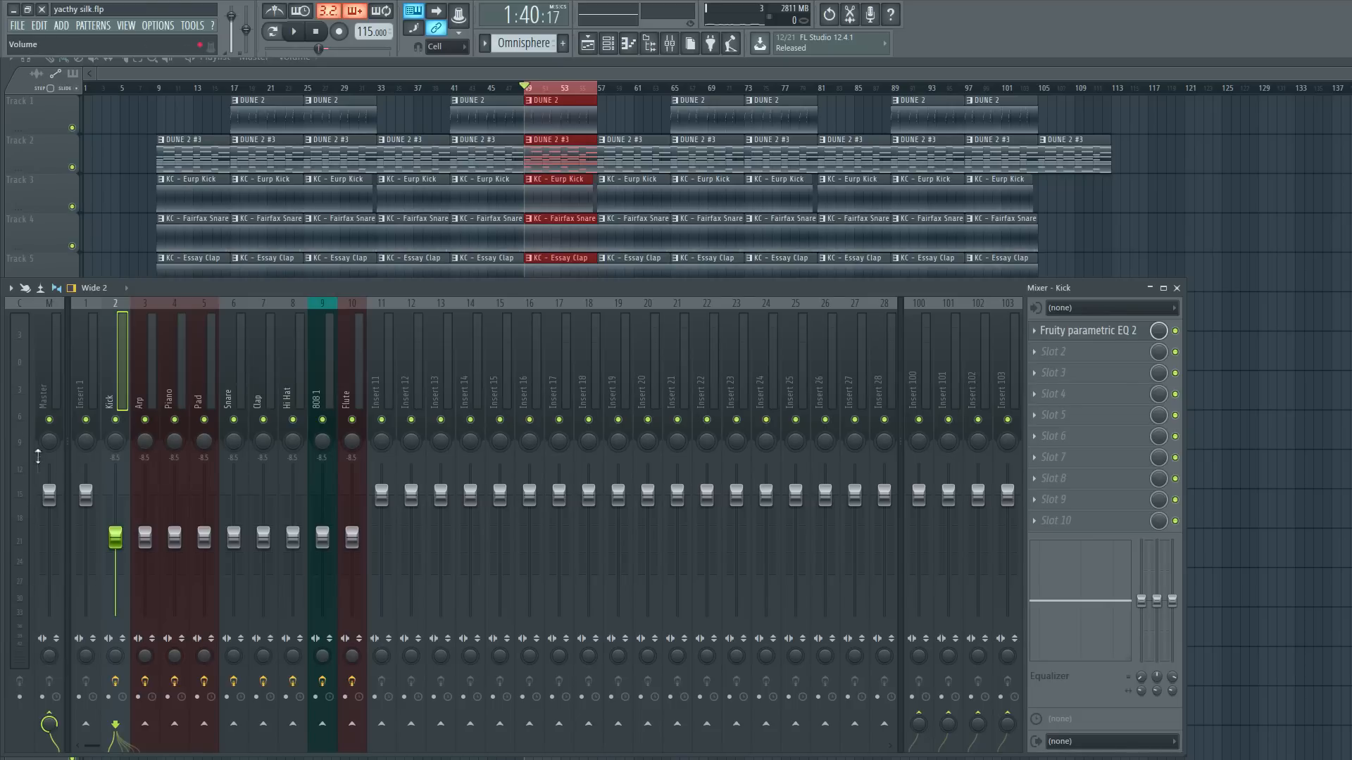
click(55, 669)
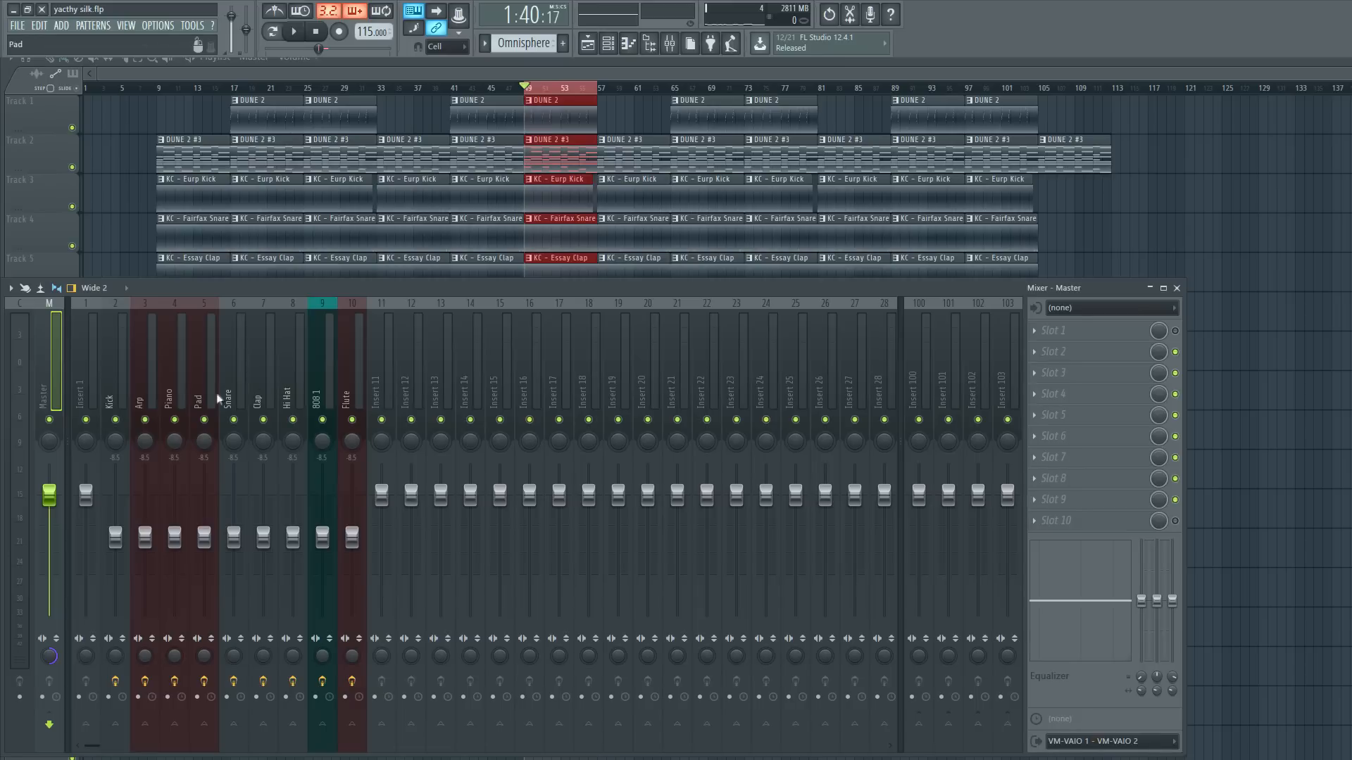
Select all tracks from Kick to Flute and pull their volume faders down to the minimum together.
click(119, 391)
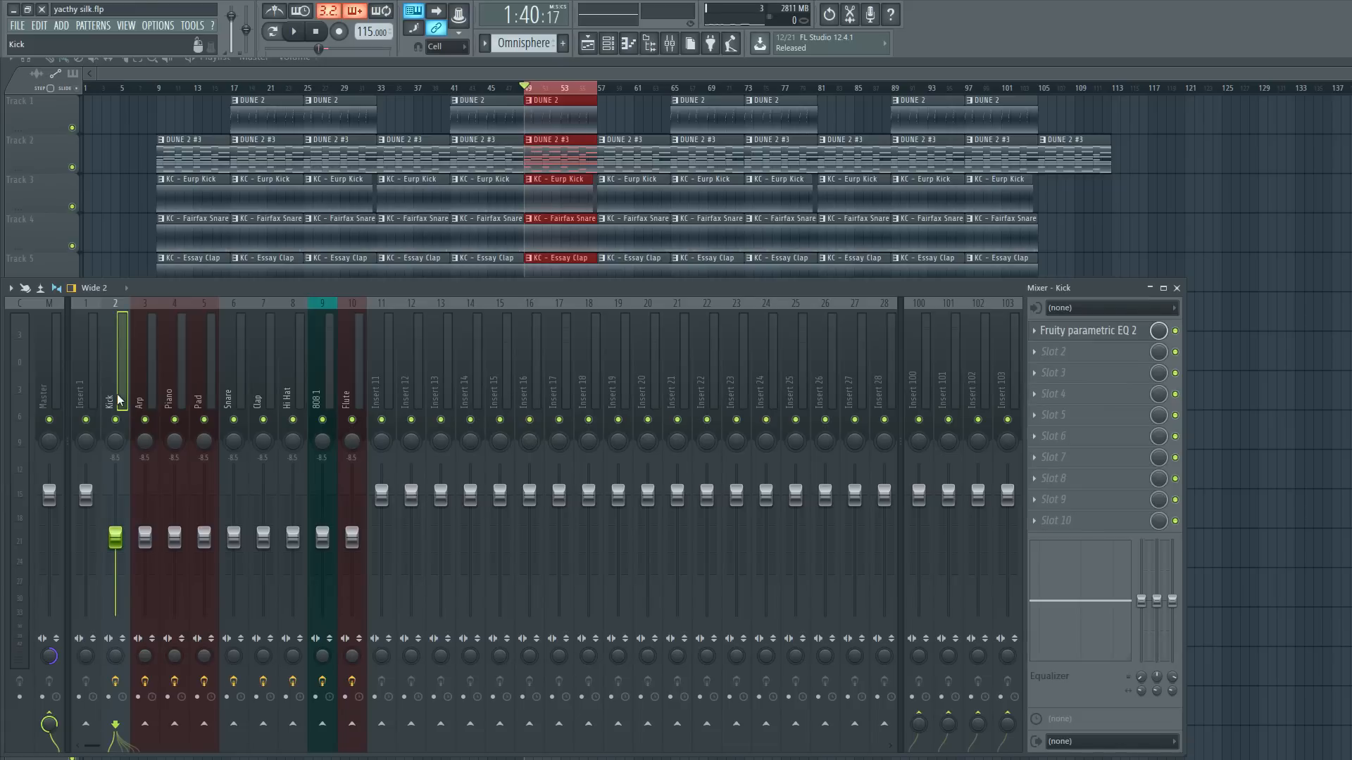
ctrl+click(143, 401)
drag(156, 413, 310, 430)
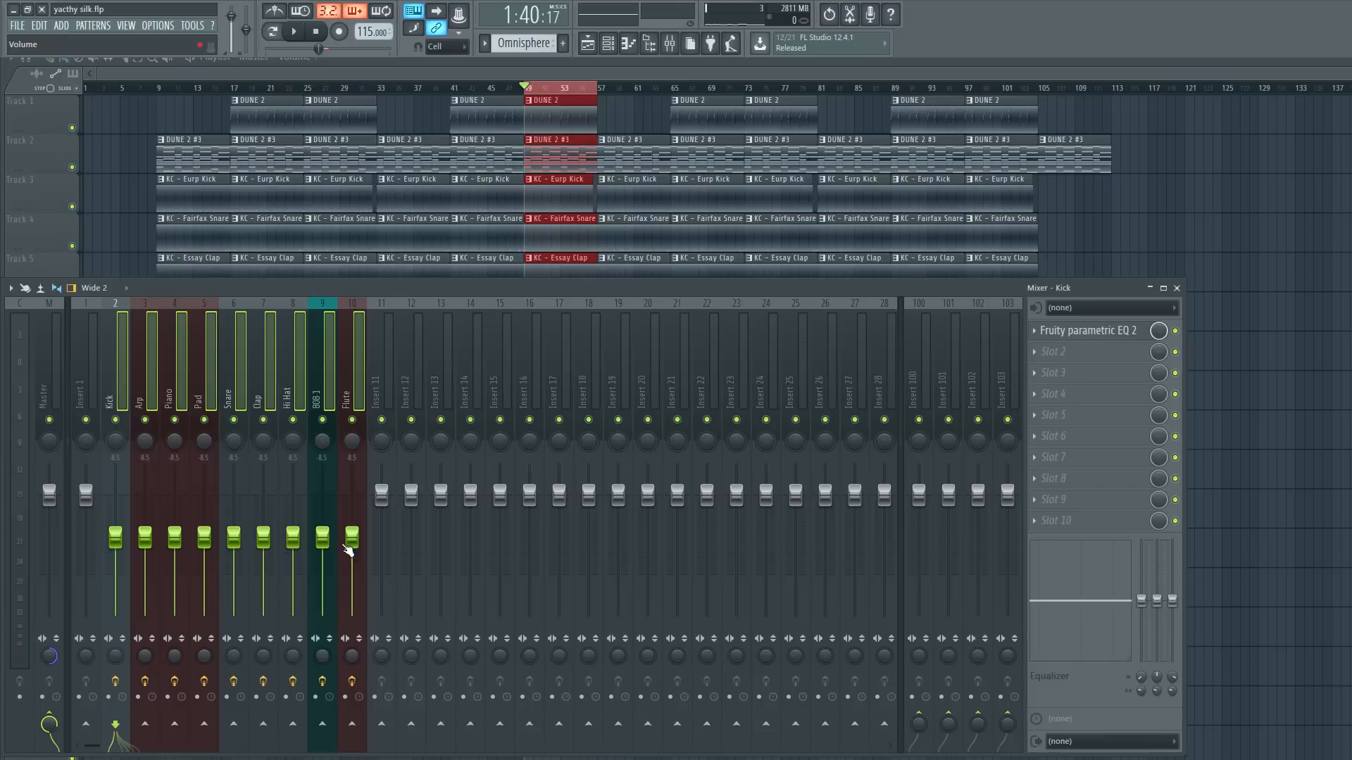
drag(360, 539, 360, 616)
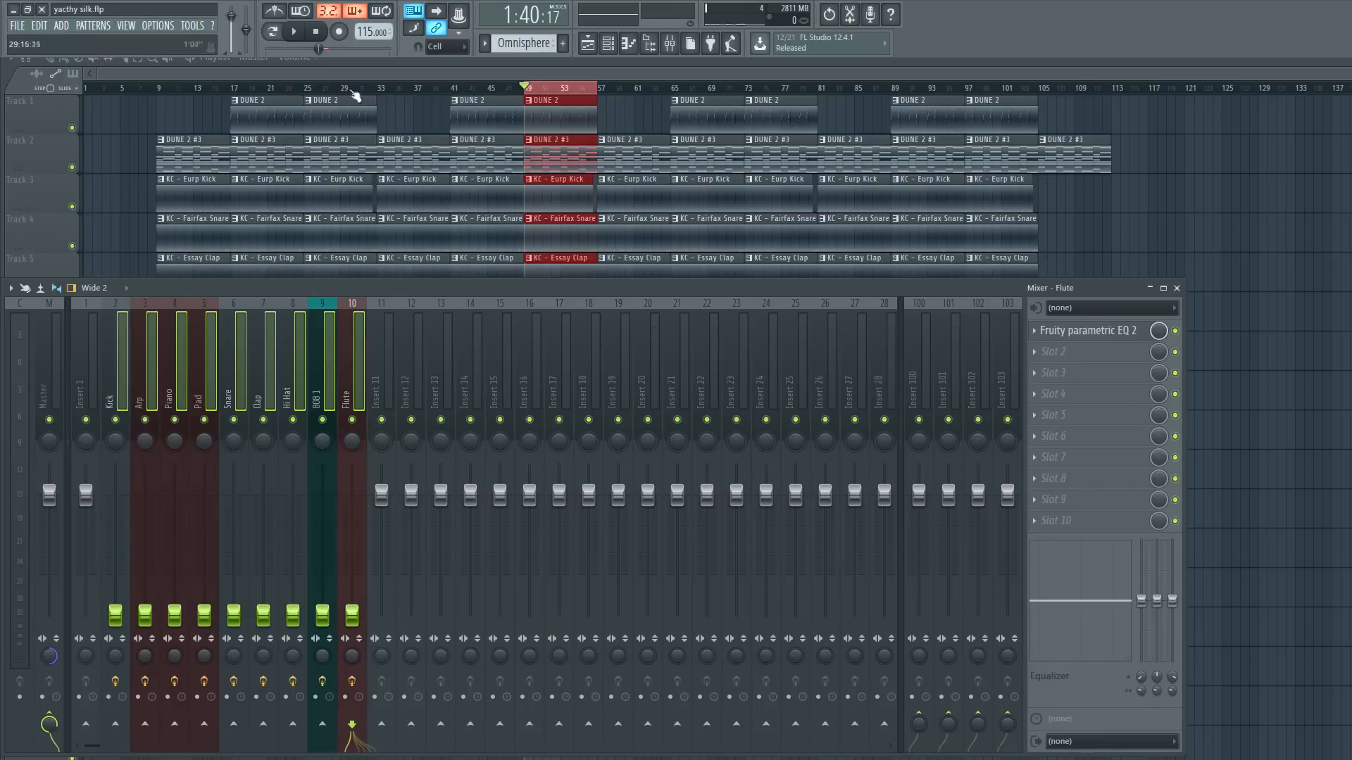
Set the playlist's loop range to bars 25 to 33, return to the mixer and select the Pad track.
click(243, 88)
drag(319, 89, 375, 102)
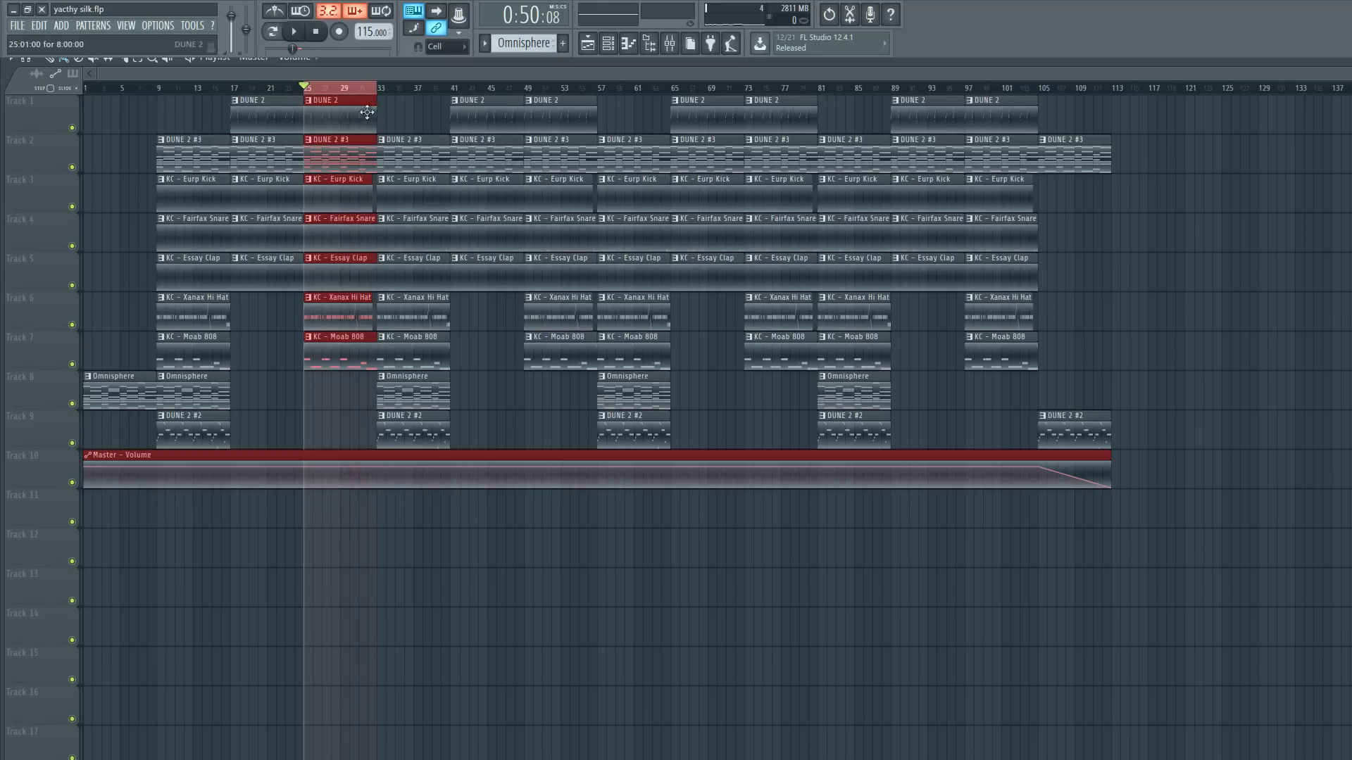
click(669, 43)
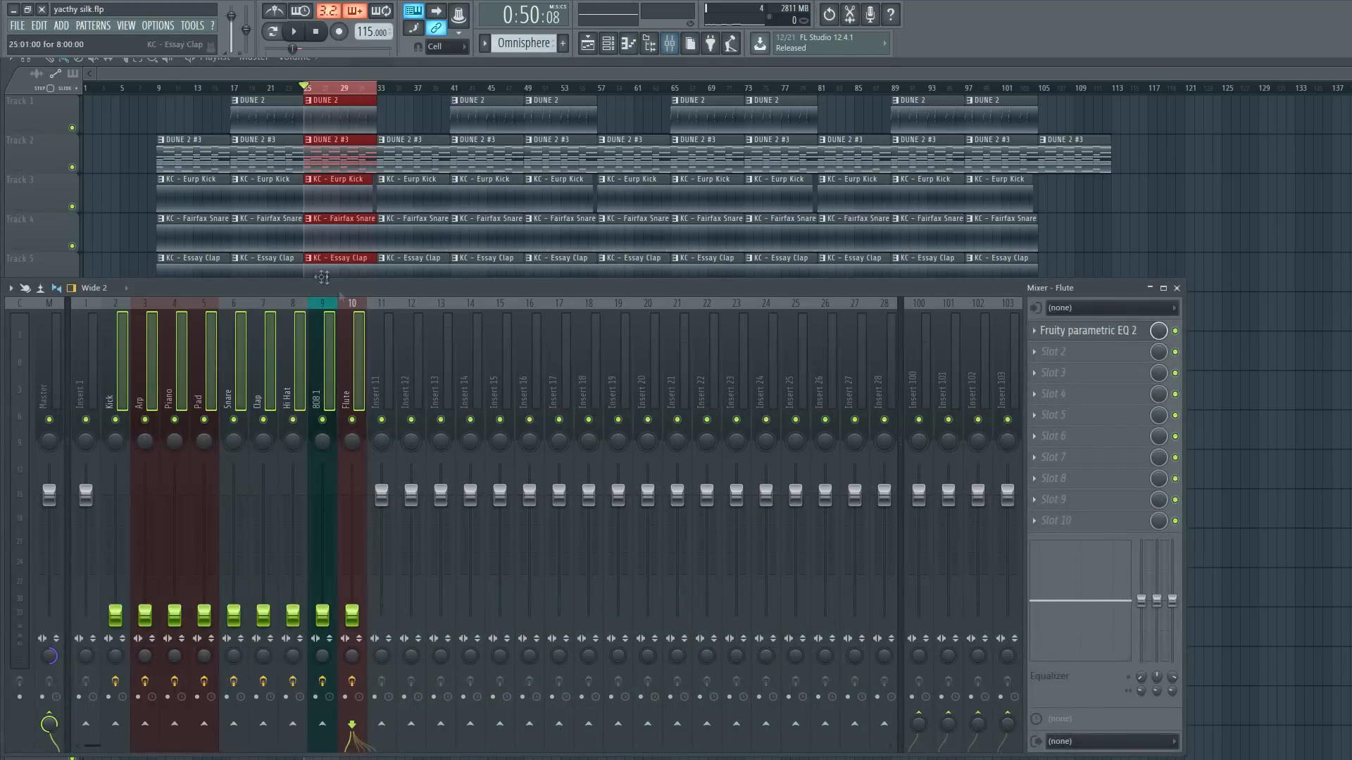
click(209, 391)
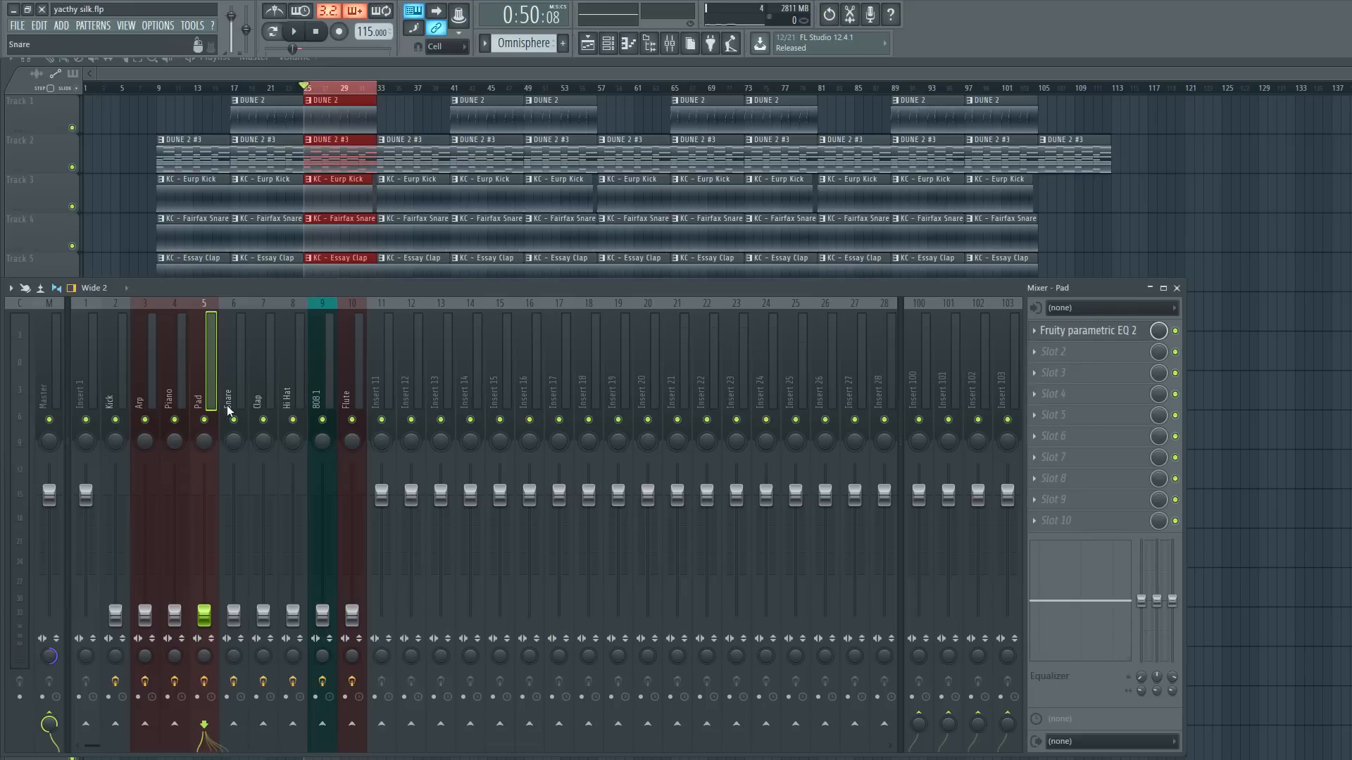
Set the playlist's loop range to bars 33 to 41 and return to the mixer.
key(F9)
drag(386, 97, 427, 104)
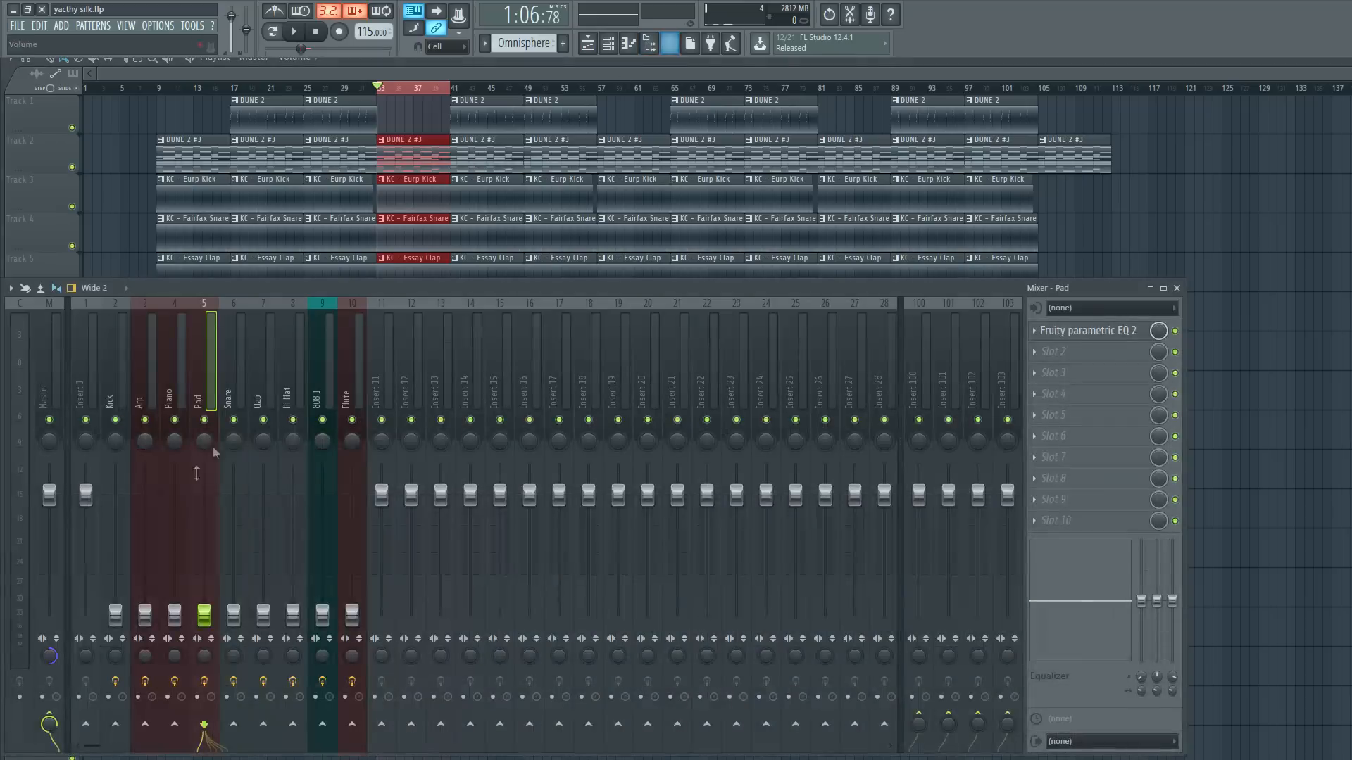
click(670, 43)
Raise the Piano track's volume fader to about -8.1 dB while playing the looped section.
click(176, 614)
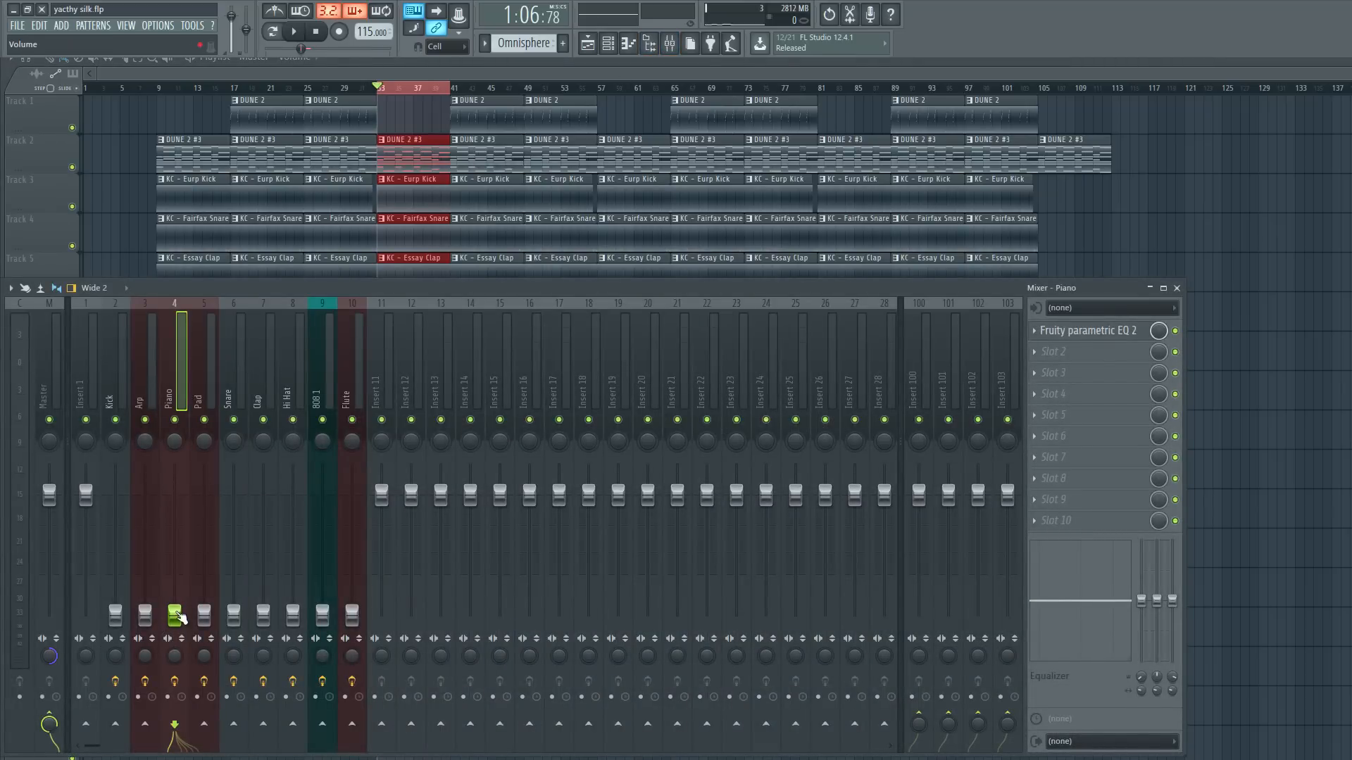
drag(180, 614, 181, 566)
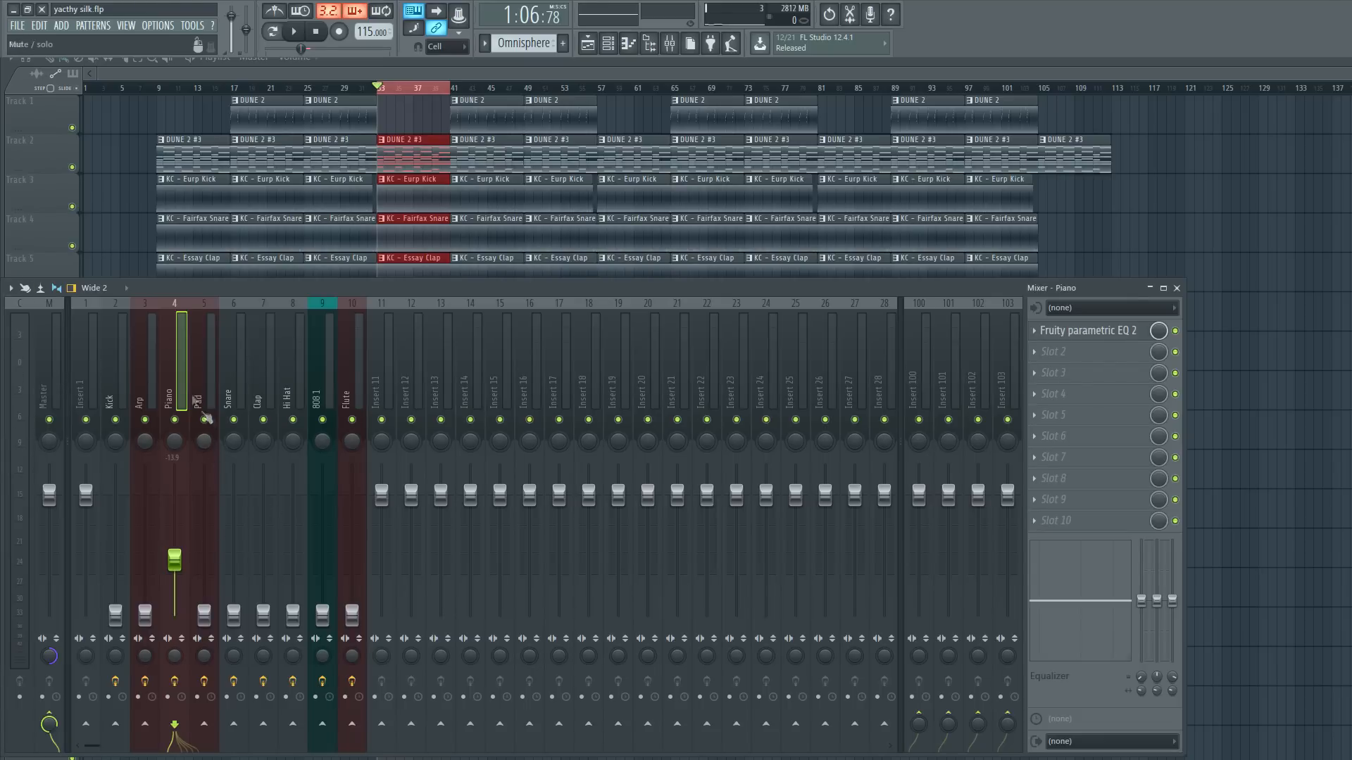
key(space)
drag(185, 576, 185, 552)
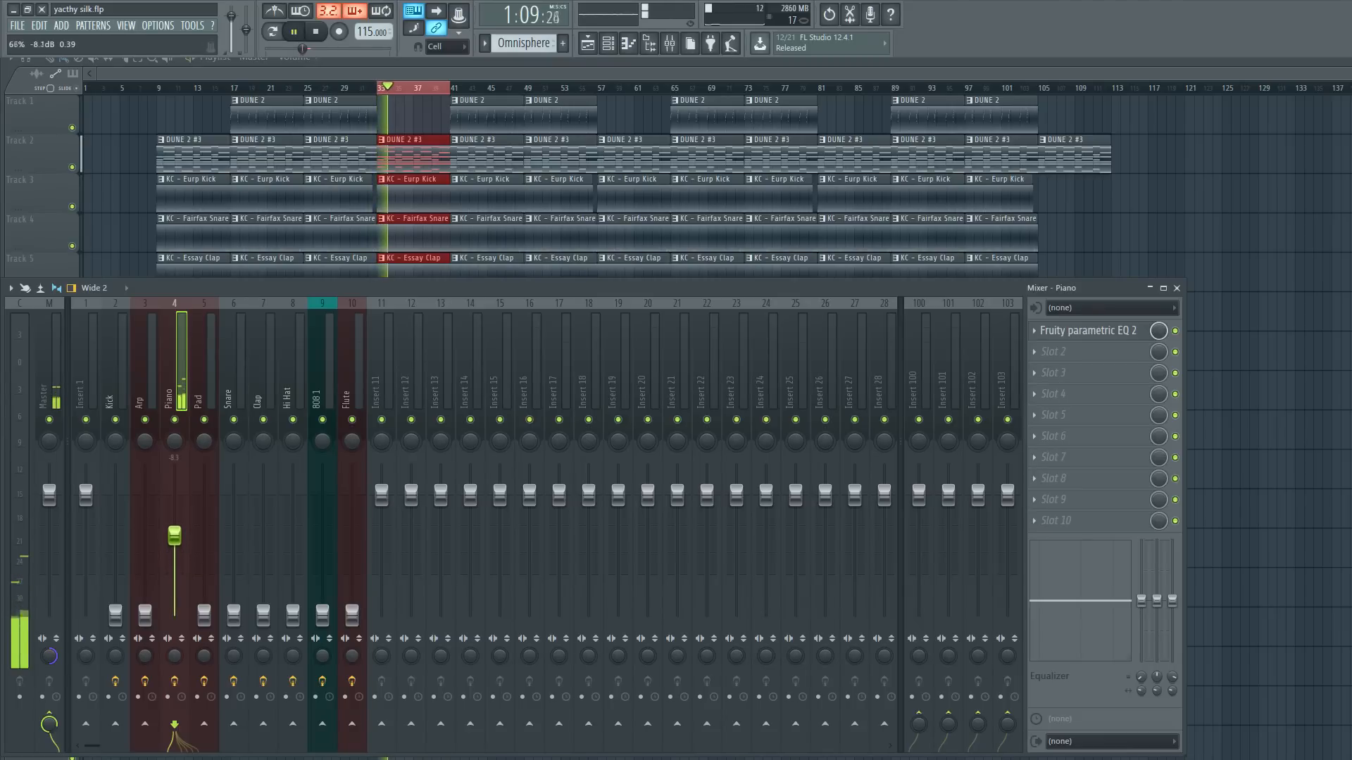
key(space)
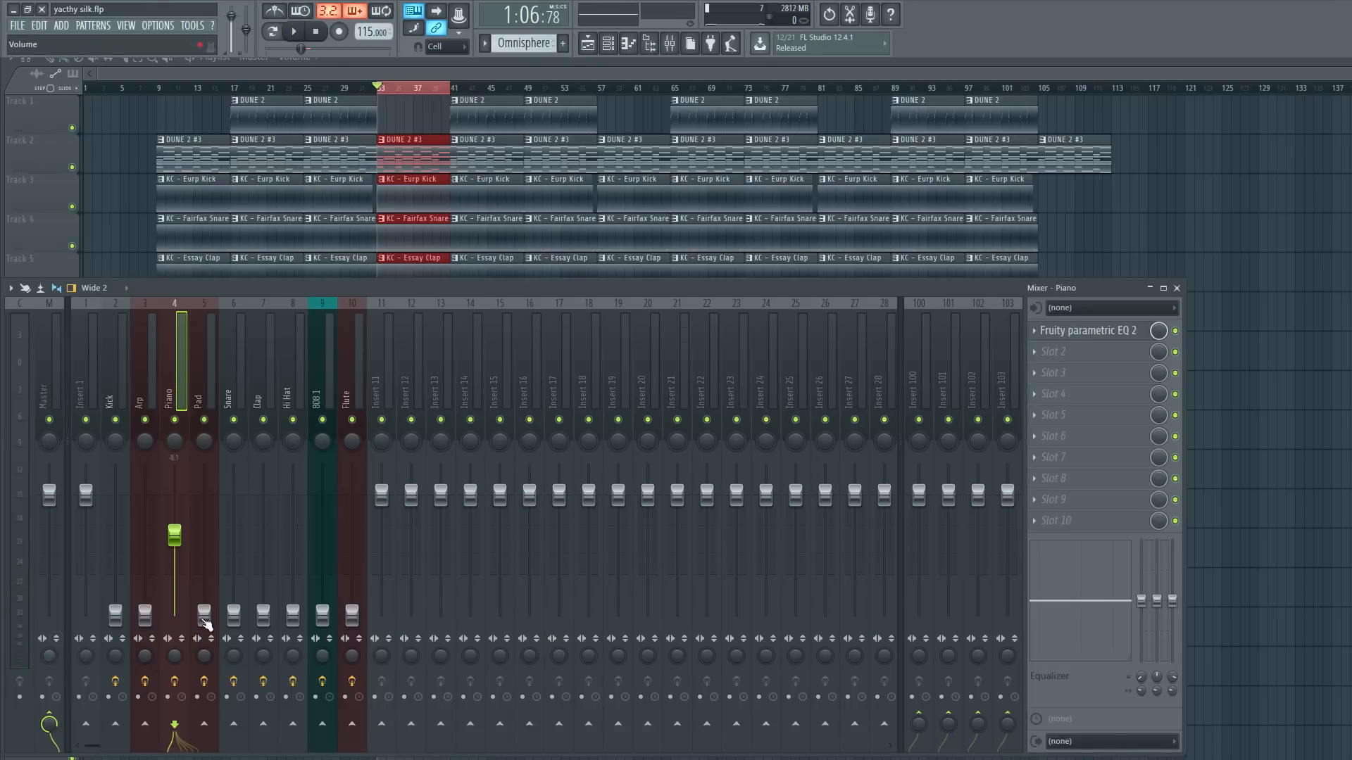
Select the Master track and play the looped section to check the master output level with the piano.
key(space)
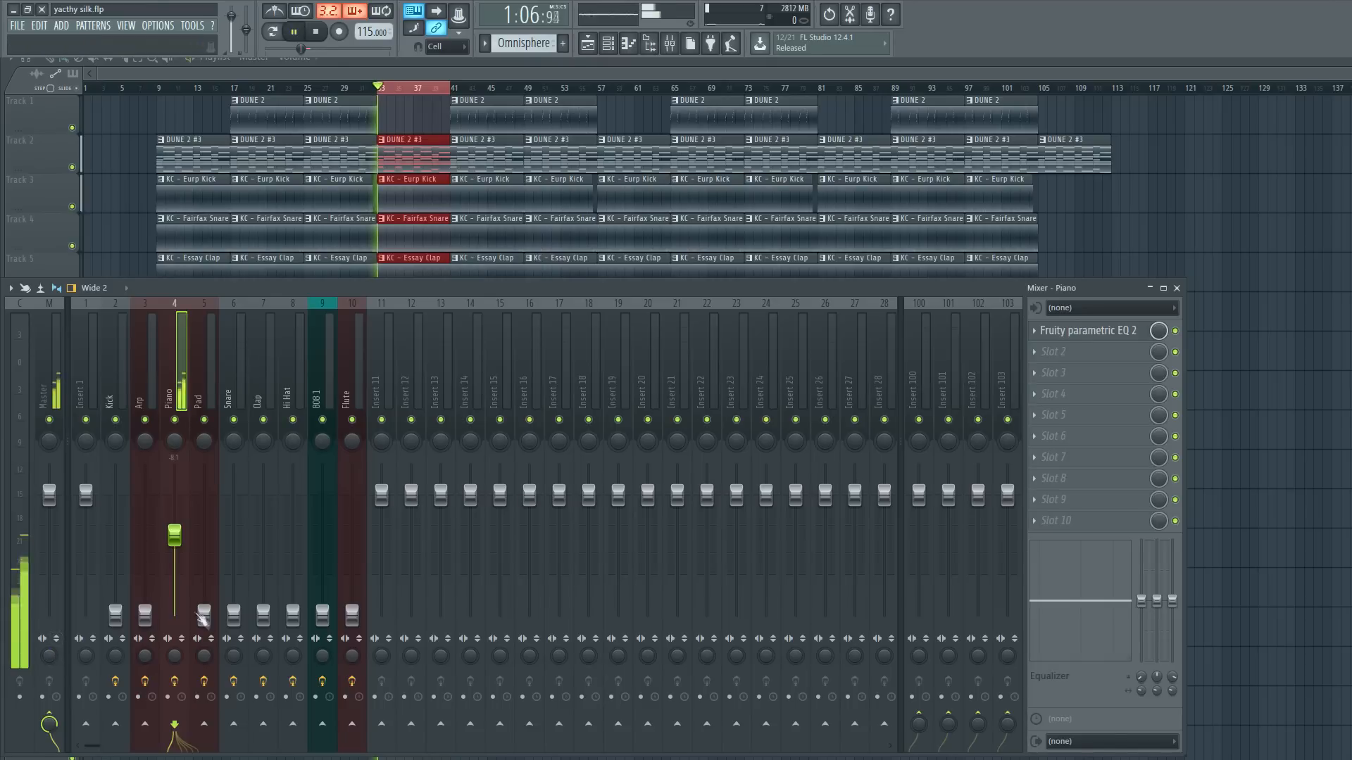
click(52, 656)
key(space)
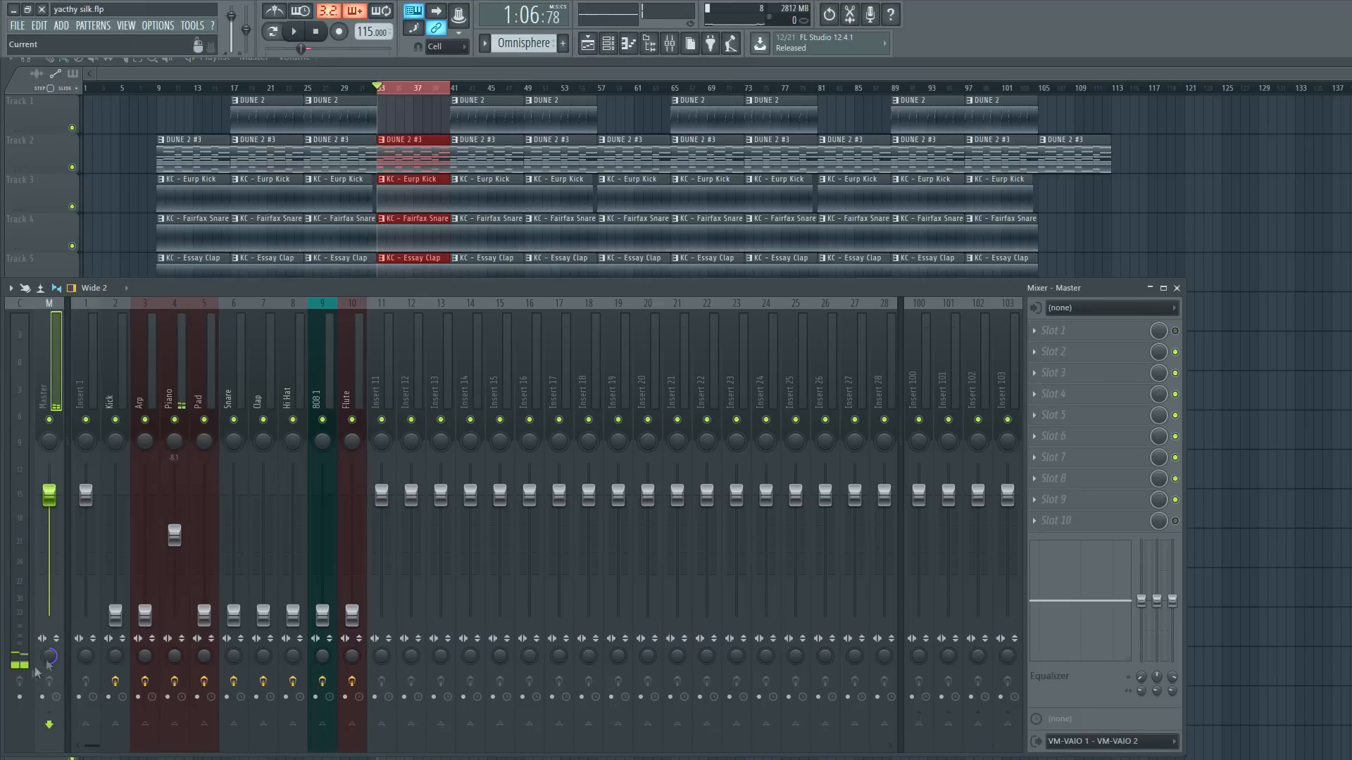
key(space)
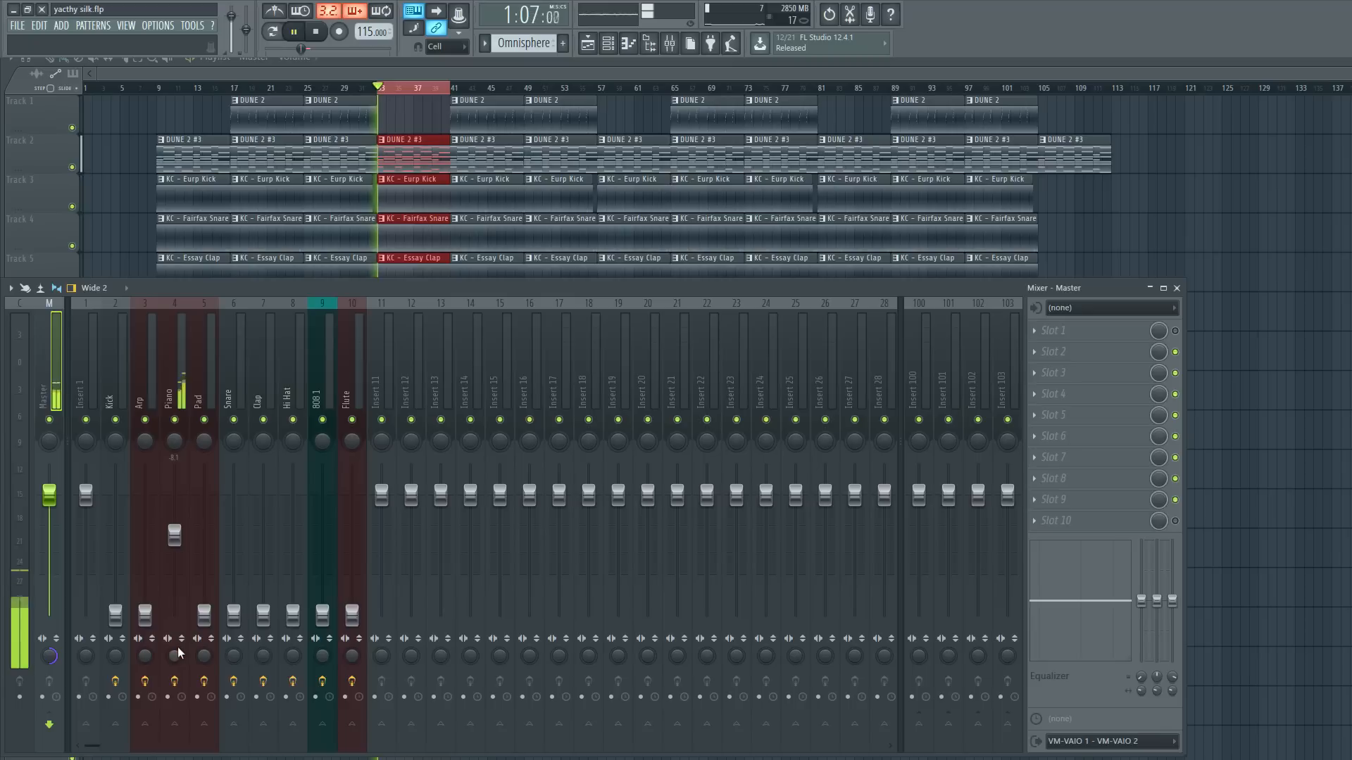
key(space)
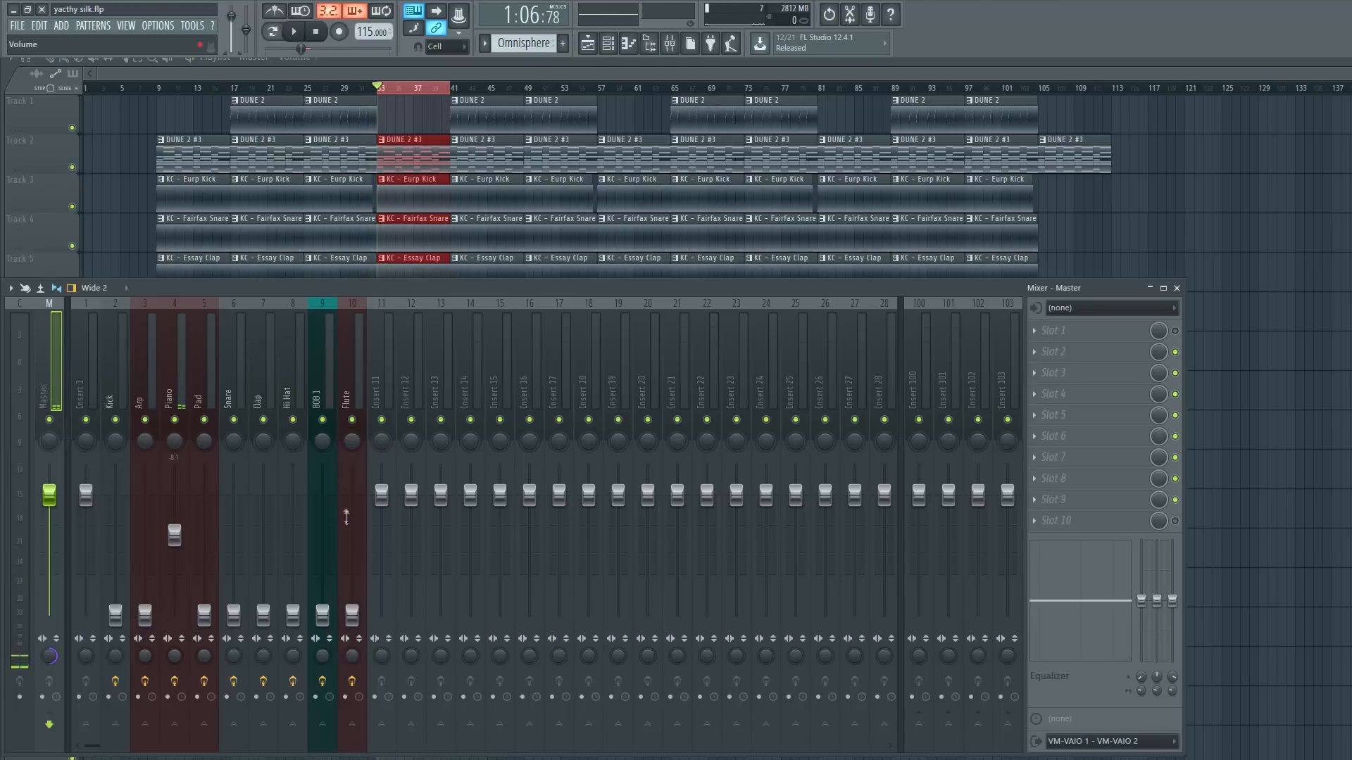
Fine-tune the Piano track's volume fader to about -7.6 dB while playing the looped section.
key(space)
drag(174, 536, 175, 534)
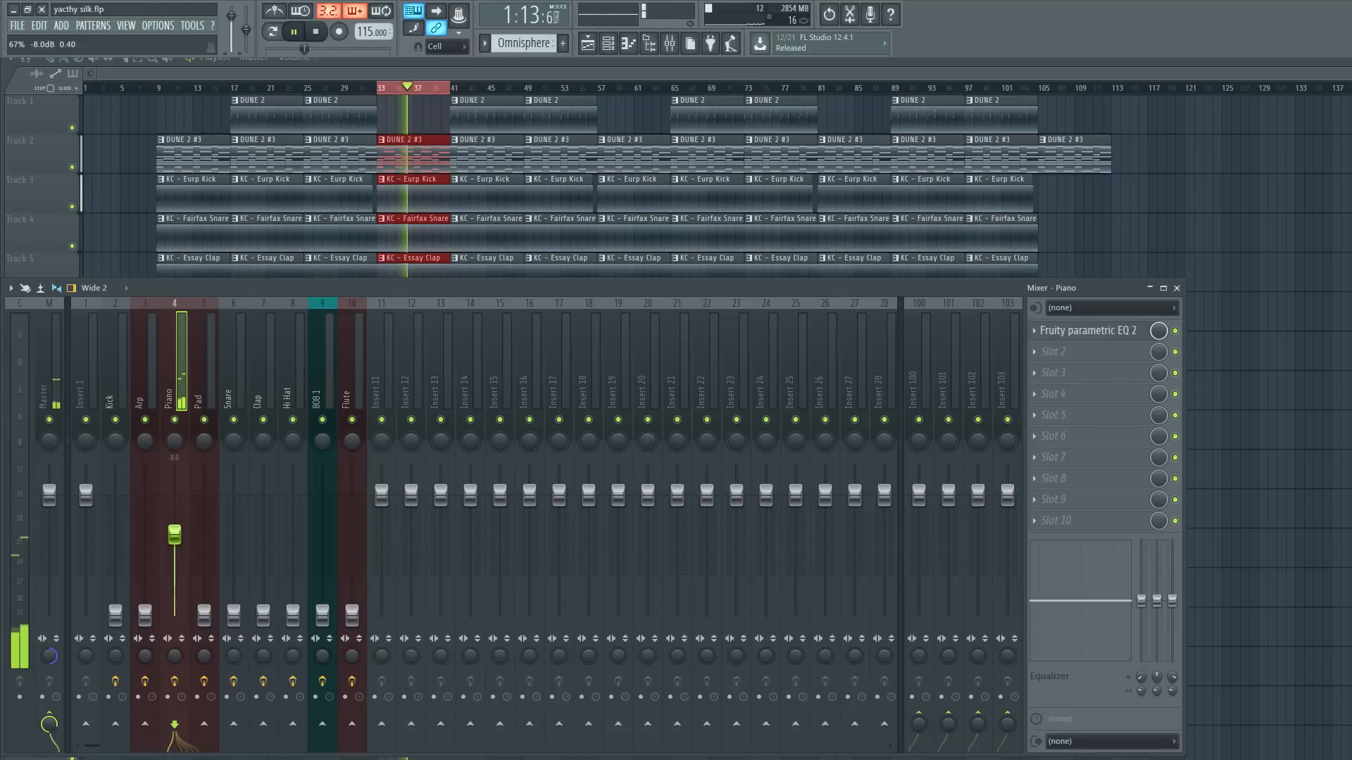
drag(175, 535, 175, 533)
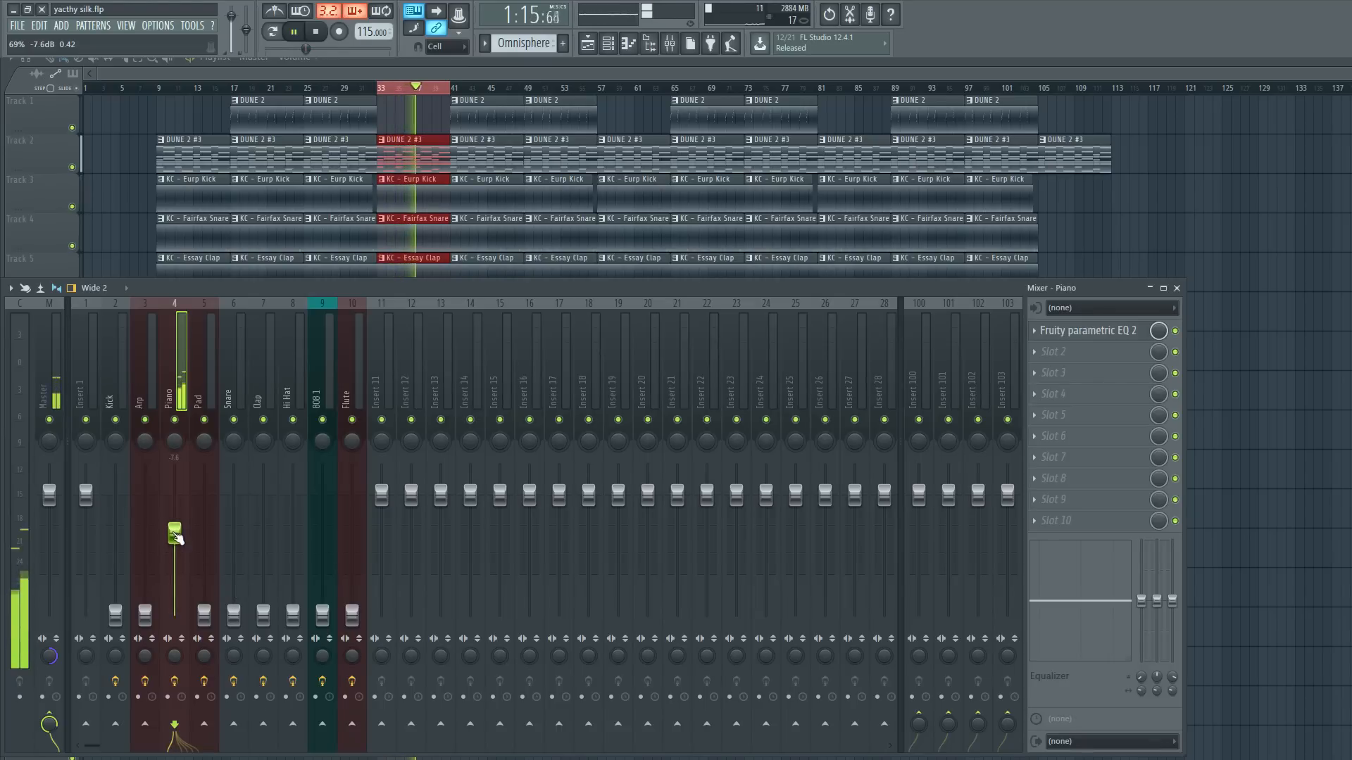
key(space)
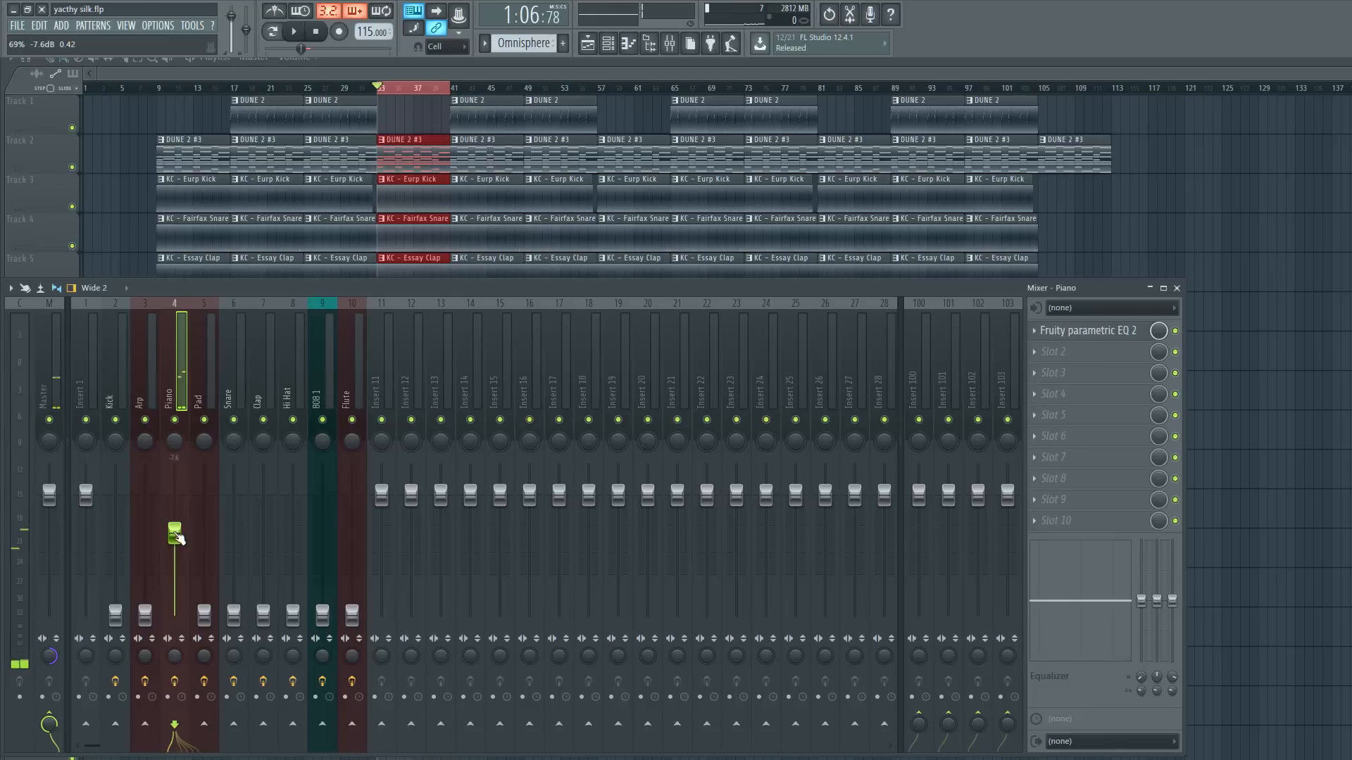
Pull the Piano fader fully down, then raise it again to about -7.6 dB while the loop plays.
drag(177, 539, 175, 614)
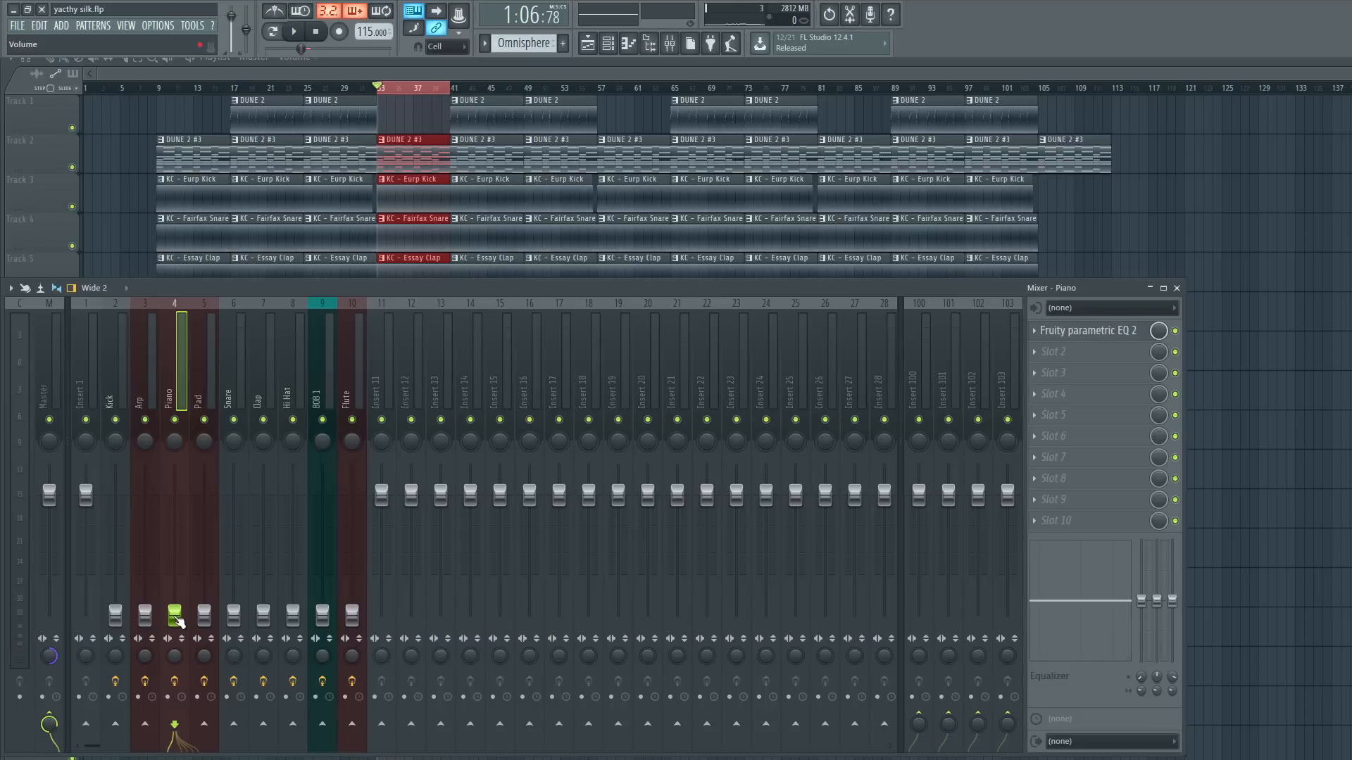
key(space)
drag(178, 620, 179, 536)
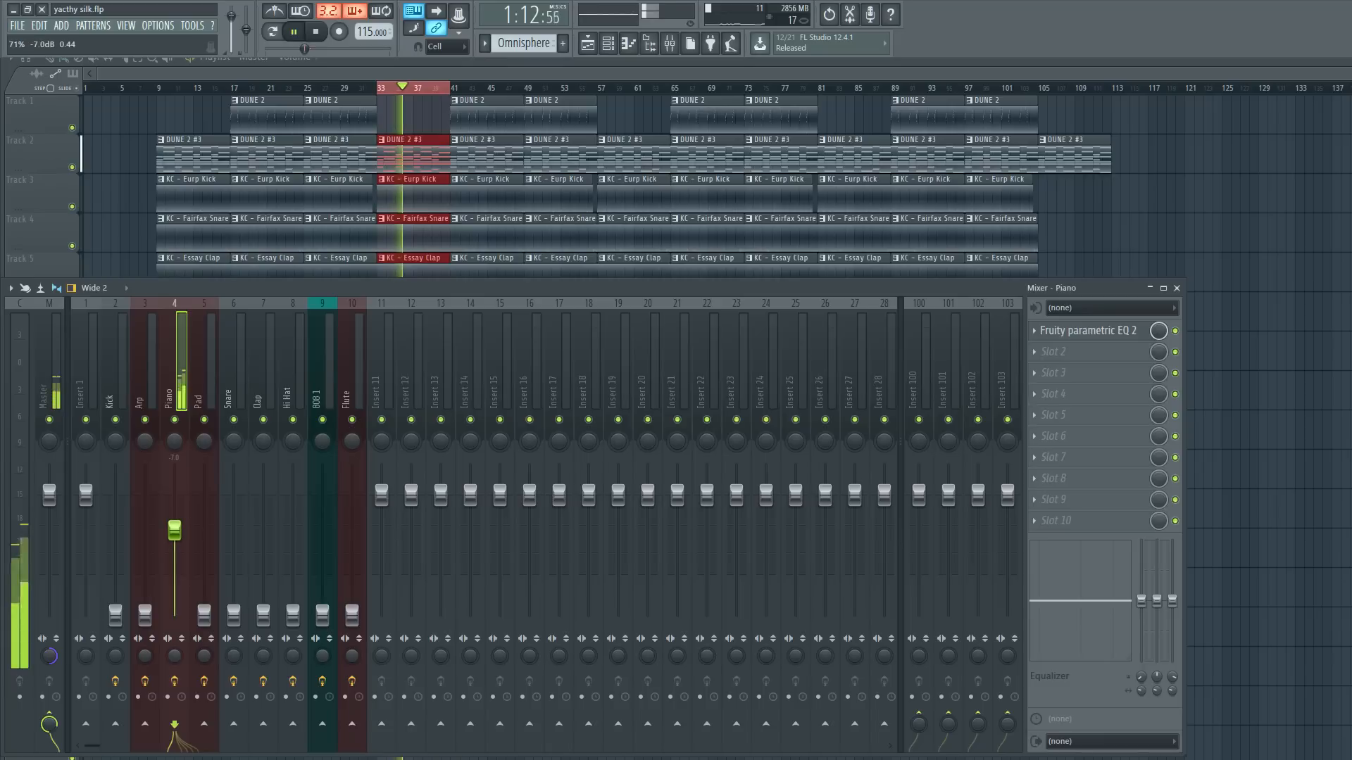
drag(179, 537, 179, 539)
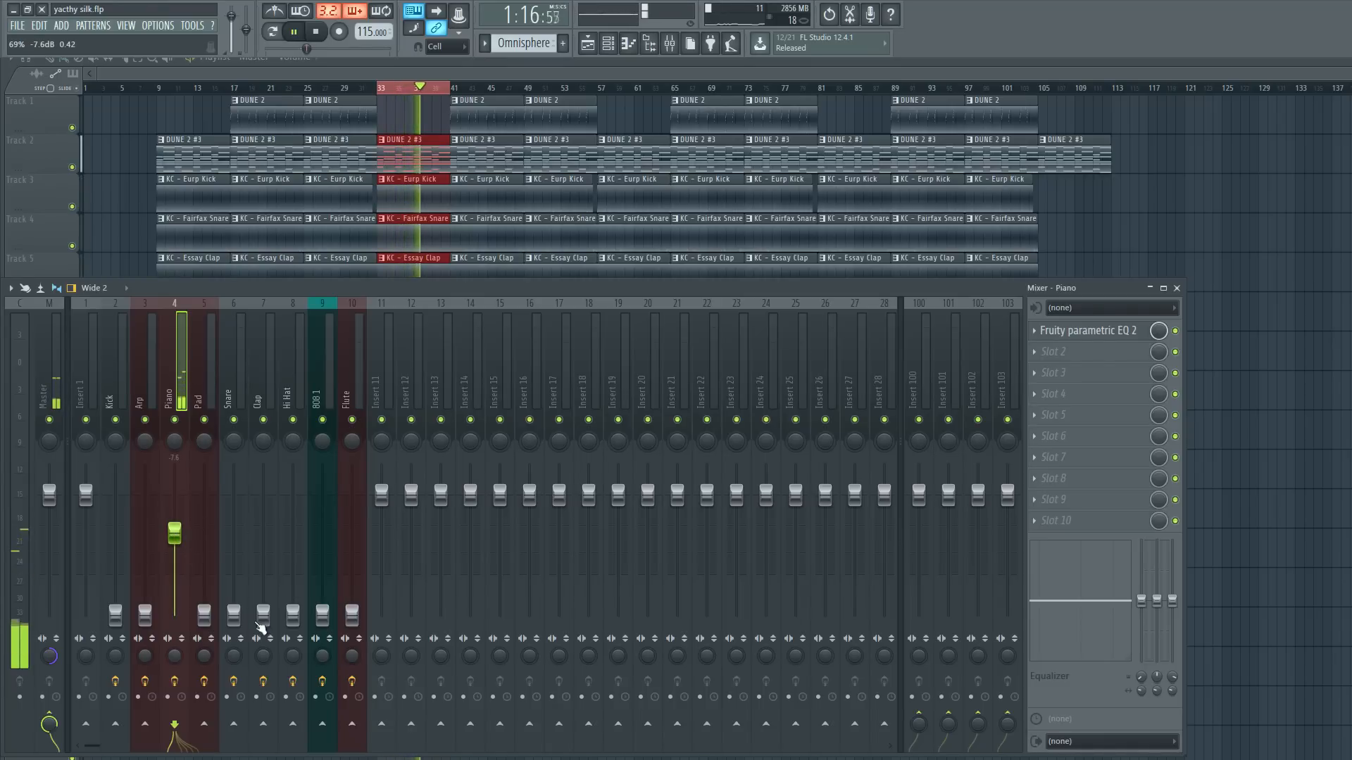
key(space)
Balance the Pad against the Piano during loop playback, setting Pad to about -9.6 dB and Piano to about -5.9 dB.
click(218, 401)
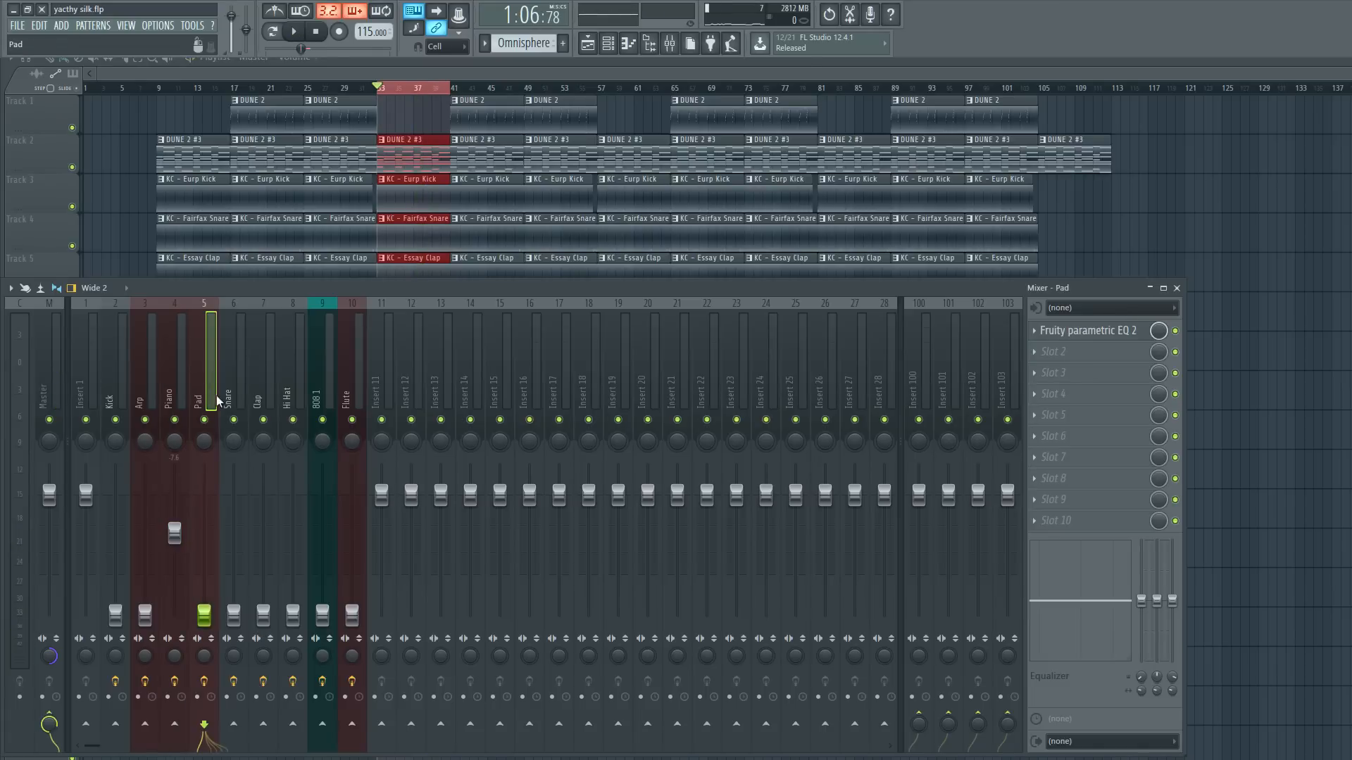
key(space)
drag(211, 628, 174, 525)
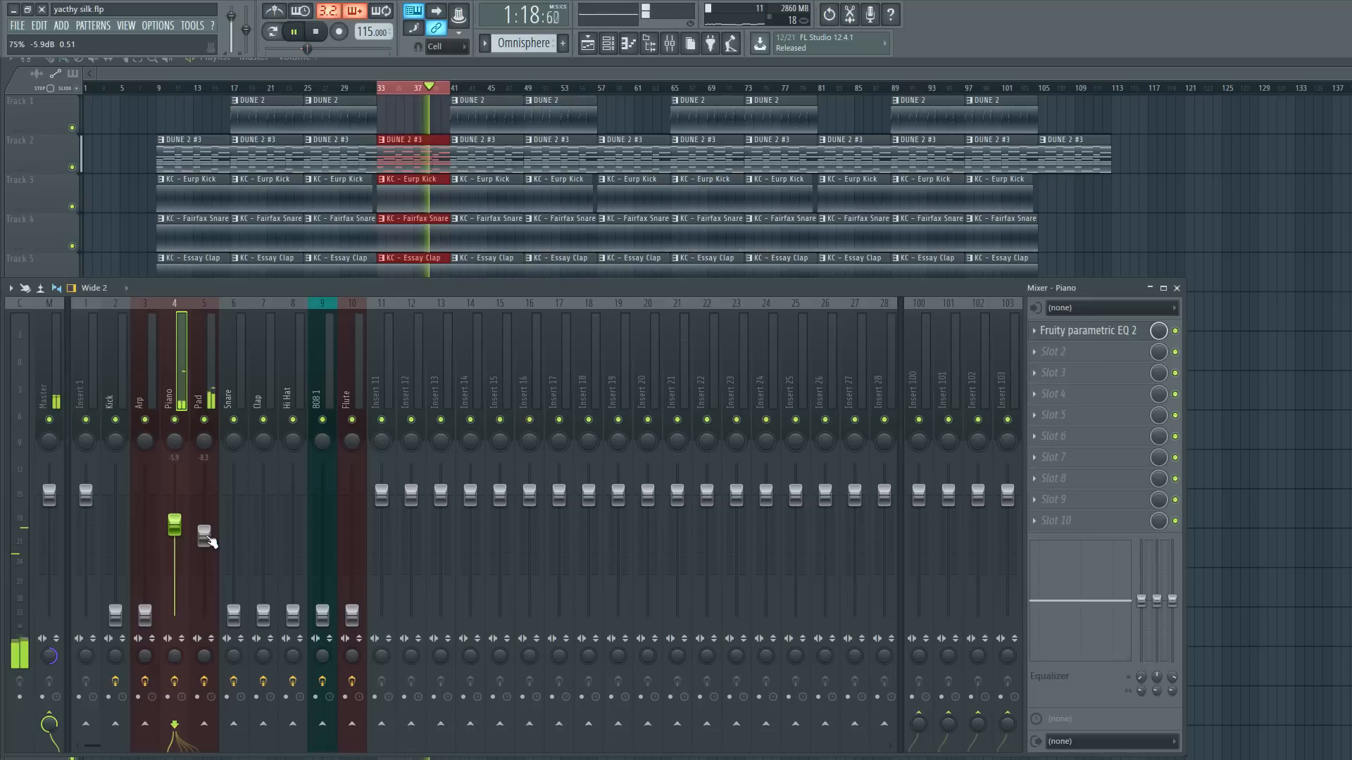
drag(206, 538, 205, 542)
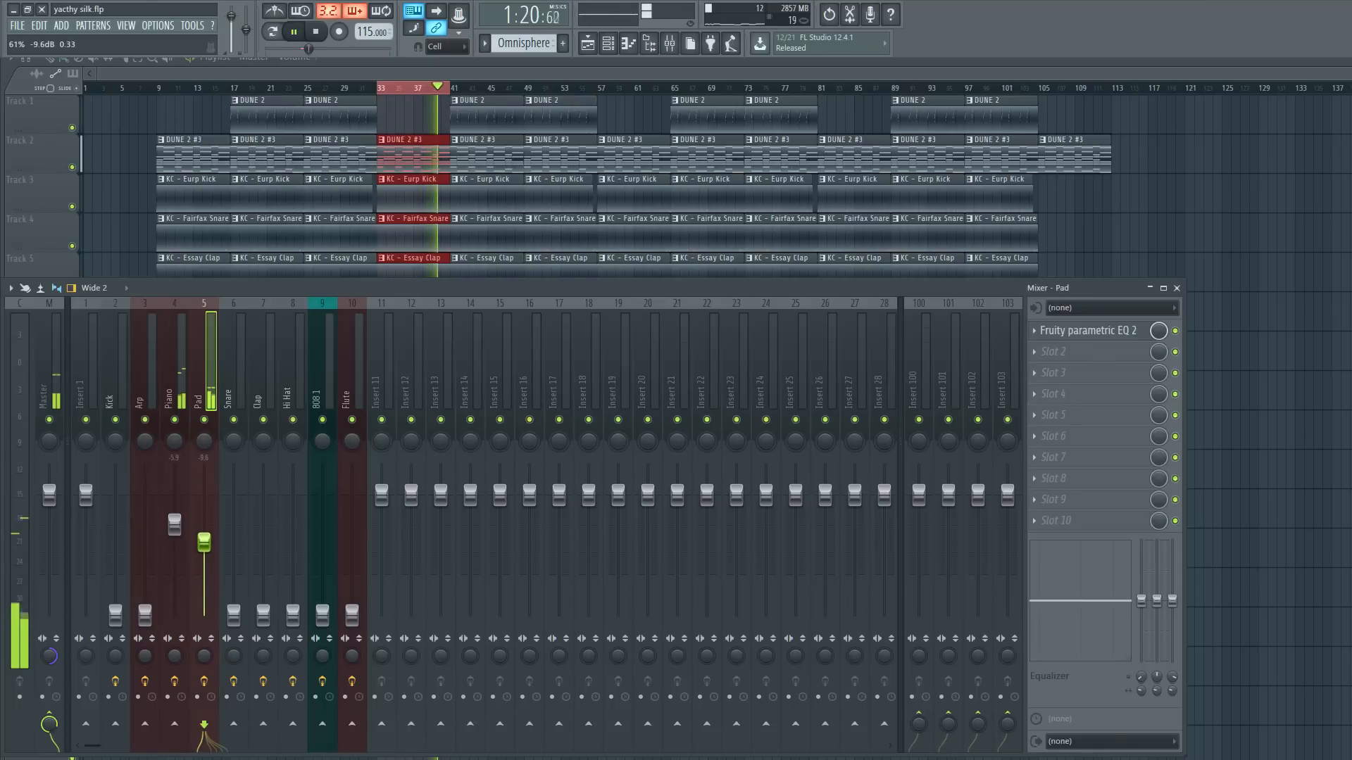
key(space)
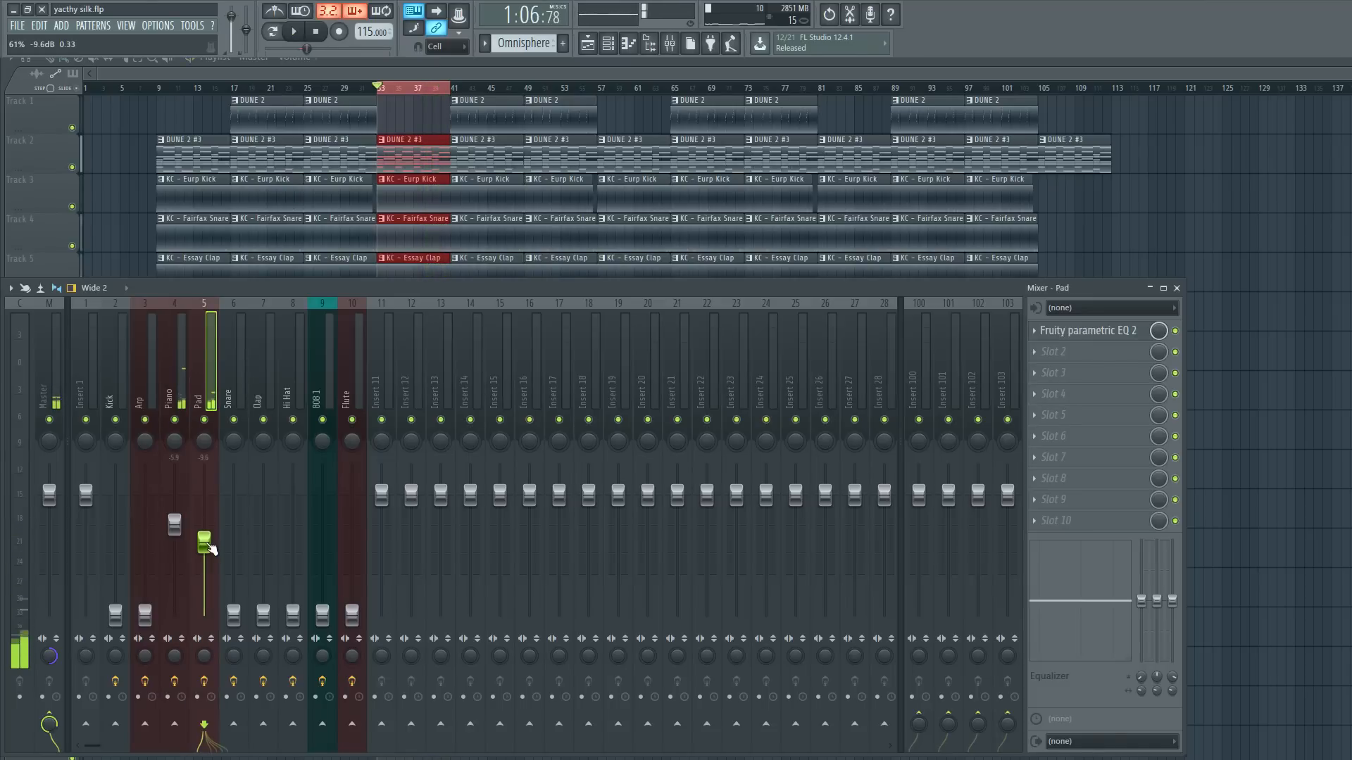
Raise the Flute track's volume fader to about -8.0 dB while playing the looped section.
key(space)
drag(352, 614, 353, 547)
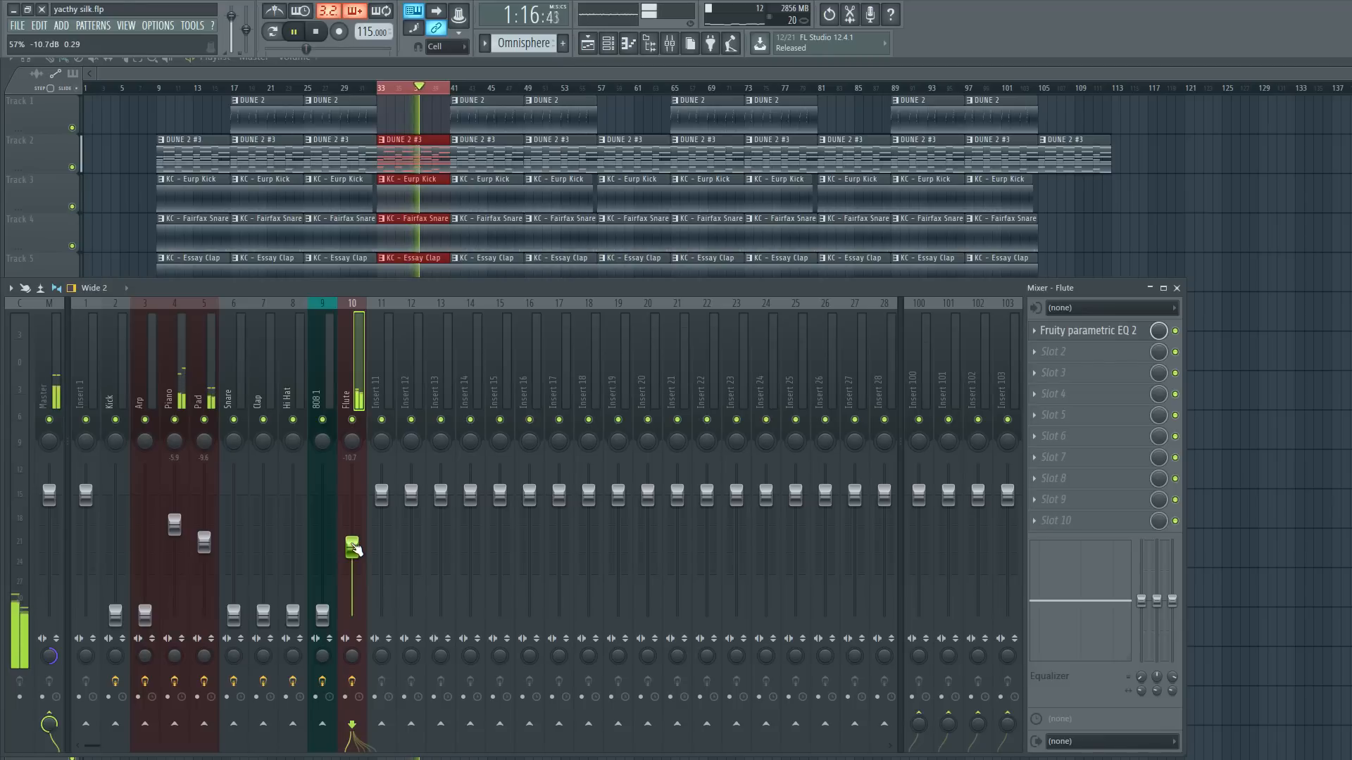
scroll(354, 550, up, 3)
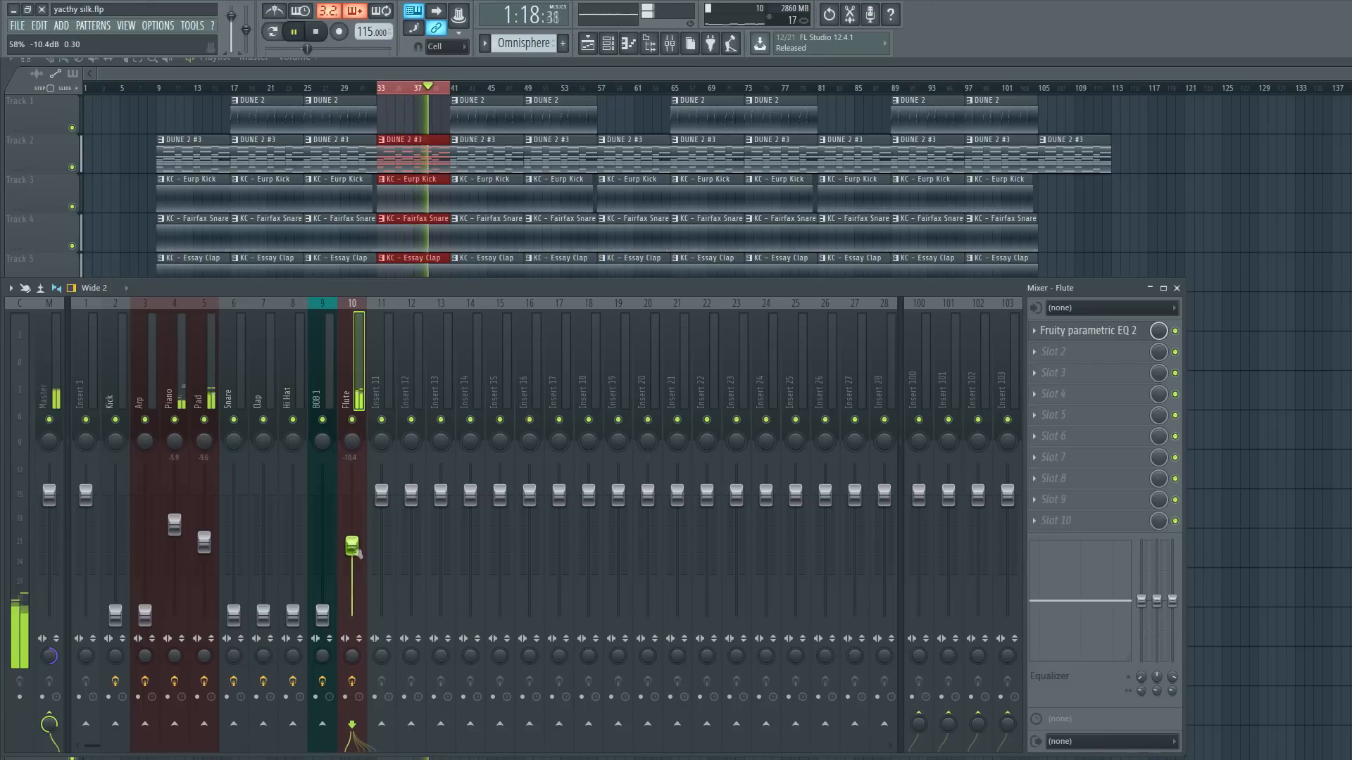
scroll(355, 551, up, 4)
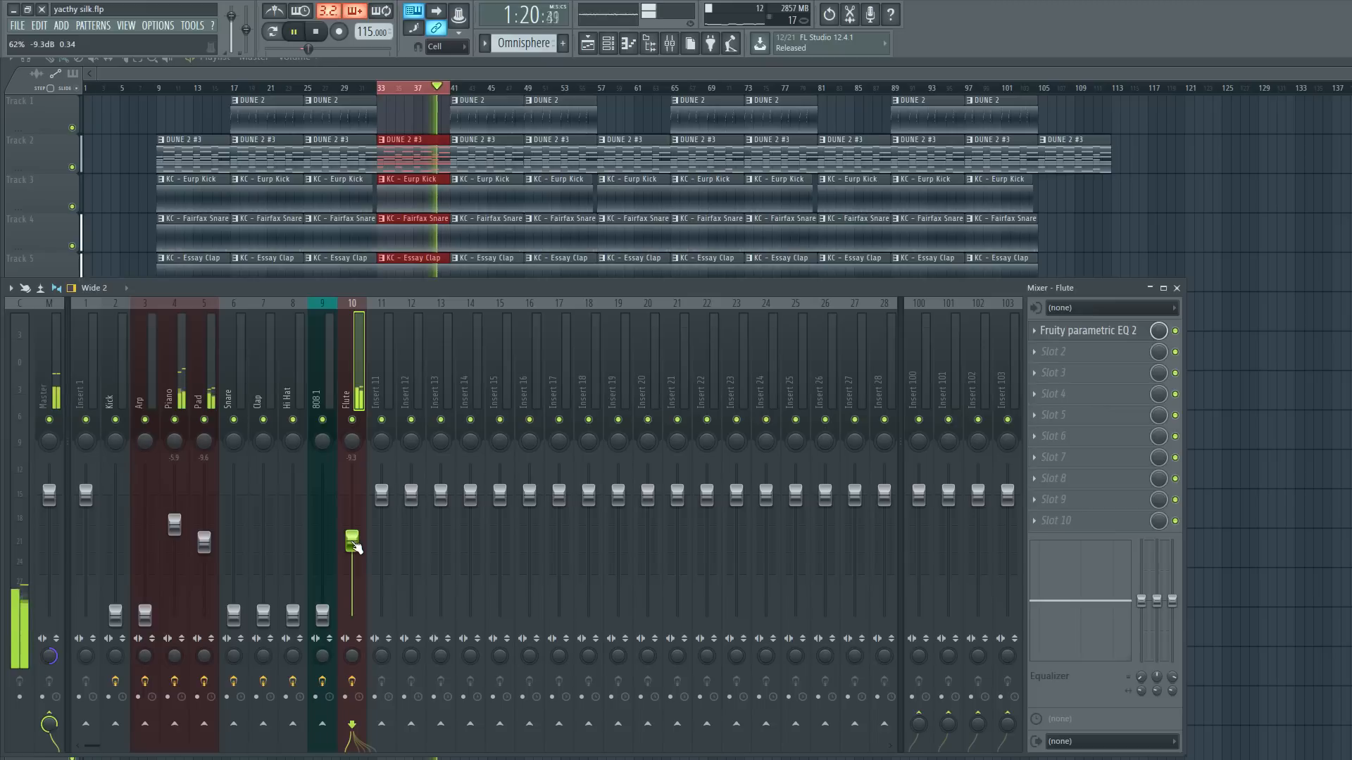
scroll(355, 549, up, 3)
key(space)
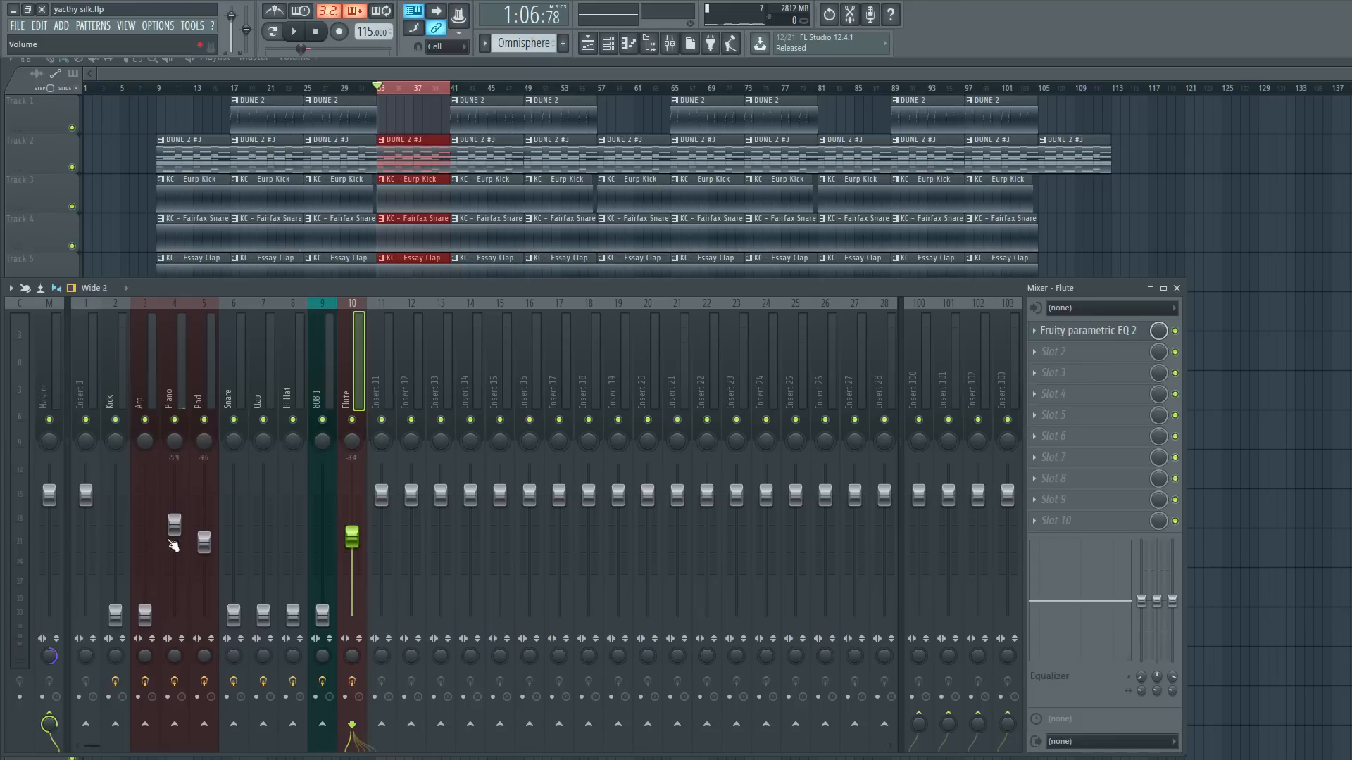
key(space)
scroll(361, 559, up, 2)
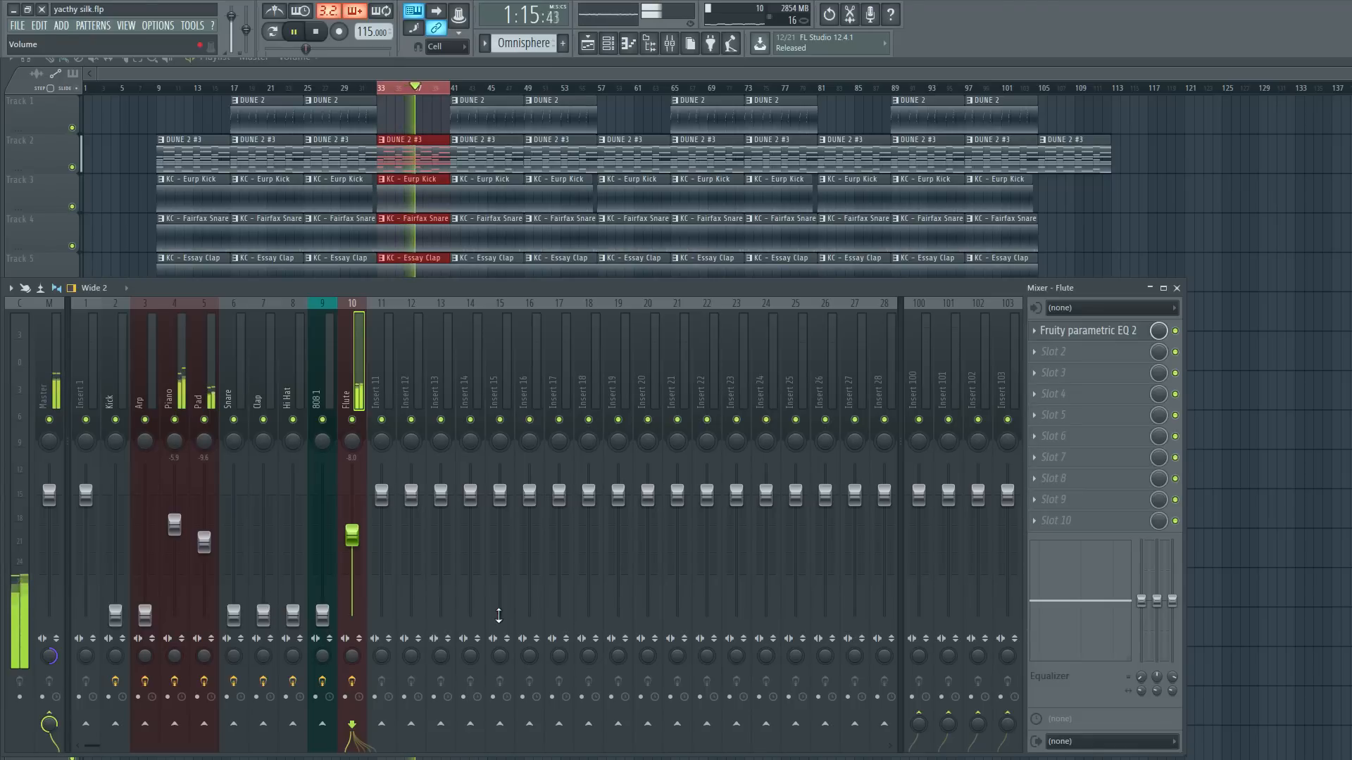
key(space)
Loop bars 41 to 49 in the playlist and raise the Arp track's volume fader to about -5.1 dB during playback.
key(F9)
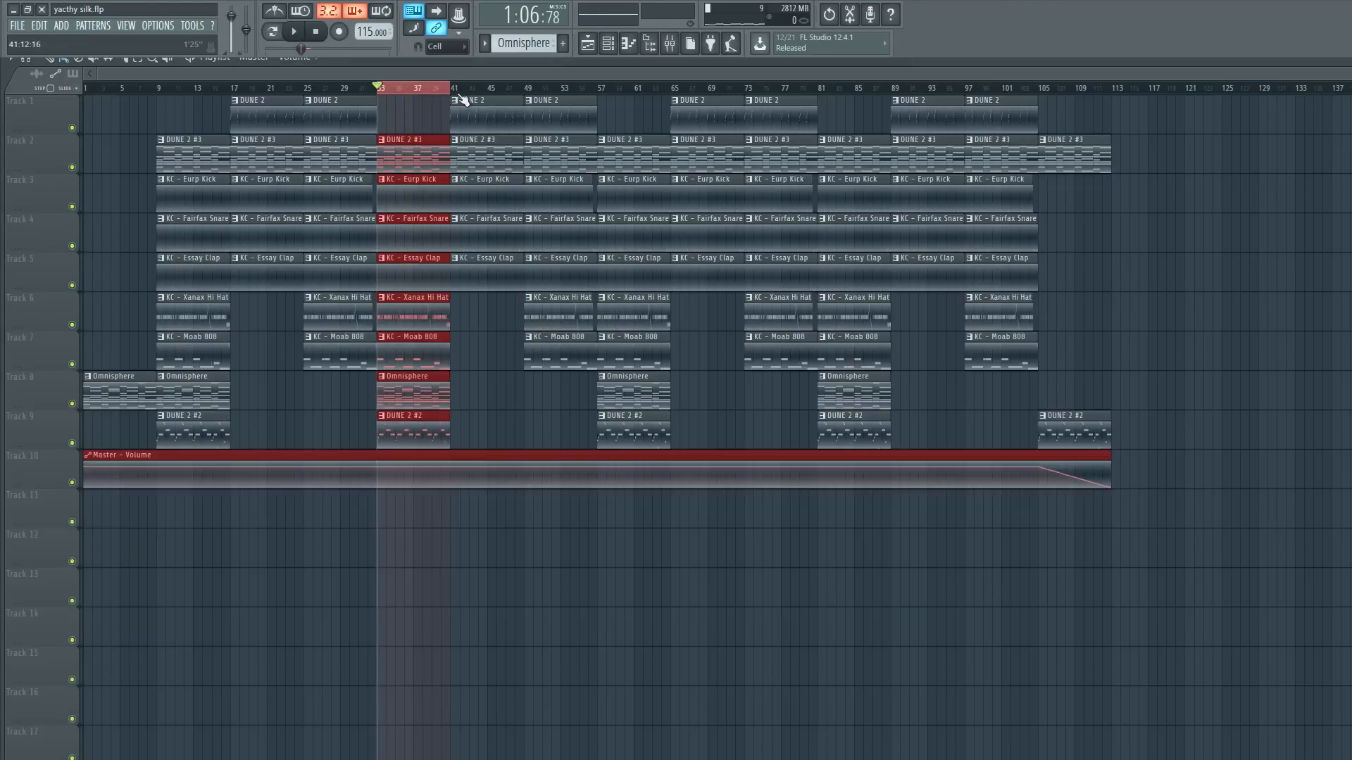
drag(461, 93, 510, 95)
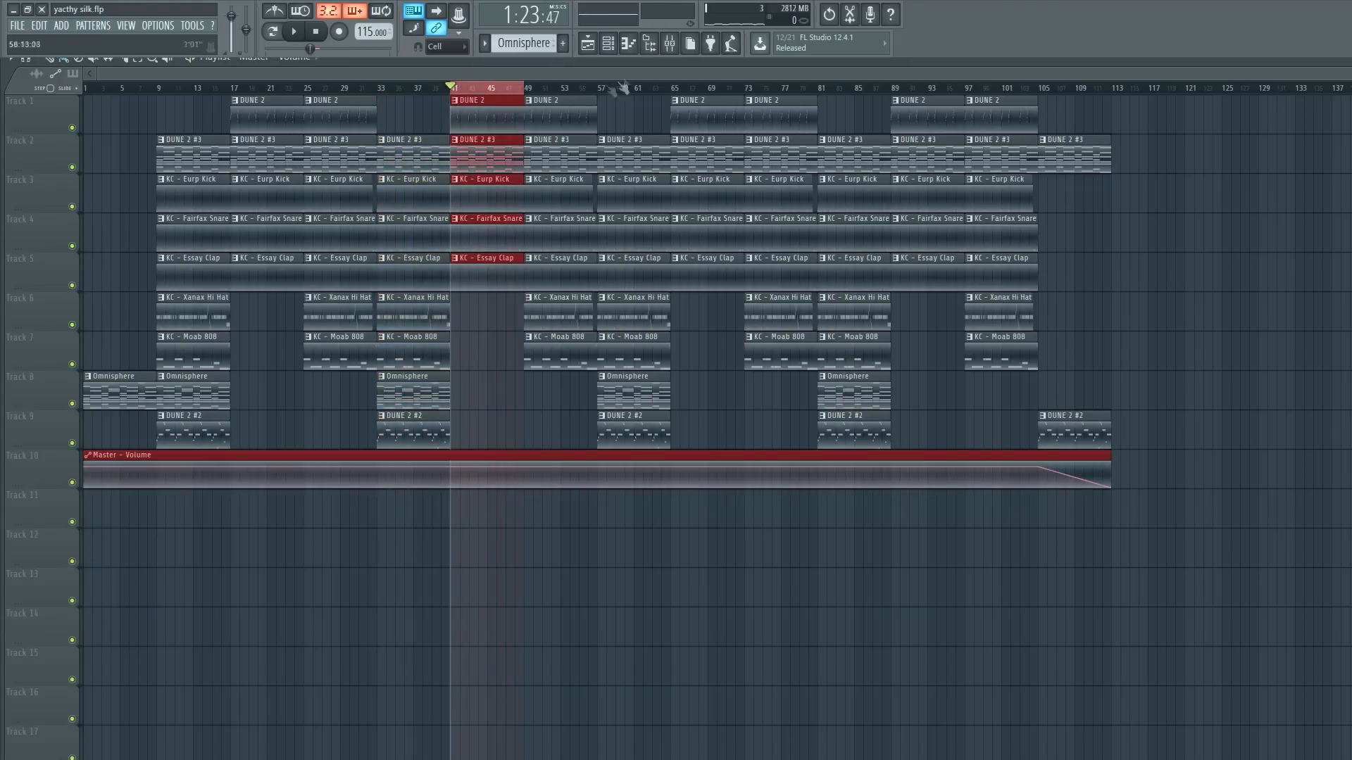
click(670, 43)
drag(150, 614, 145, 520)
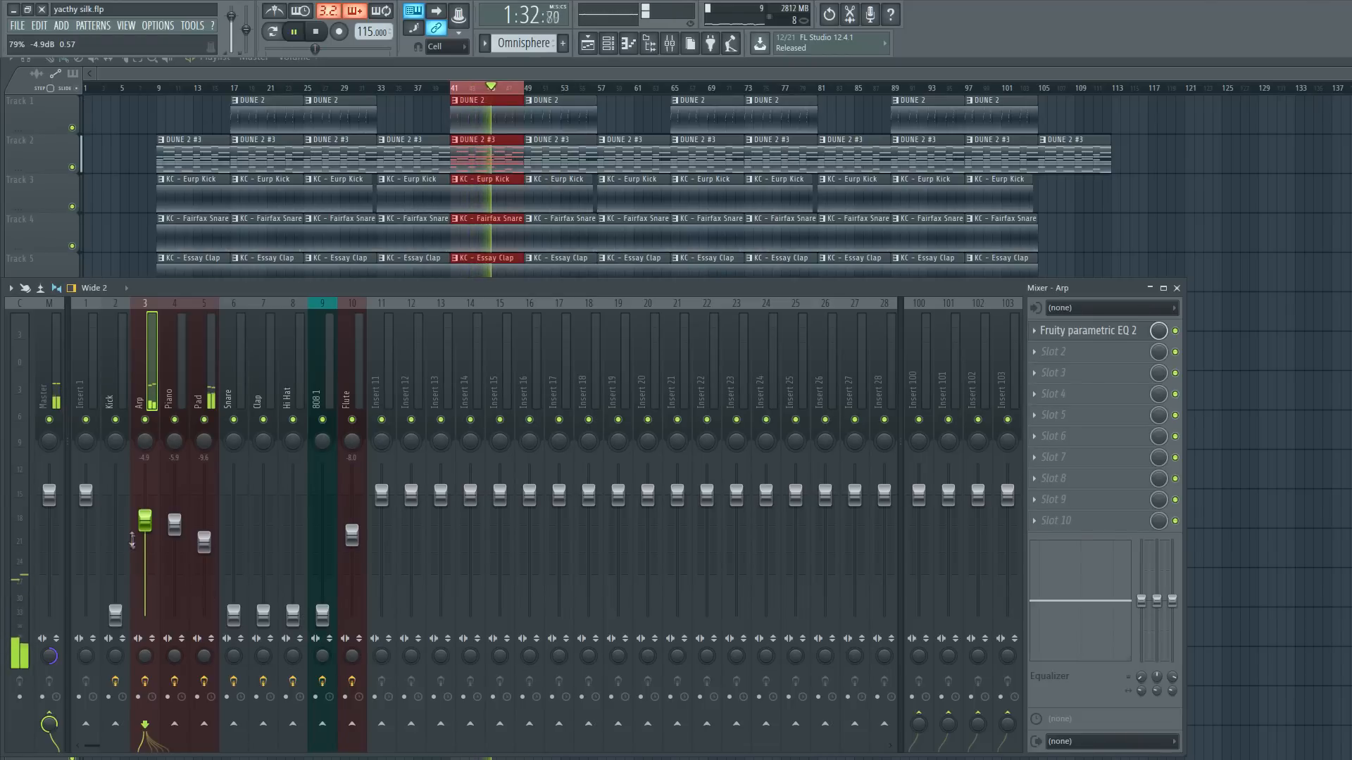
key(space)
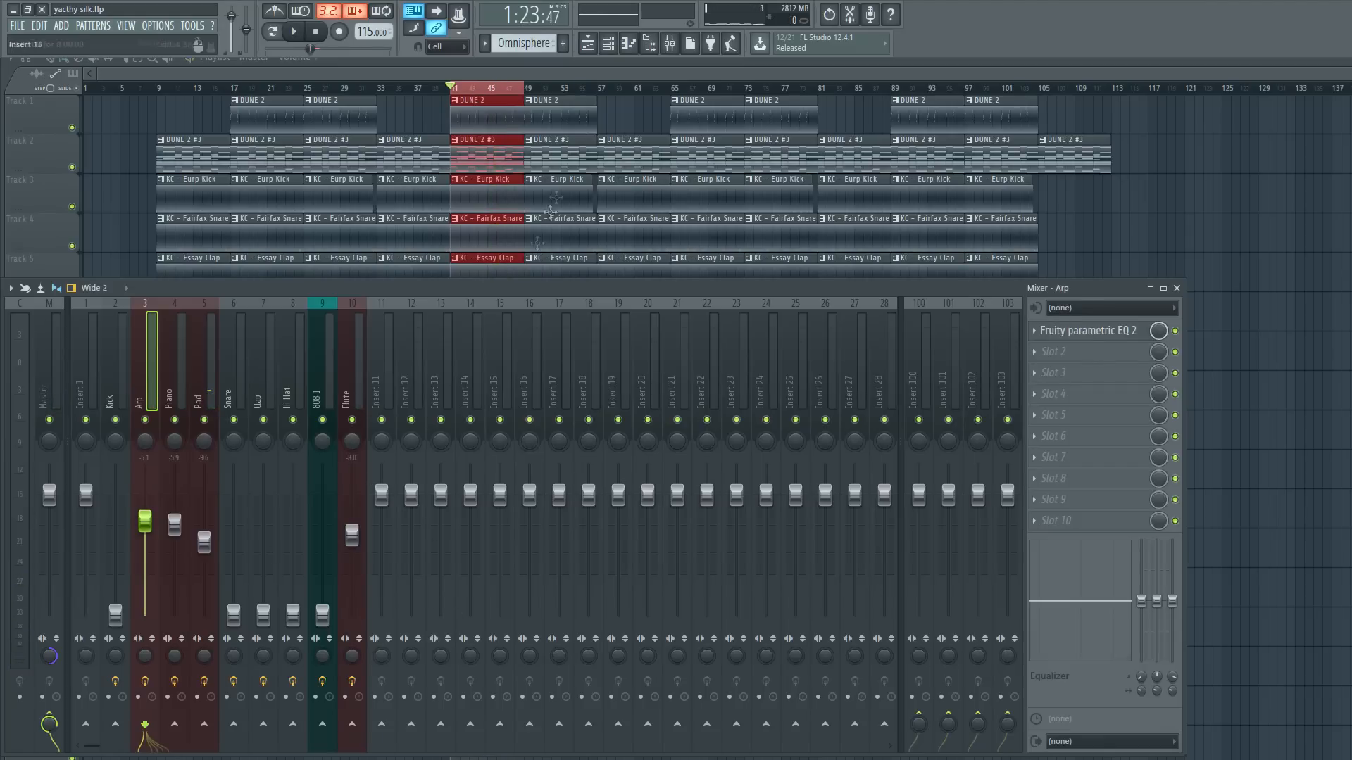
Set the playlist's loop range to bars 49 to 57 and return to the mixer.
key(F9)
drag(528, 89, 597, 89)
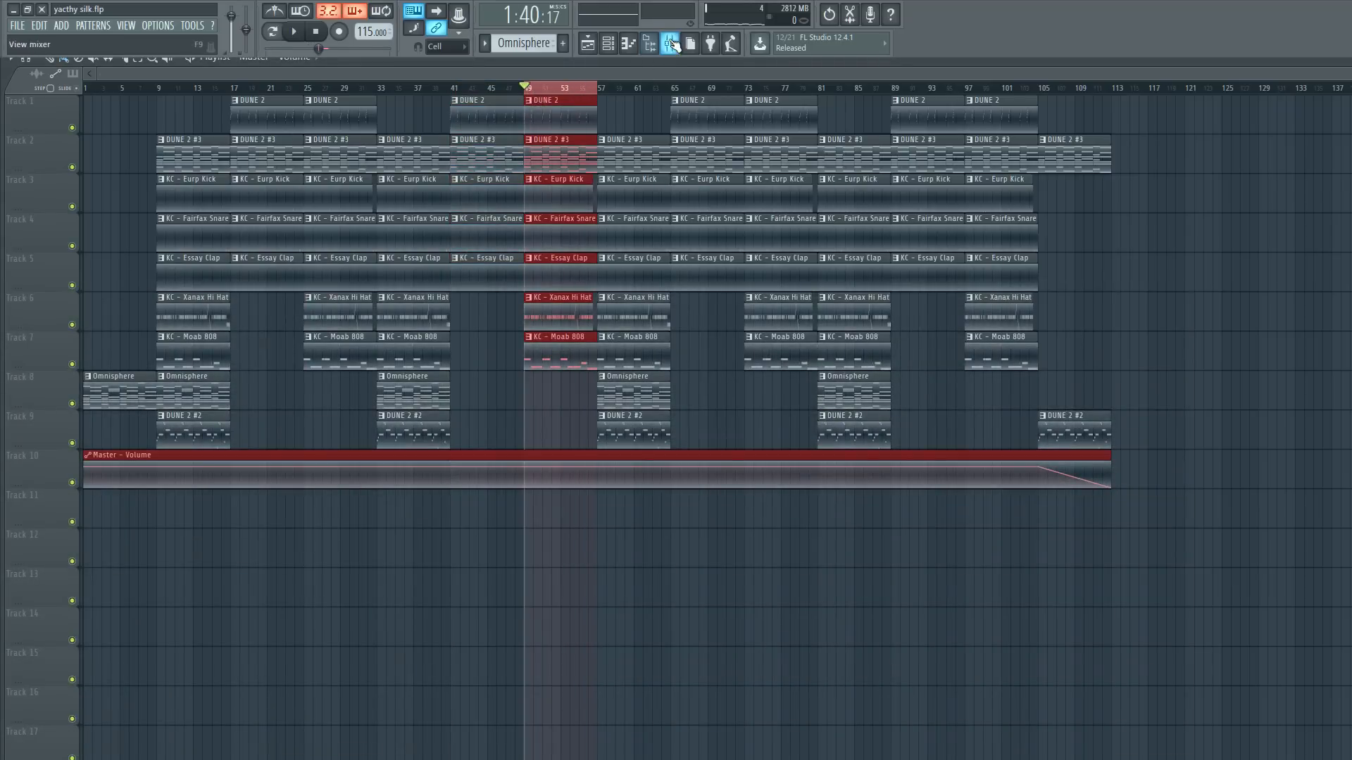
click(671, 43)
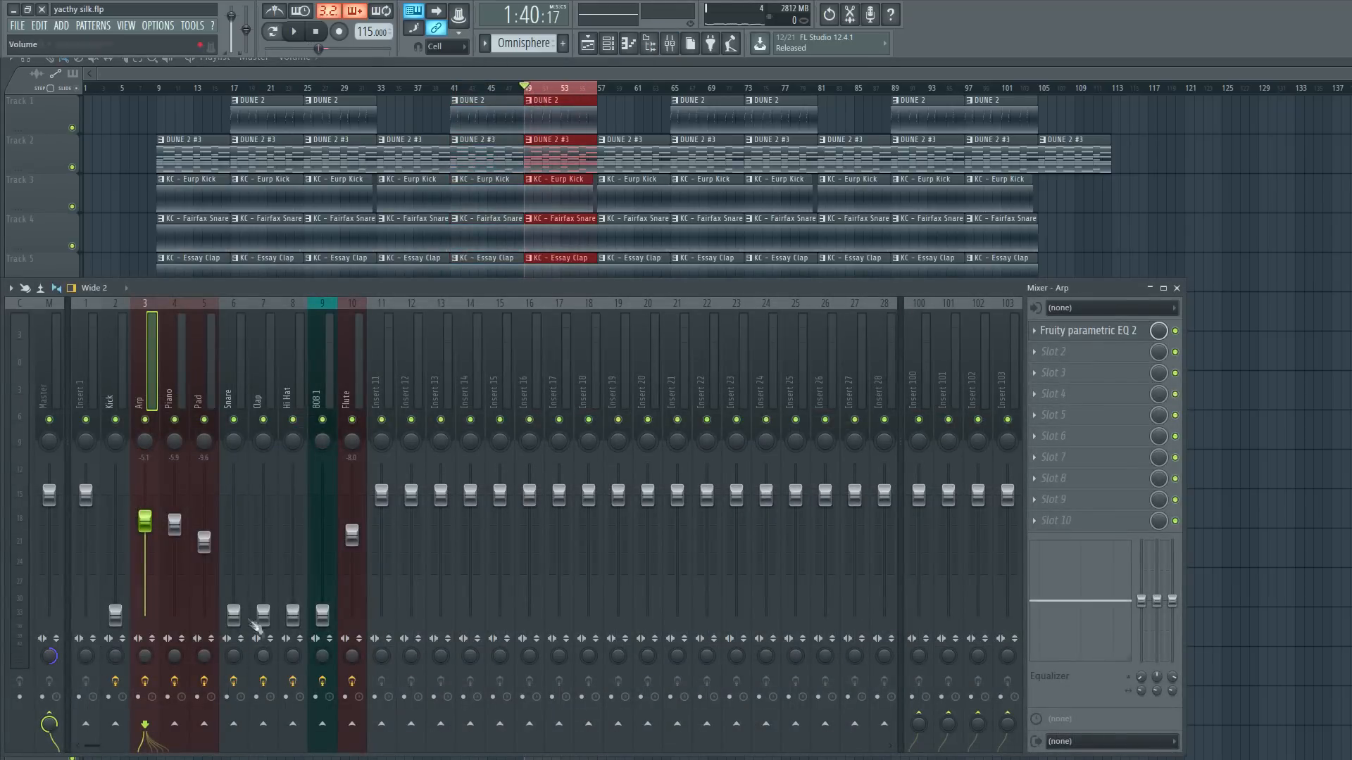
Raise the 808 1 track's volume fader to about -9.4 dB while playing the looped section.
key(space)
drag(321, 626, 322, 555)
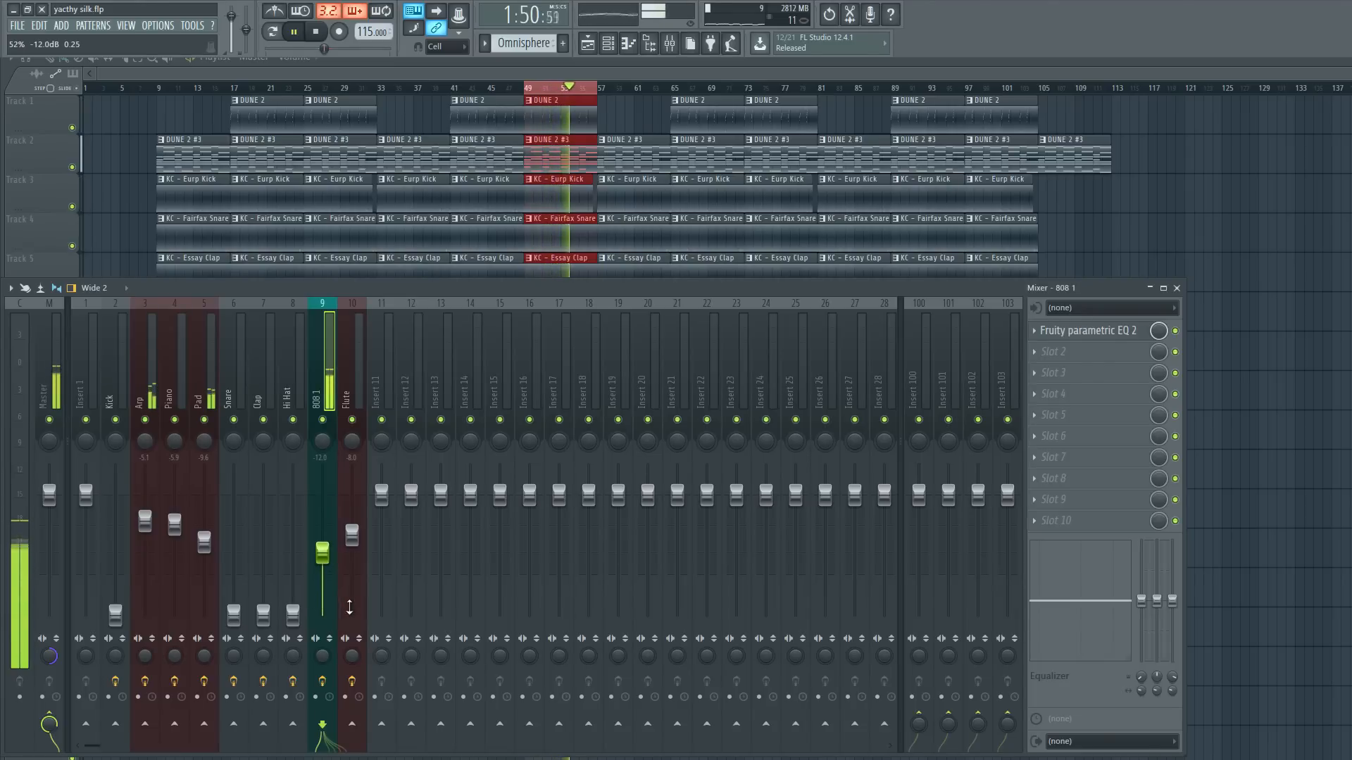
drag(324, 554, 331, 544)
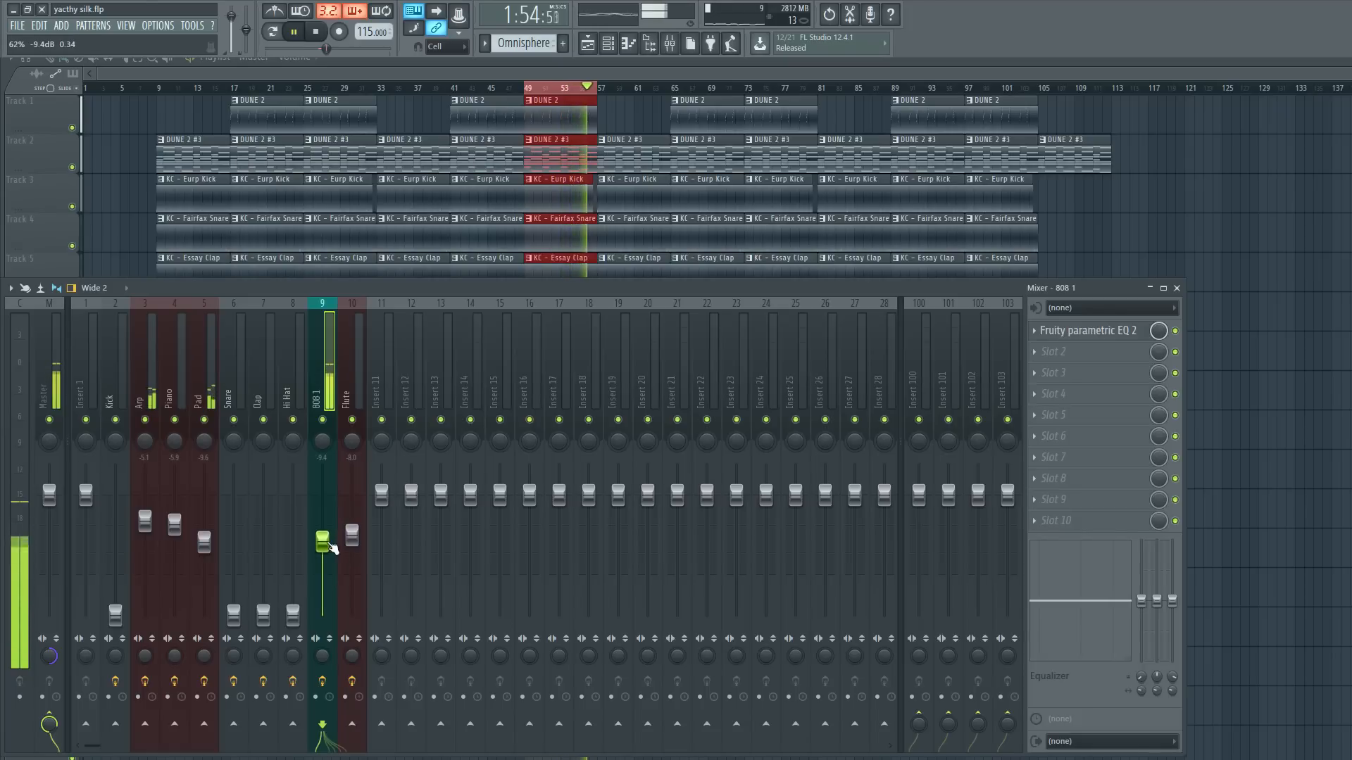
key(space)
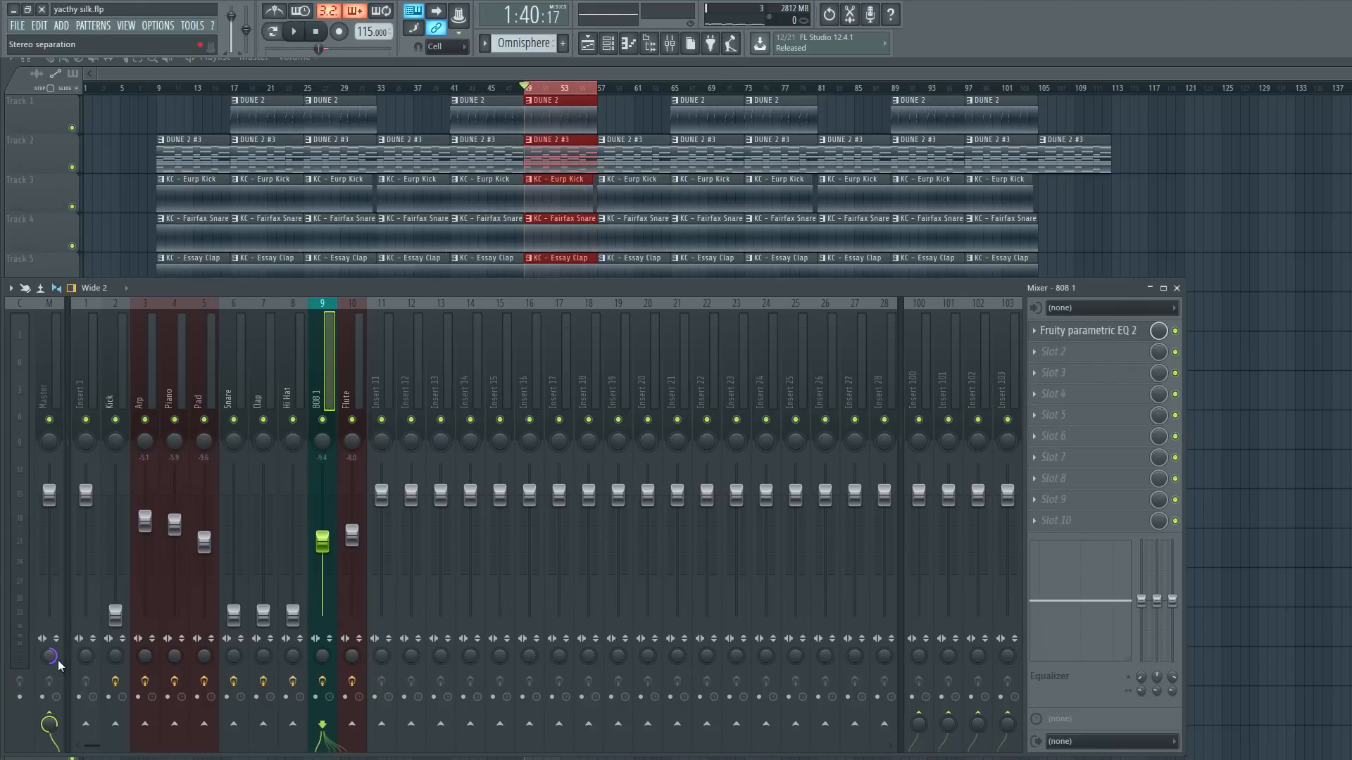
Replay the loop, nudge the 808 1 fader up to about -9.0 dB, and restore the Master track's stereo separation.
key(space)
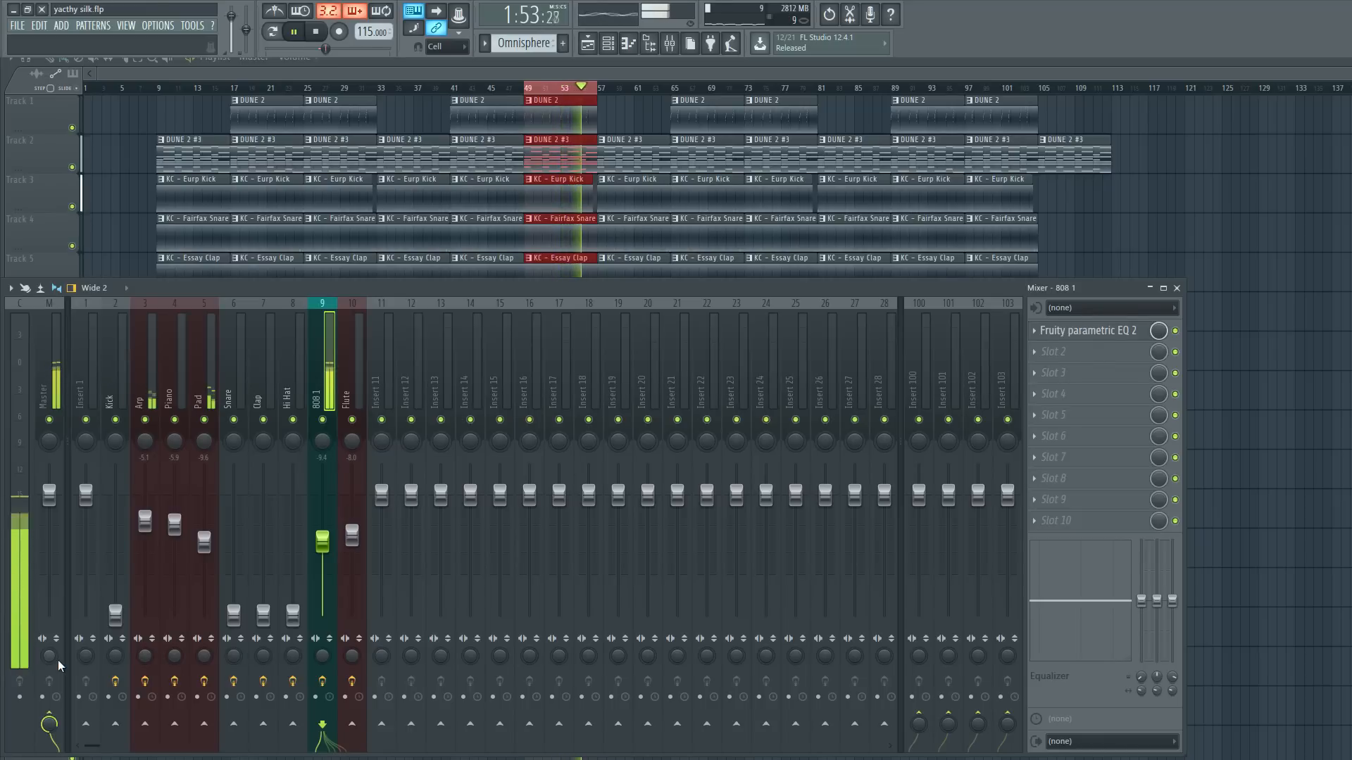
key(space)
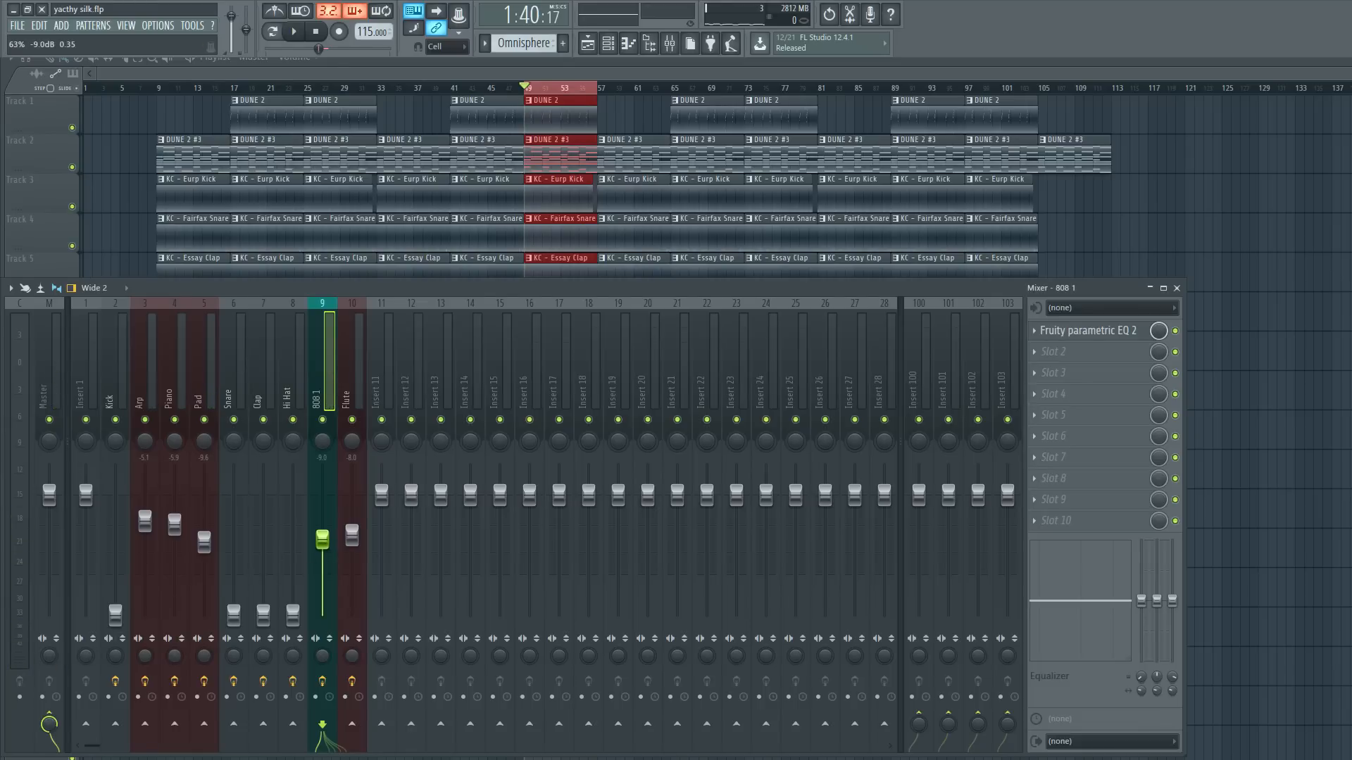
click(49, 656)
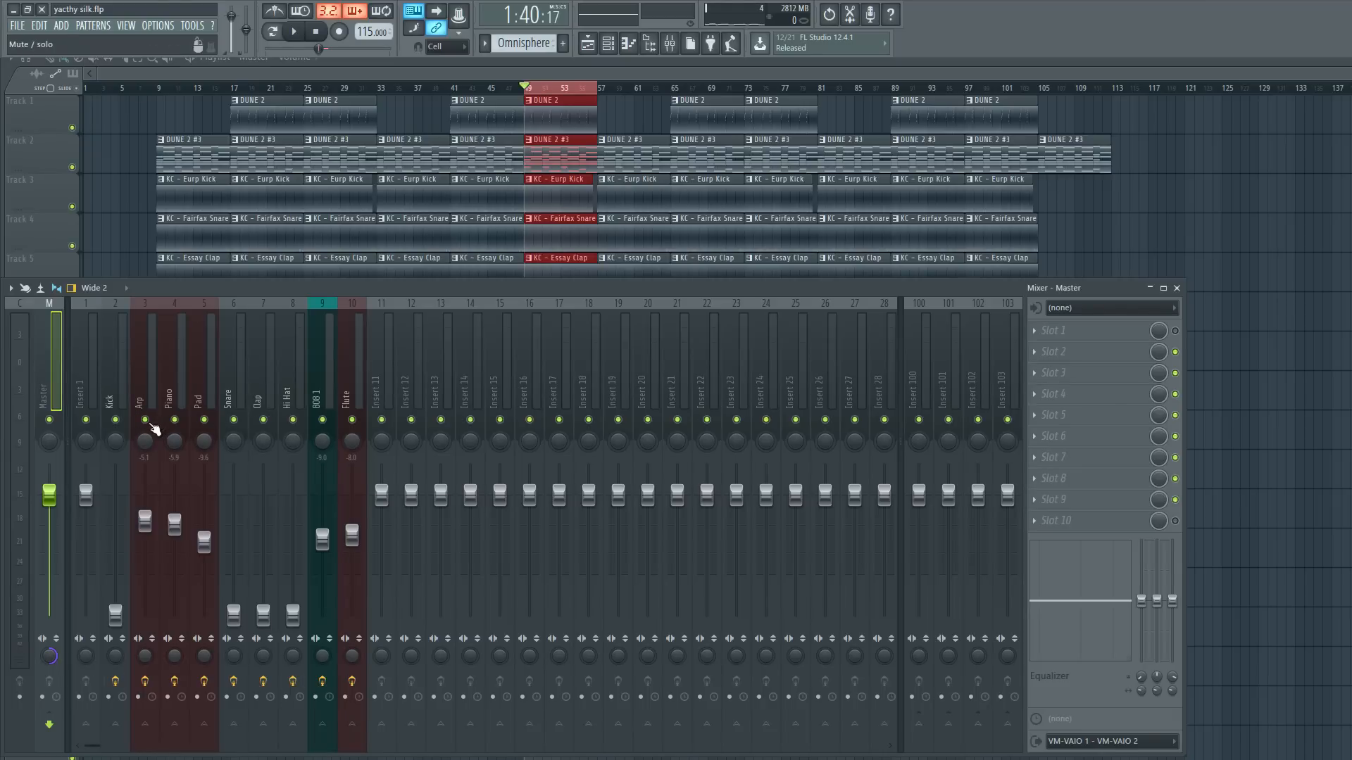
Raise the Hi Hat track's volume fader to about -11.4 dB while the loop plays.
key(space)
drag(293, 614, 293, 552)
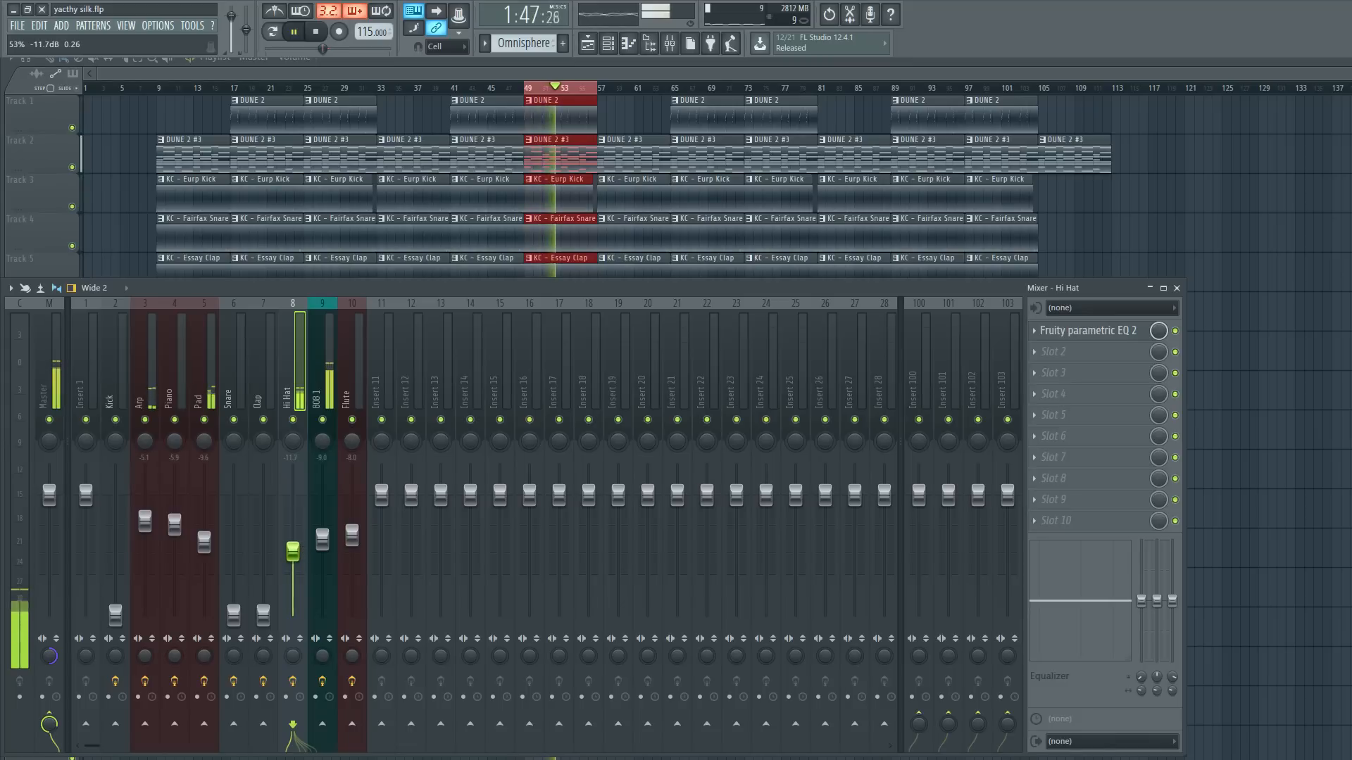
drag(294, 551, 298, 551)
Raise the Clap fader to about -6.0 dB and the Snare fader to about -5.3 dB during loop playback.
drag(263, 615, 263, 525)
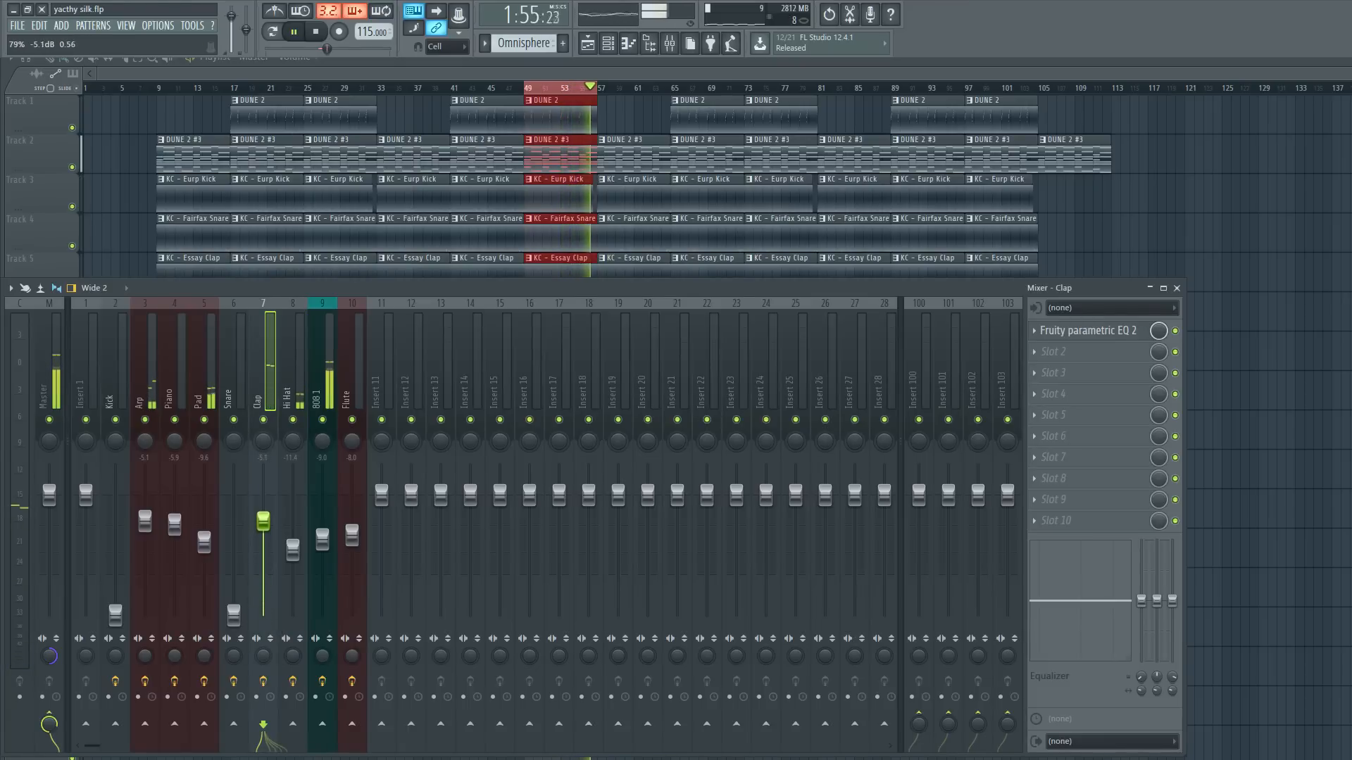
drag(233, 615, 234, 518)
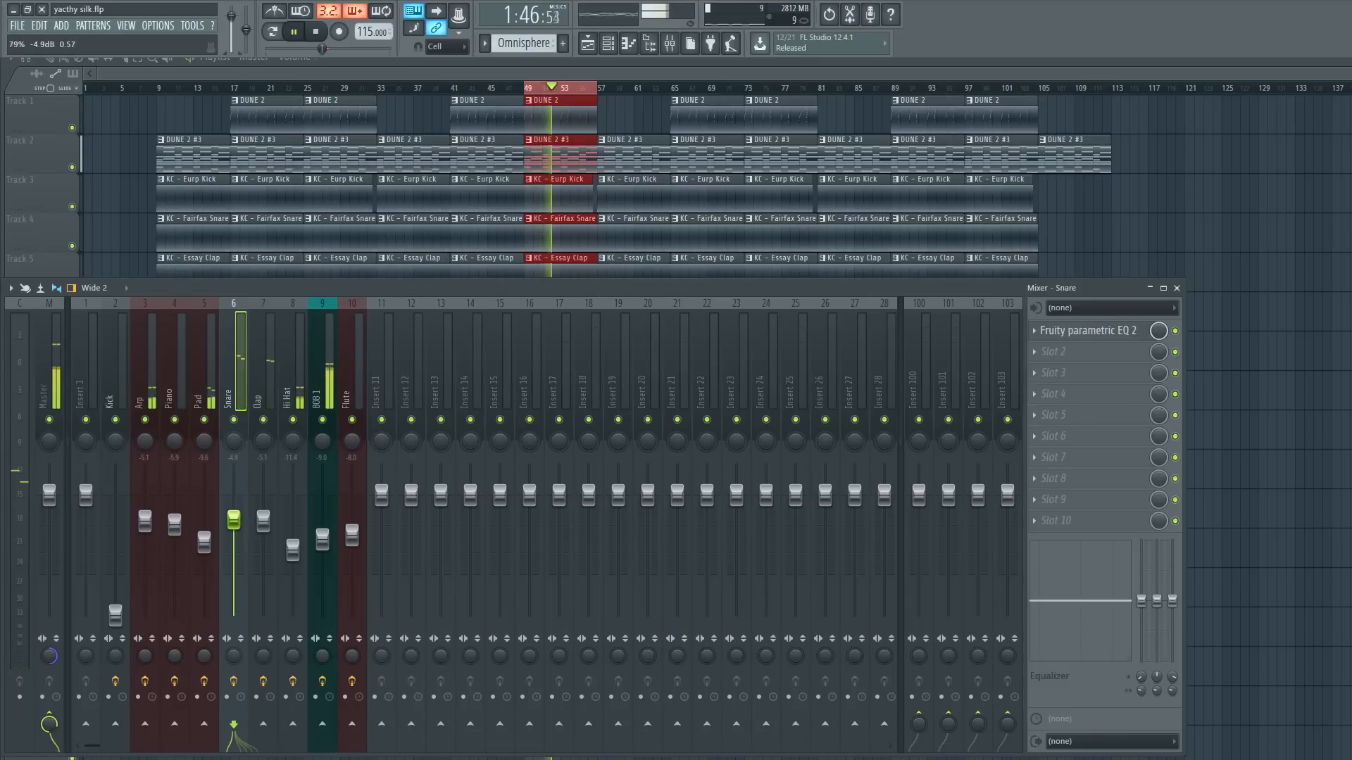
drag(266, 522, 234, 522)
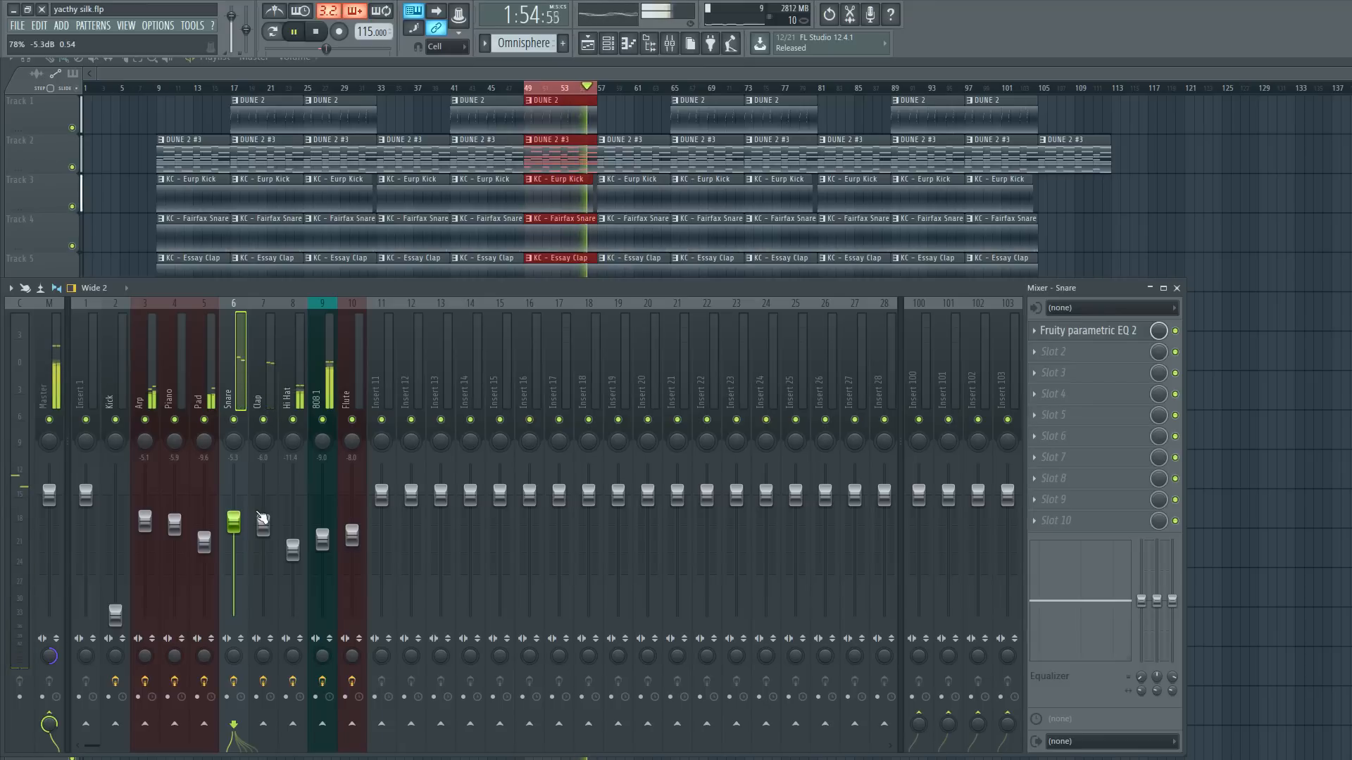
key(space)
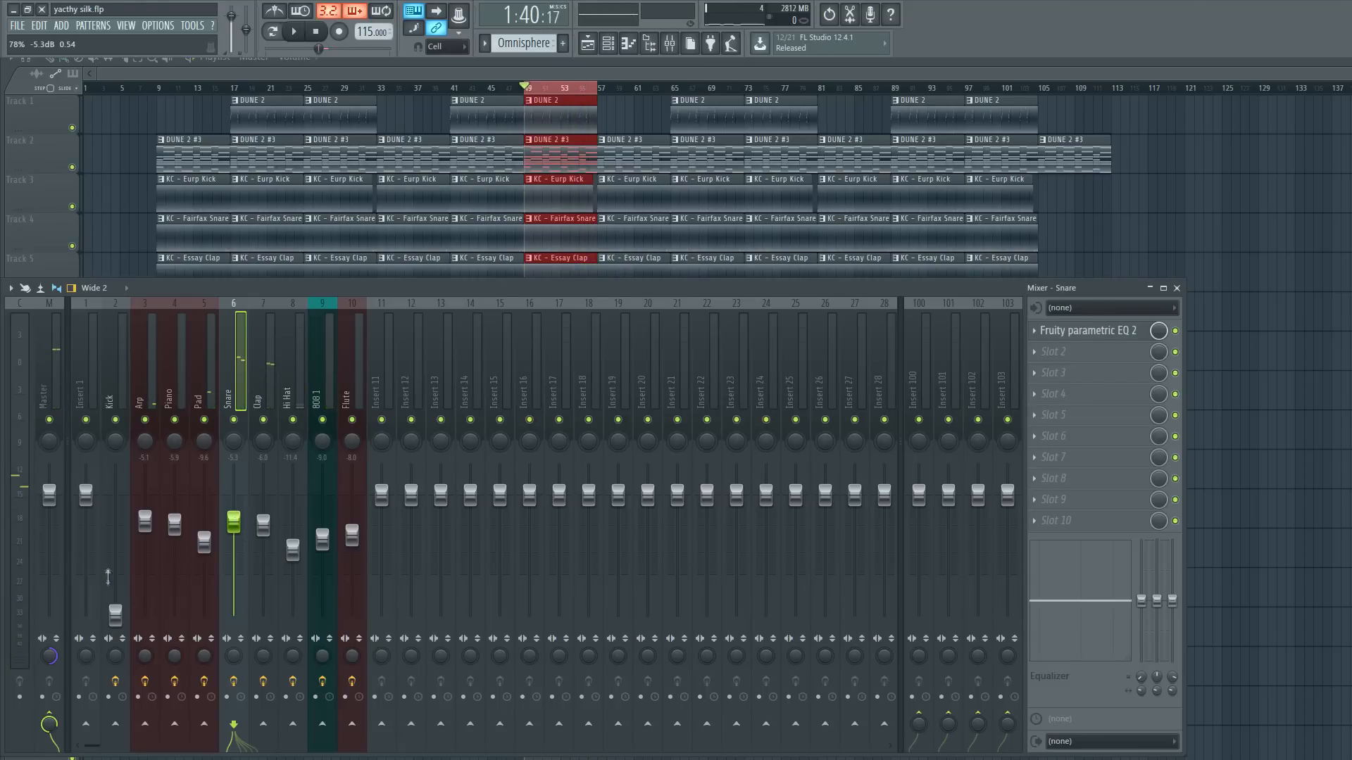
Raise the Kick track's volume fader to about 1.4 dB during loop playback, opening the channel rack along the way.
drag(114, 614, 114, 498)
key(space)
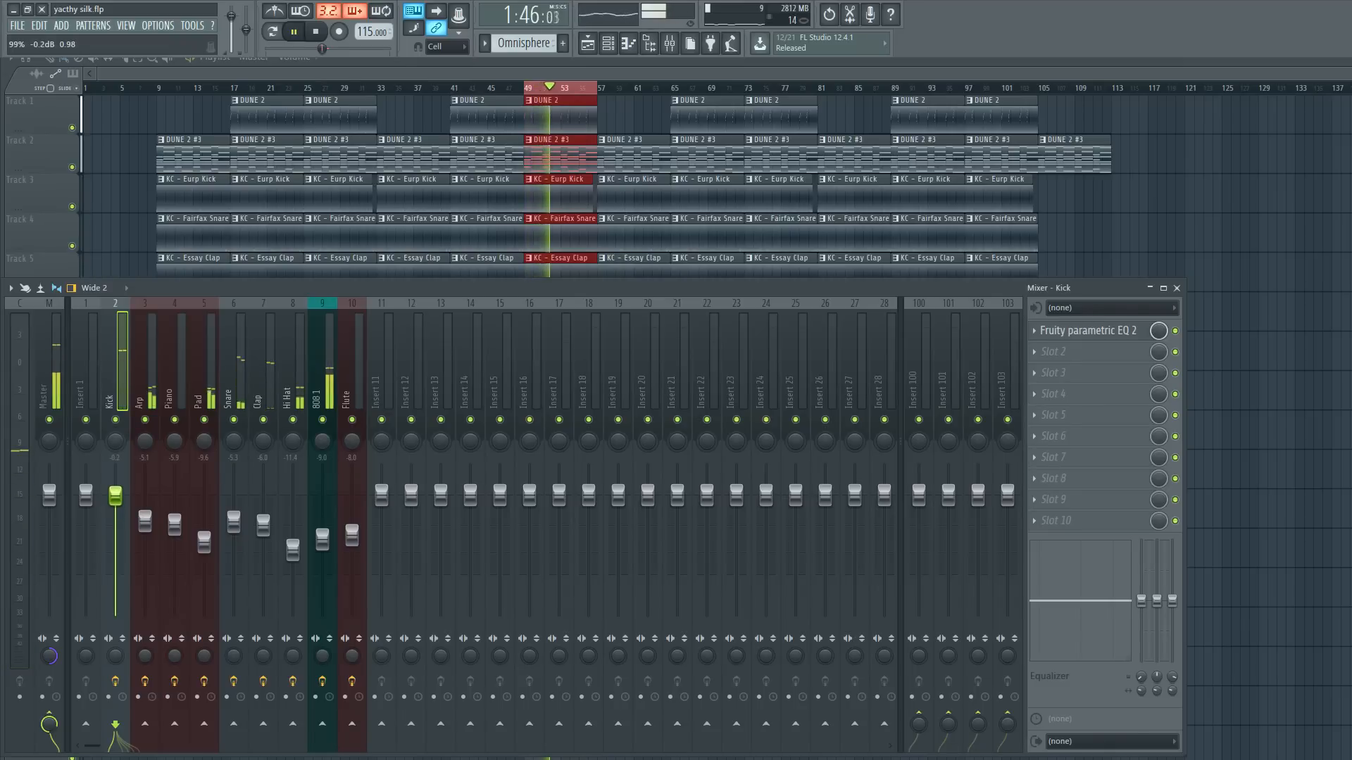
key(space)
key(F6)
key(space)
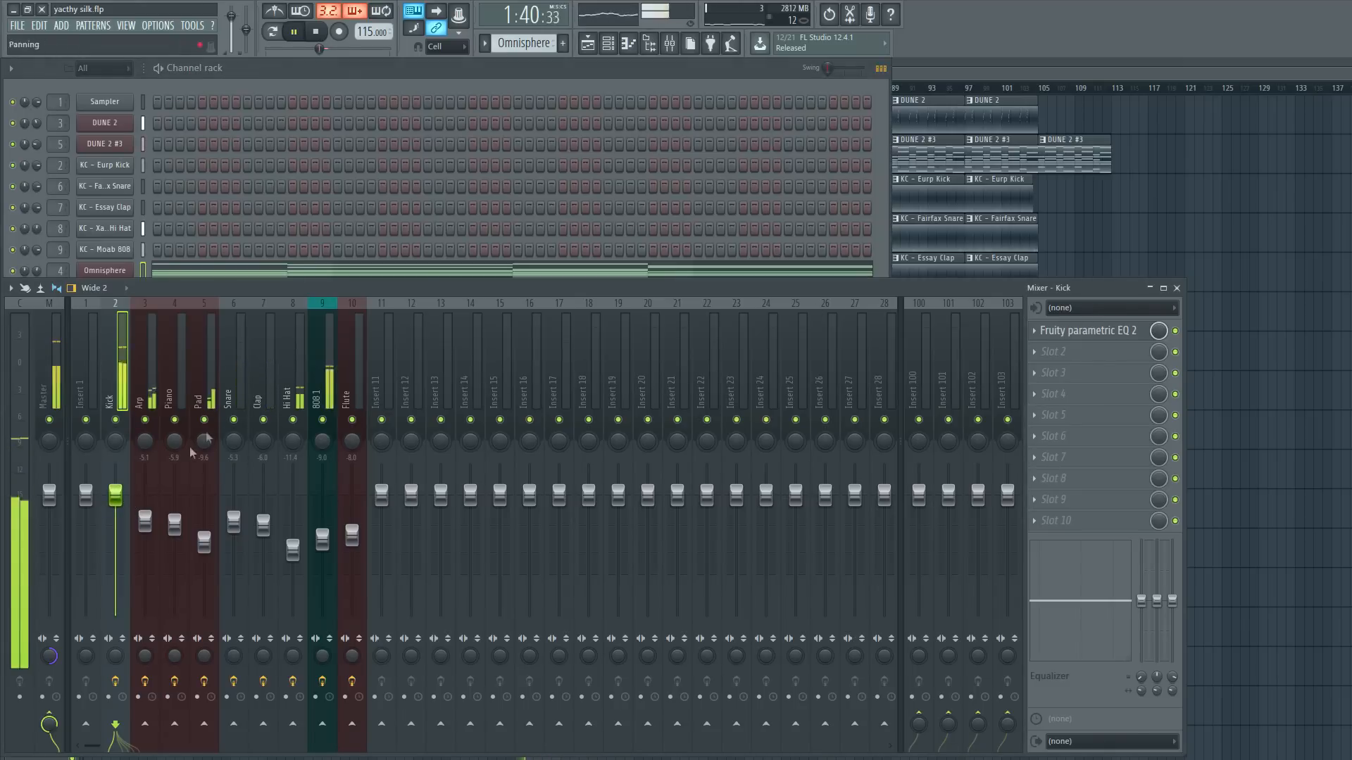
drag(121, 501, 122, 493)
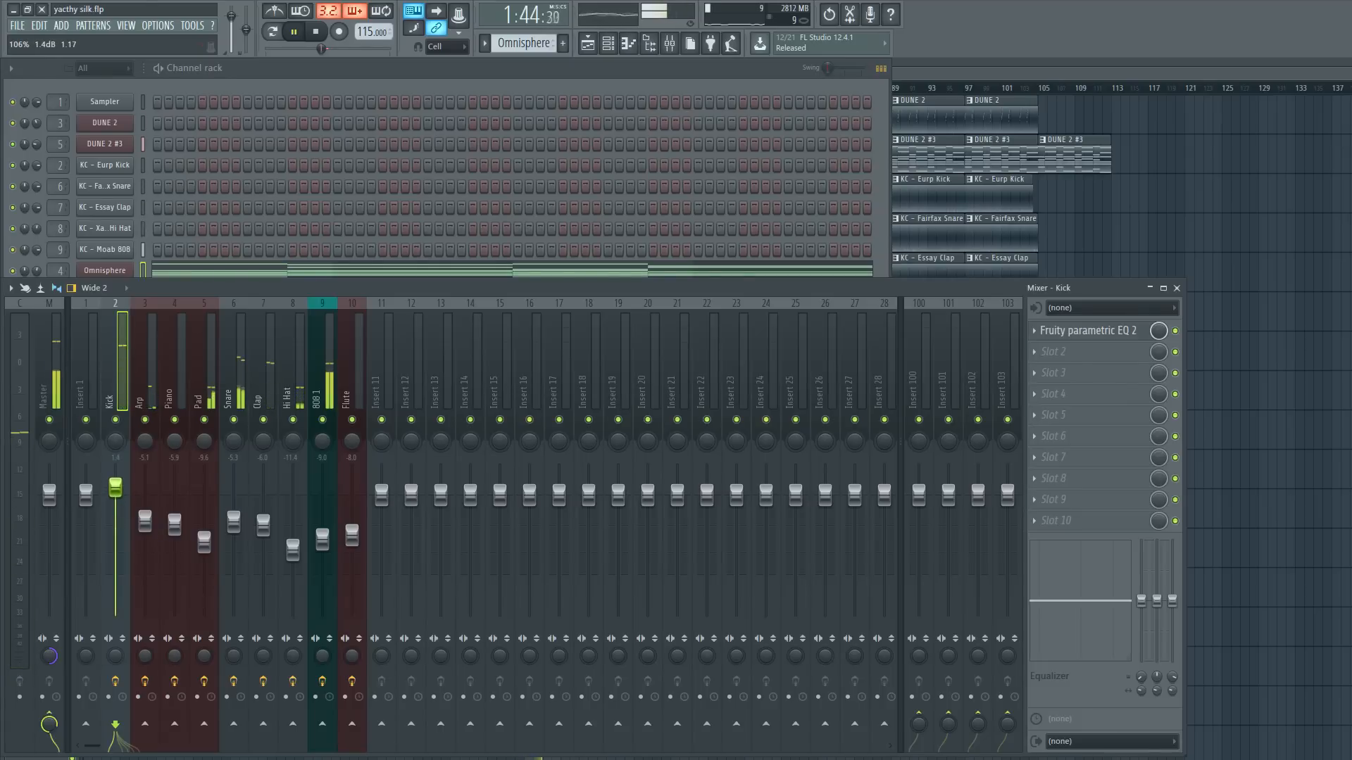
Raise the Kick fader to about 1.7 dB, hide the channel rack, and replay the loop from its start.
drag(116, 488, 116, 485)
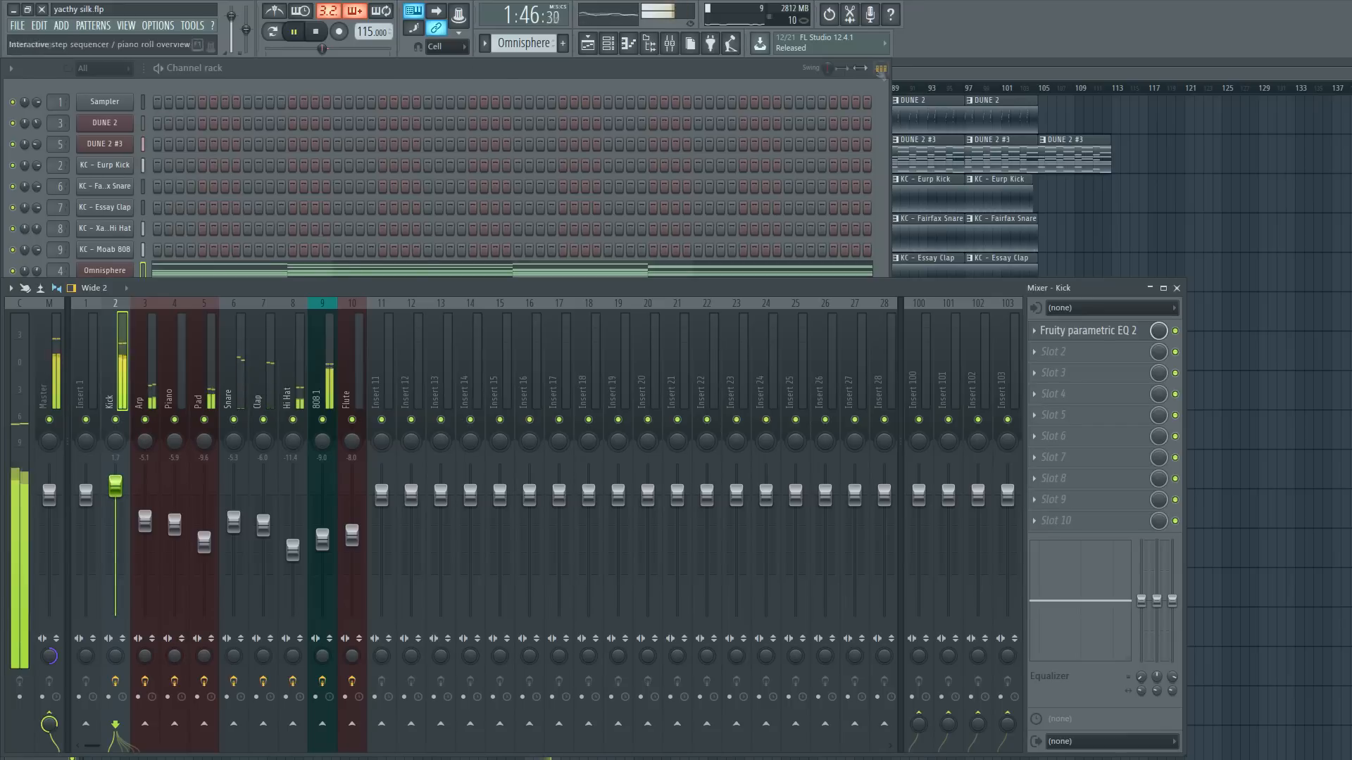
click(609, 44)
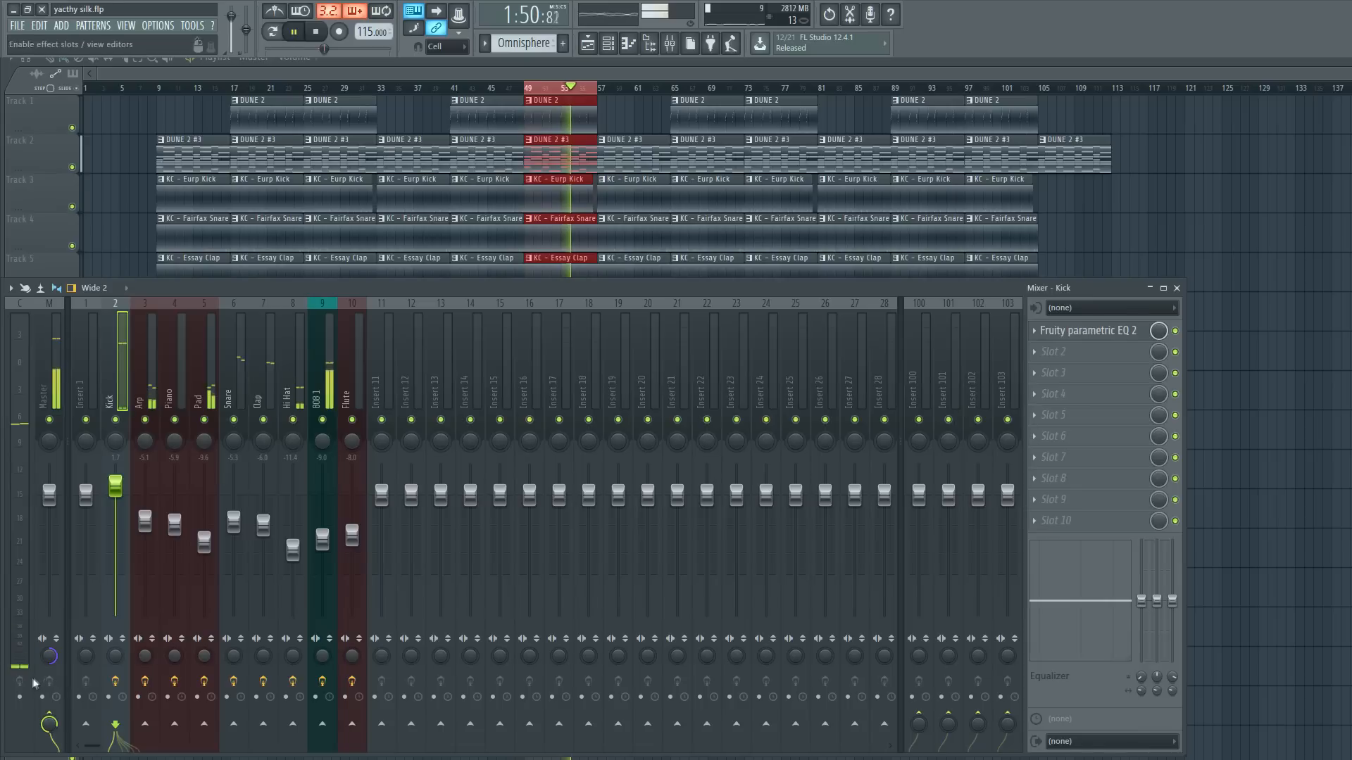
key(space)
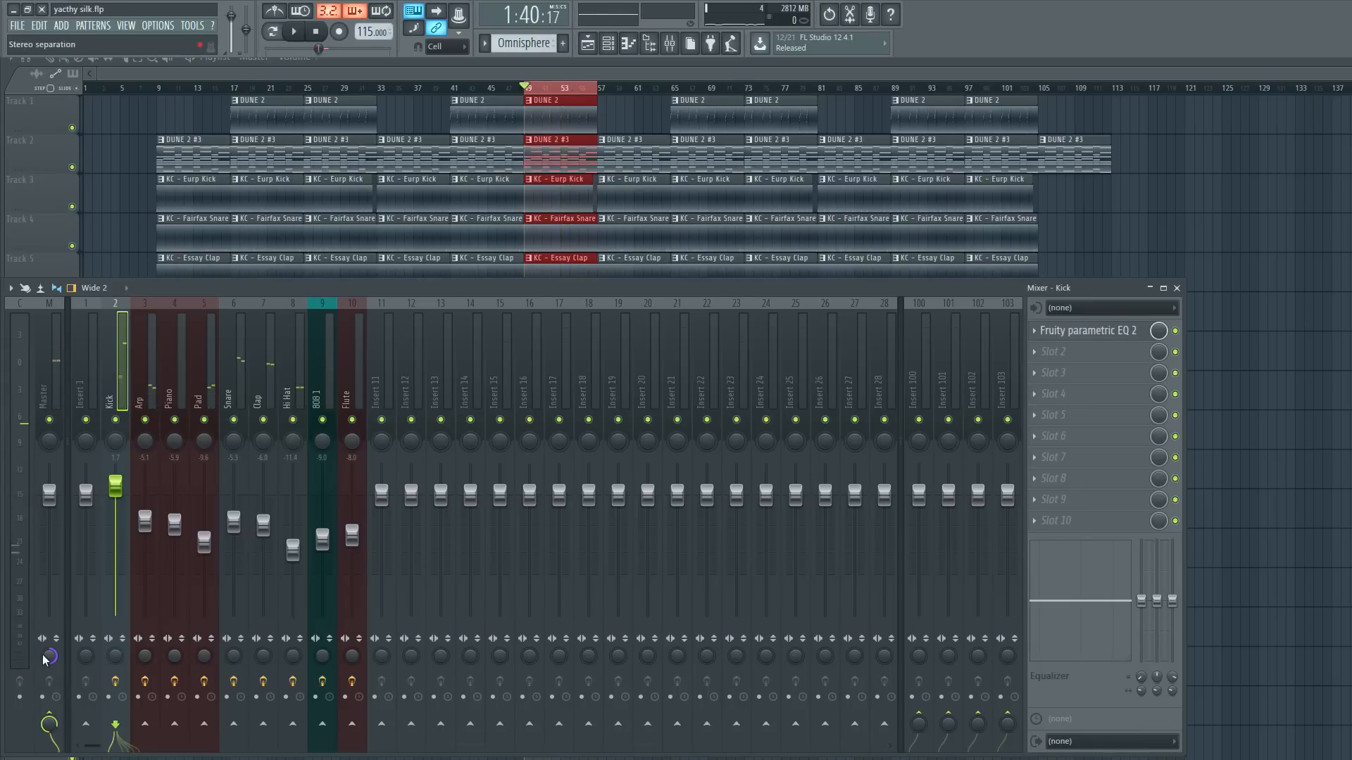
key(space)
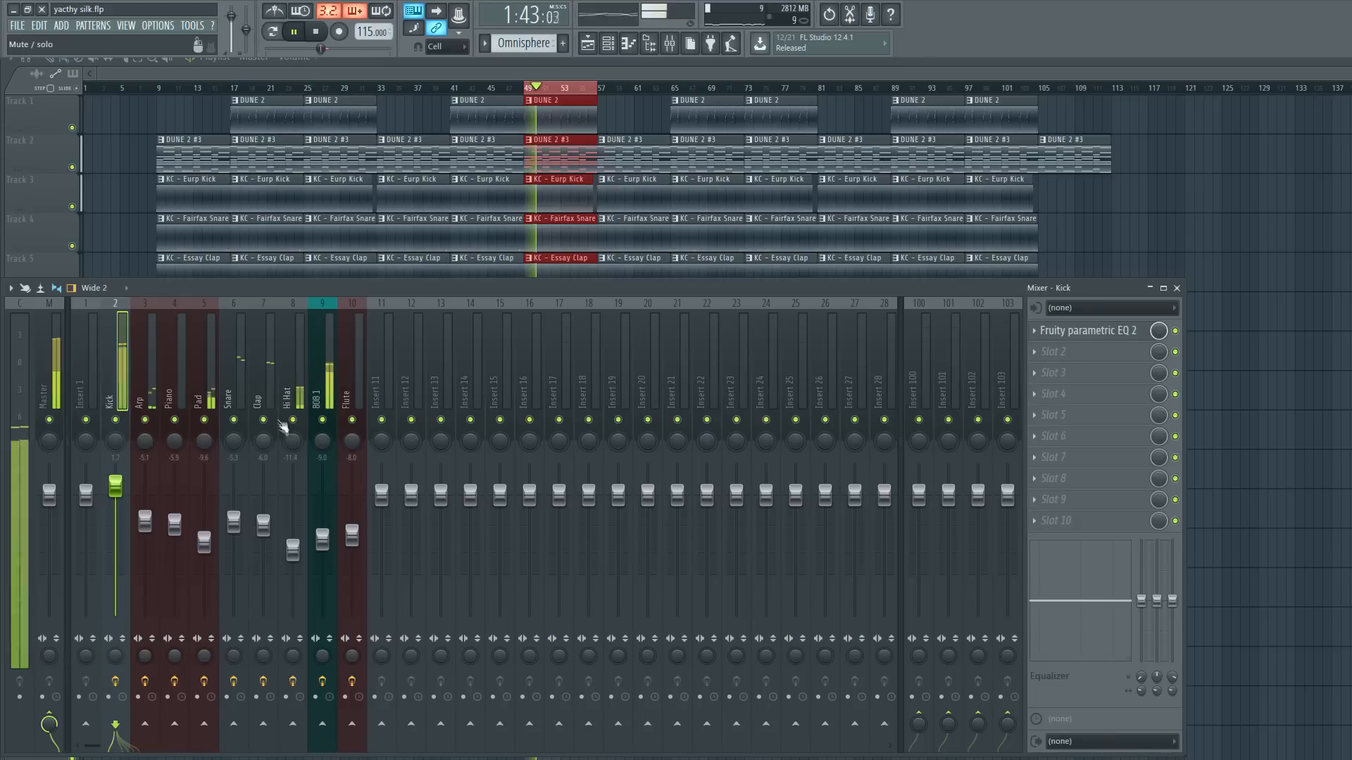
Solo the Snare and Clap tracks together and lower the Clap fader to about -11.3 dB against the snare.
right_click(234, 420)
click(263, 421)
key(space)
key(space)
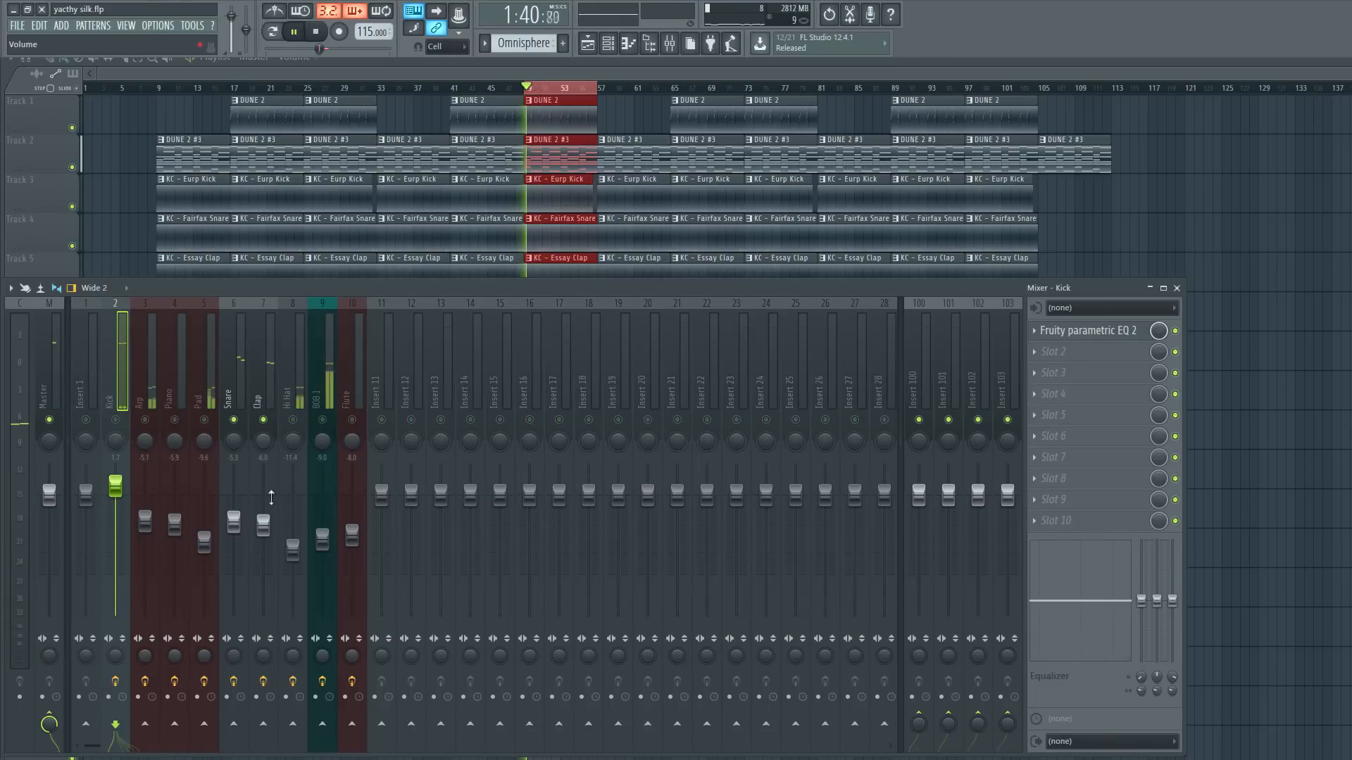
drag(263, 526, 264, 560)
key(space)
key(space)
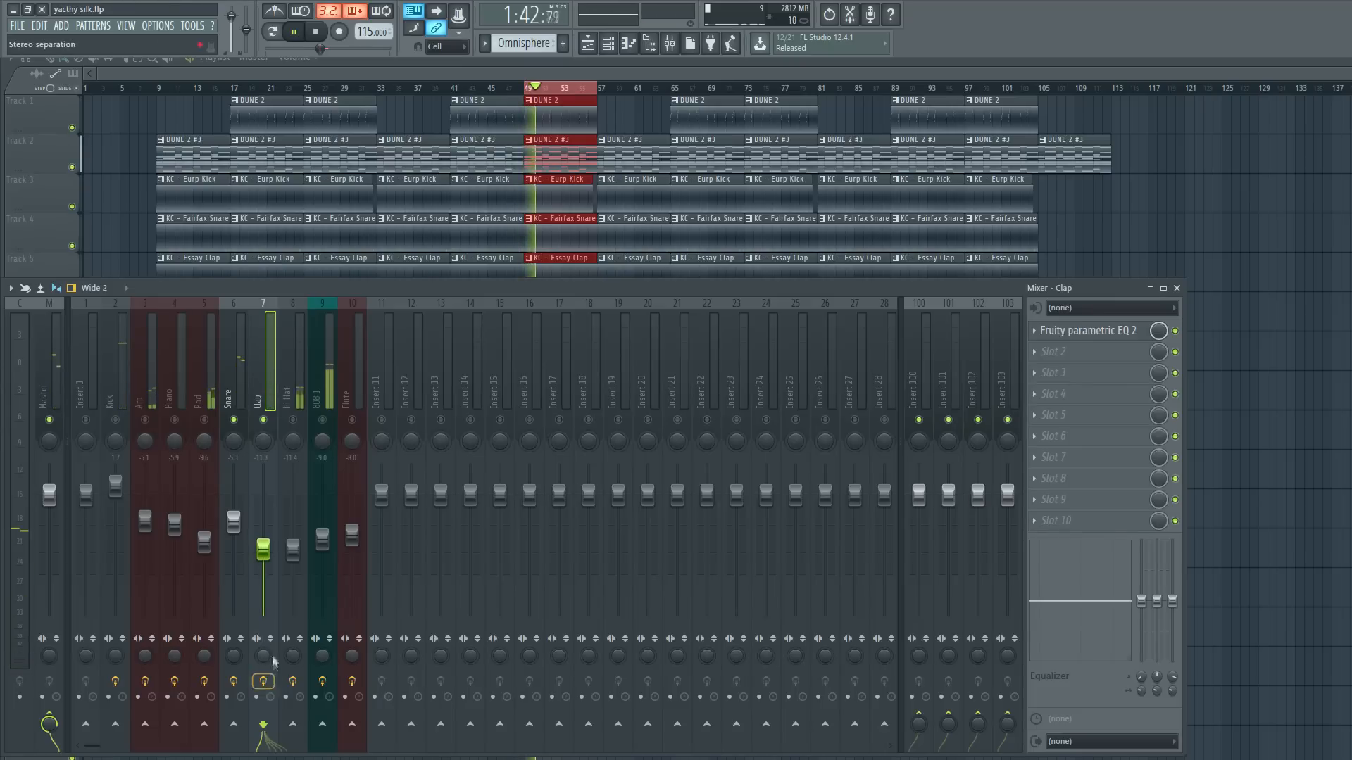
Unsolo the Snare and Clap so all tracks play, and raise the Clap fader to about -10.6 dB in the full mix.
key(space)
right_click(233, 420)
key(space)
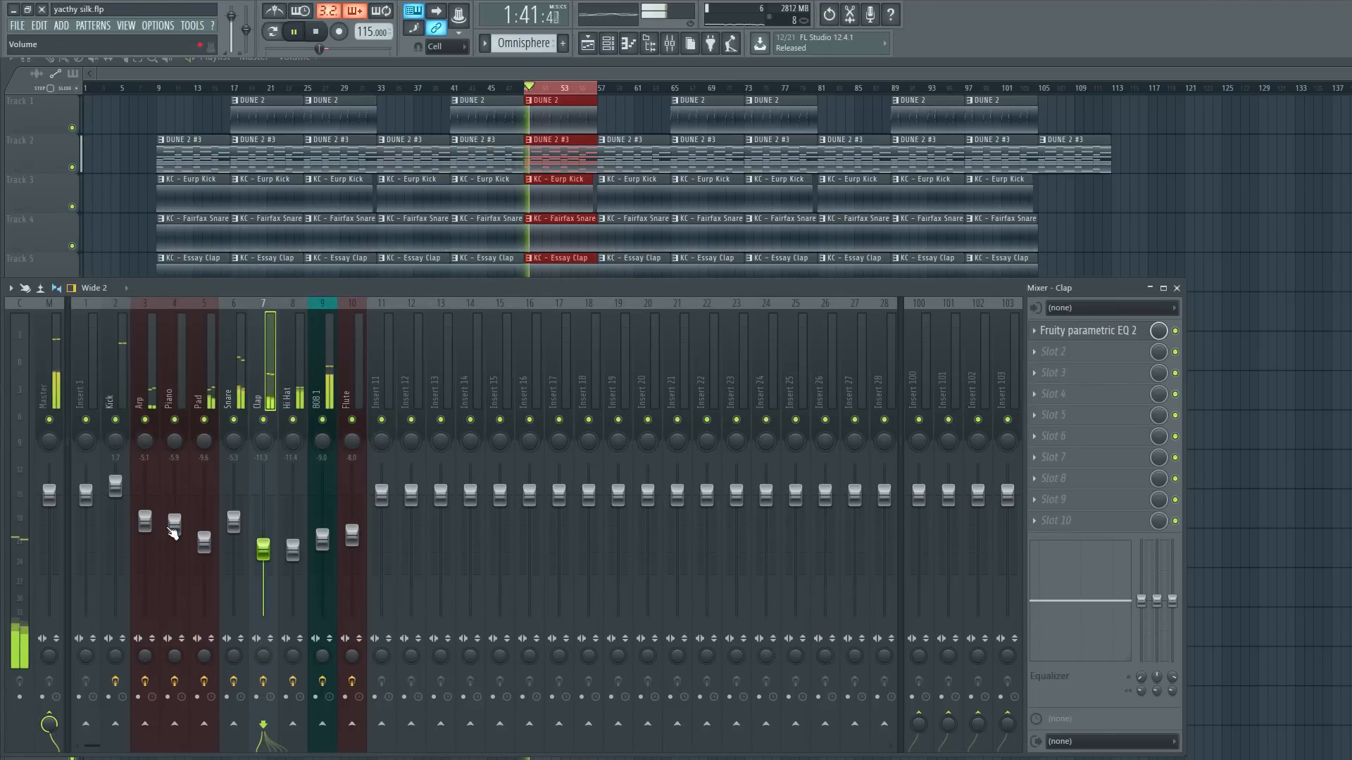
drag(264, 550, 264, 548)
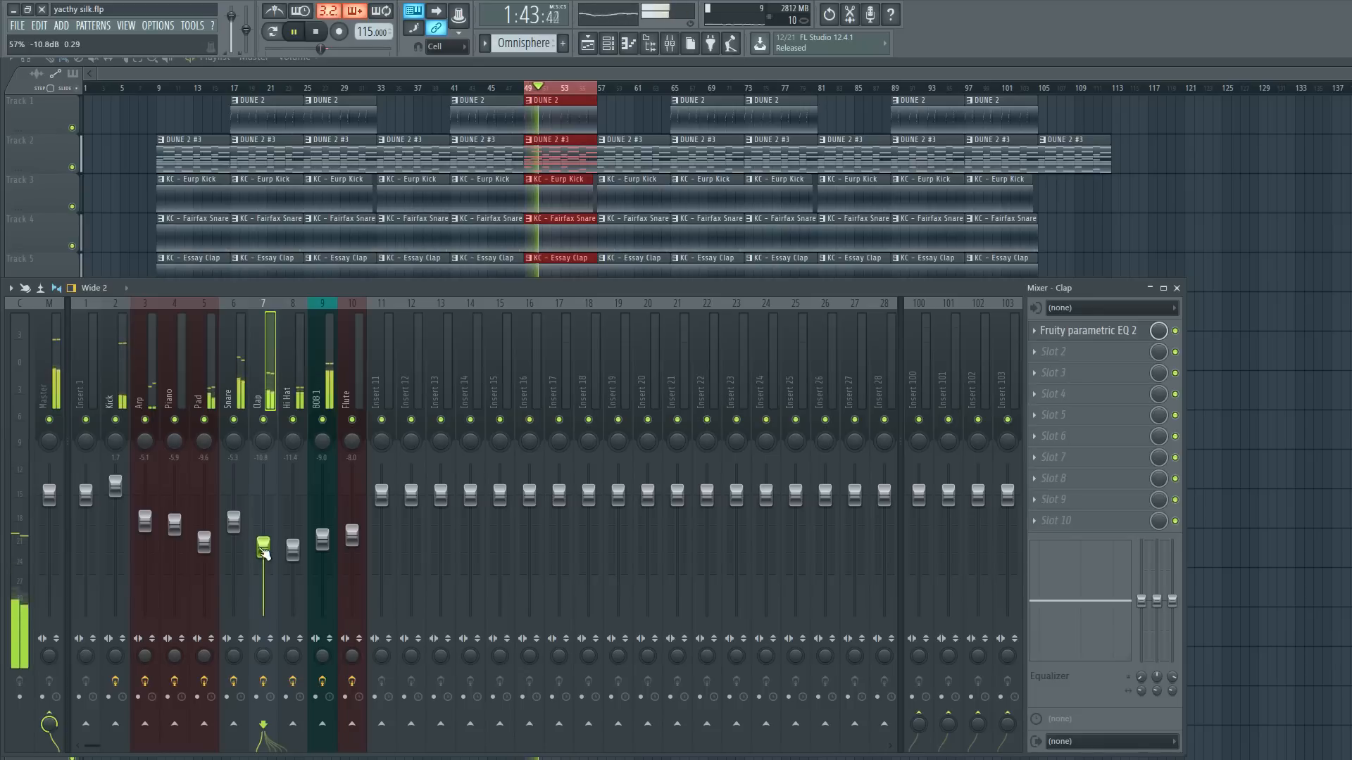
Check the Master track's level and raise the Arp fader to about -3.9 dB during loop playback.
click(51, 383)
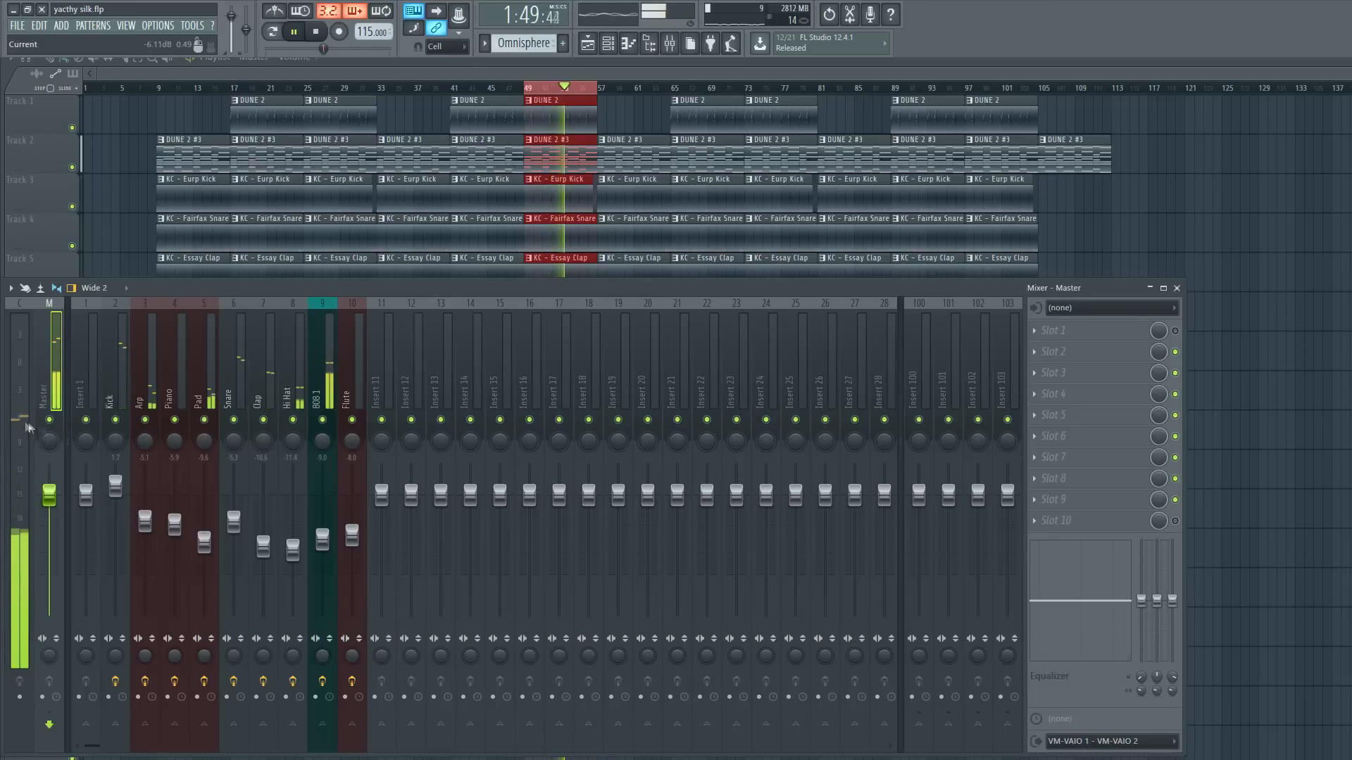
drag(145, 521, 146, 516)
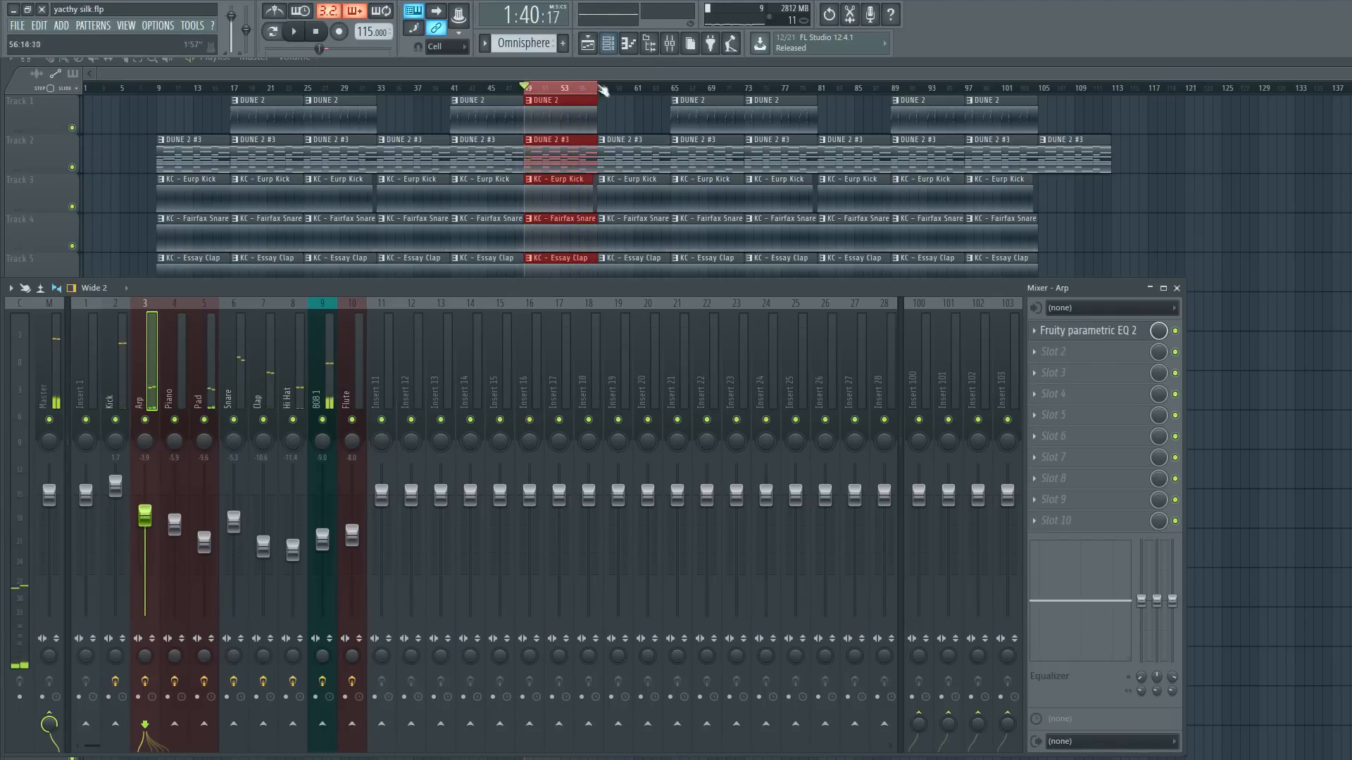
Play the song from bar 57 without the loop selection and nudge the Piano fader up slightly, finishing with the mixer hidden.
key(F9)
click(600, 88)
click(669, 44)
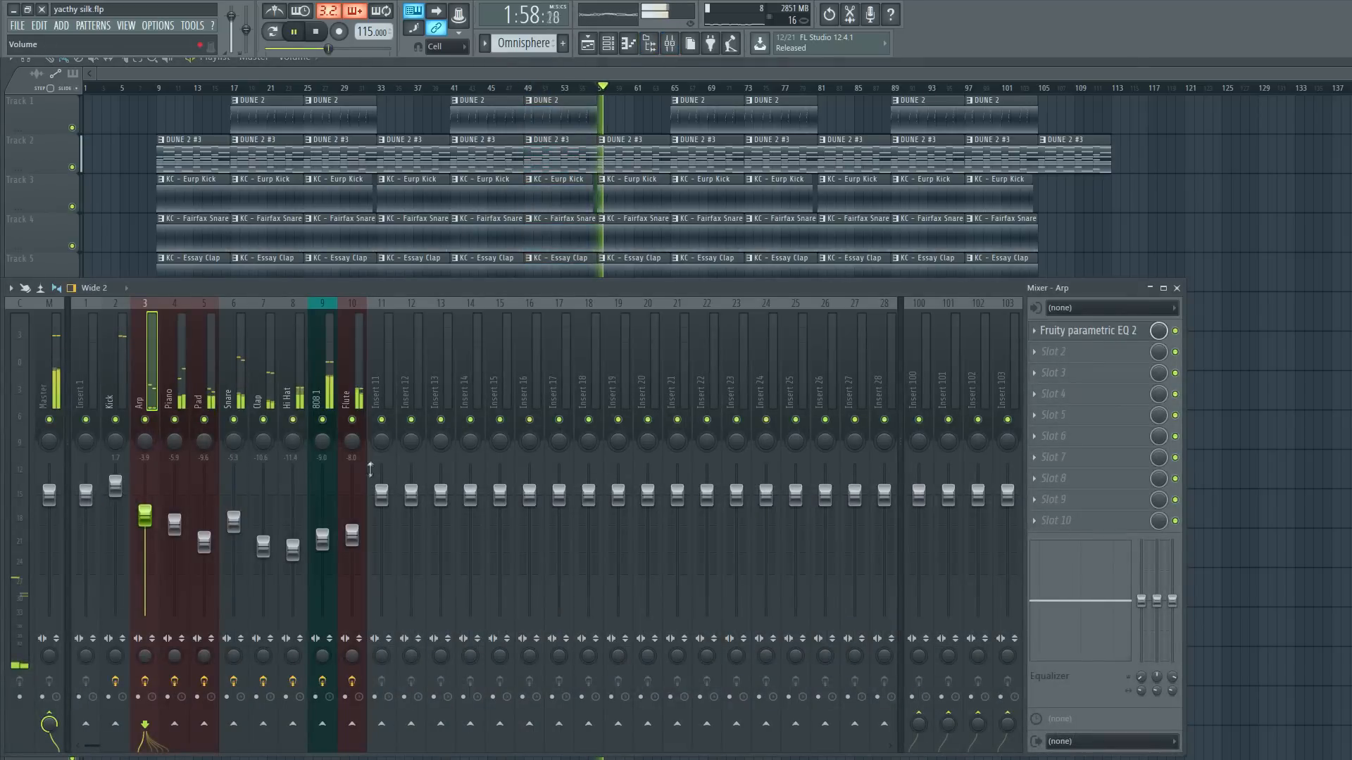
click(358, 537)
drag(174, 526, 175, 523)
key(space)
key(F9)
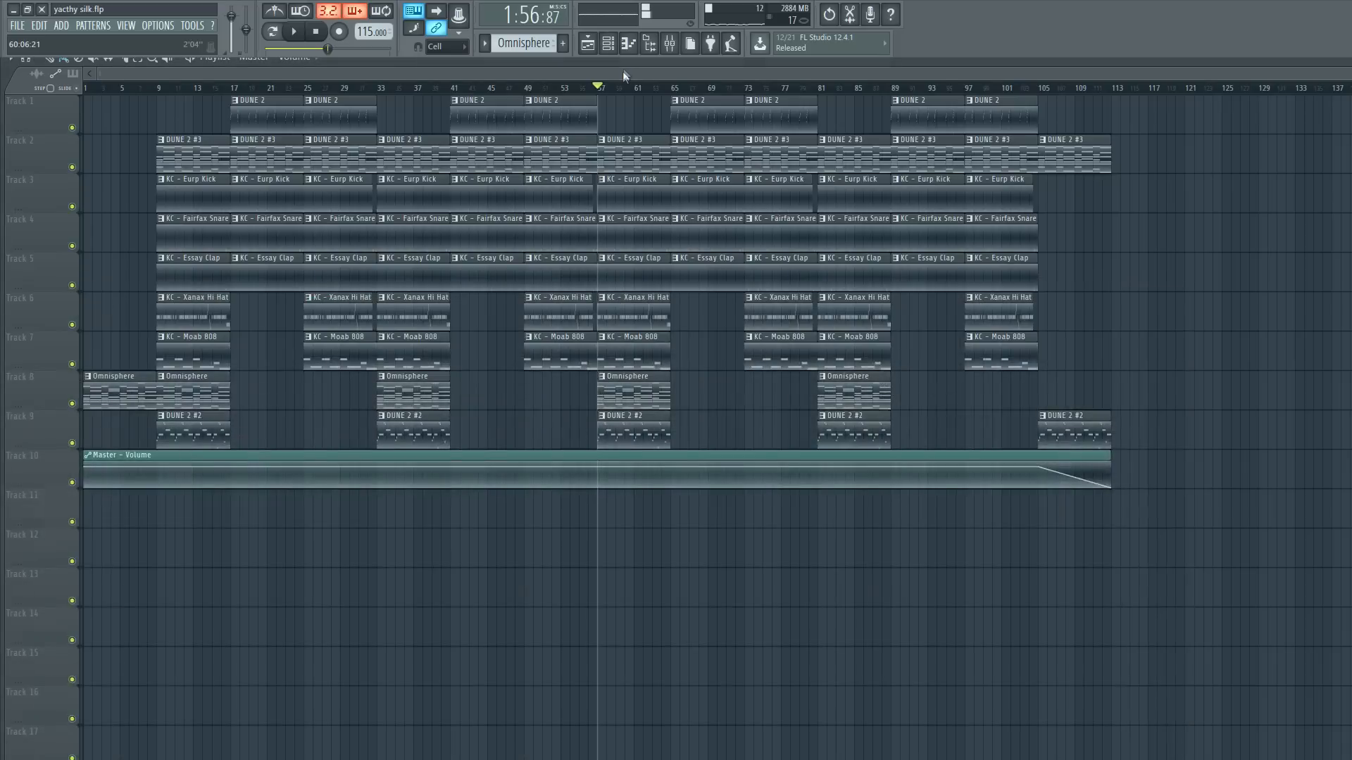